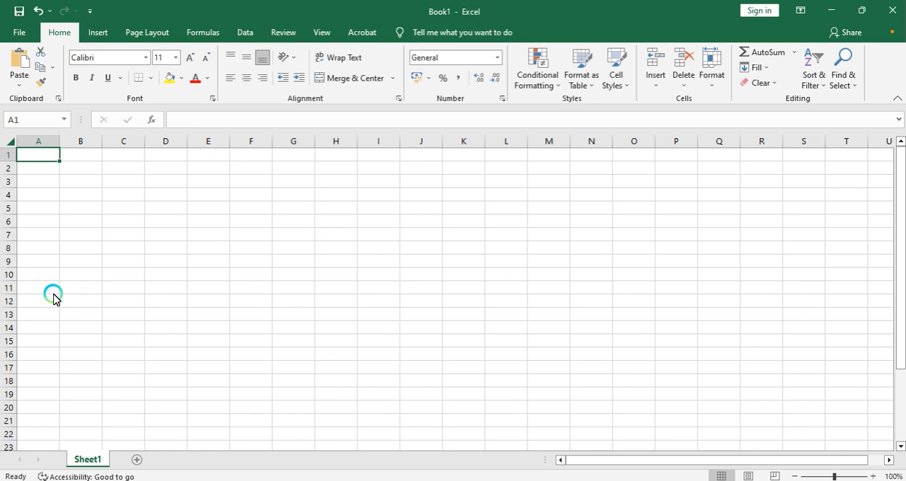
Step: Switch to File Explorer and create a new text document named 1 in New folder
{"action": "key", "text": "alt+Tab"}
{"action": "key", "text": "alt+Tab"}
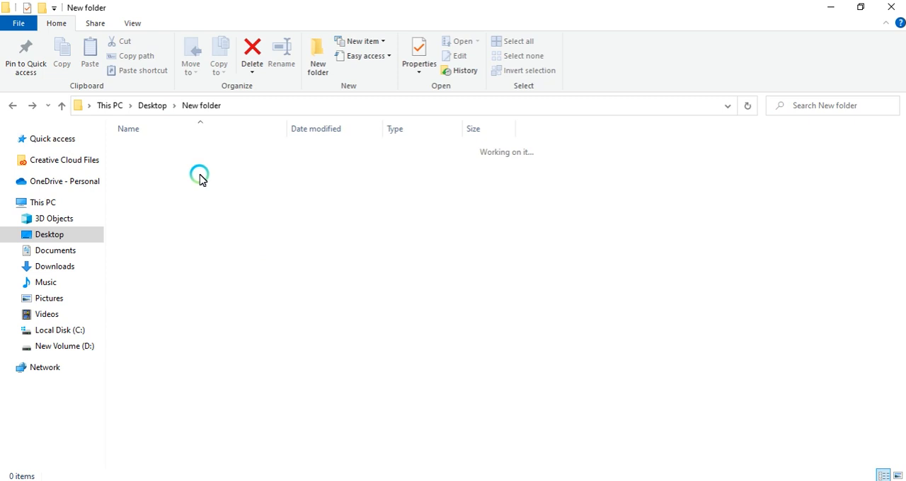
{"action": "right_click", "coordinate": [215, 208]}
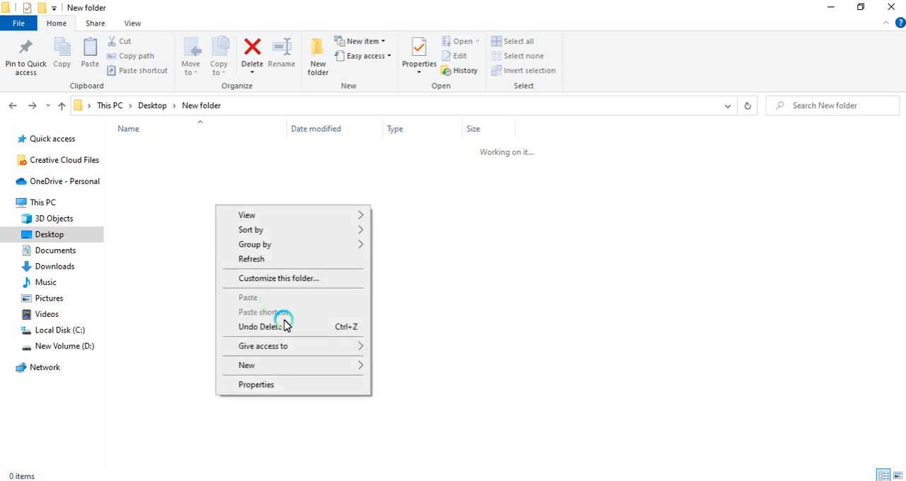
{"action": "mouse_move", "coordinate": [314, 365]}
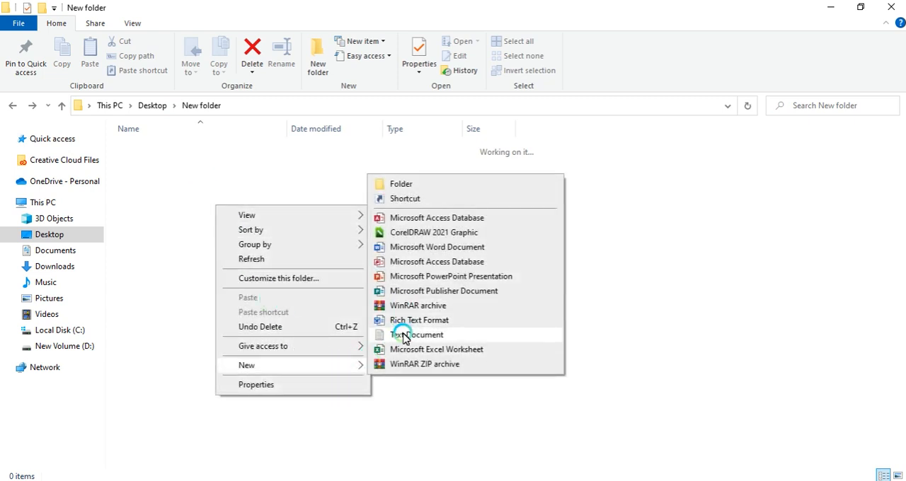
{"action": "left_click", "coordinate": [405, 335]}
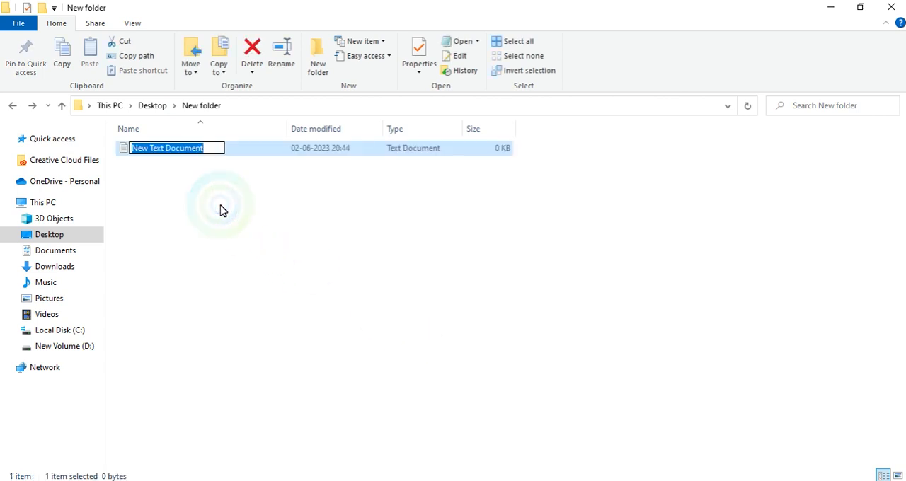
{"action": "type", "text": "1"}
{"action": "key", "text": "Return"}
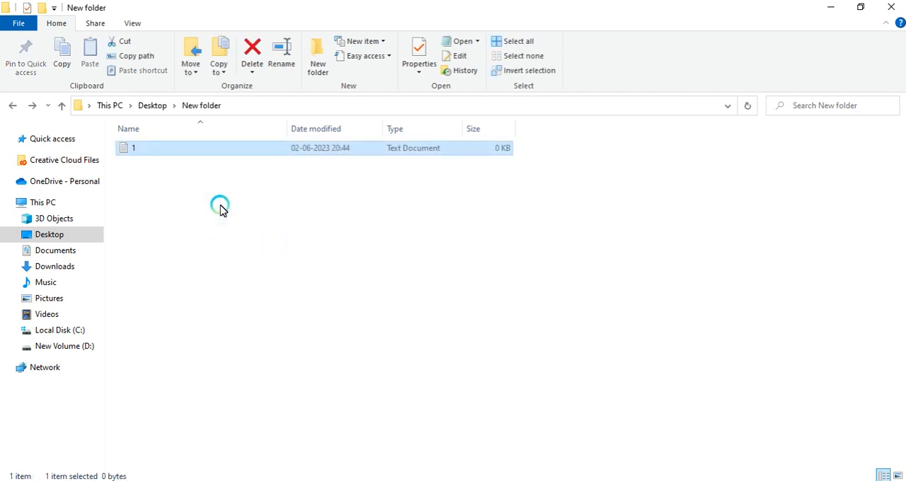
Step: Duplicate text file 1 and rename the copy as 2
{"action": "key", "text": "ctrl+c"}
{"action": "key", "text": "ctrl+v"}
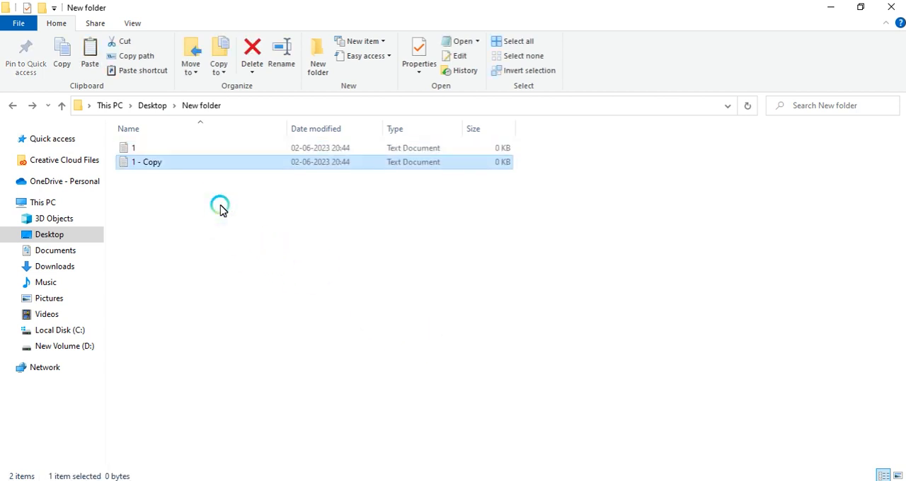
{"action": "key", "text": "F2"}
{"action": "type", "text": "2"}
{"action": "key", "text": "Return"}
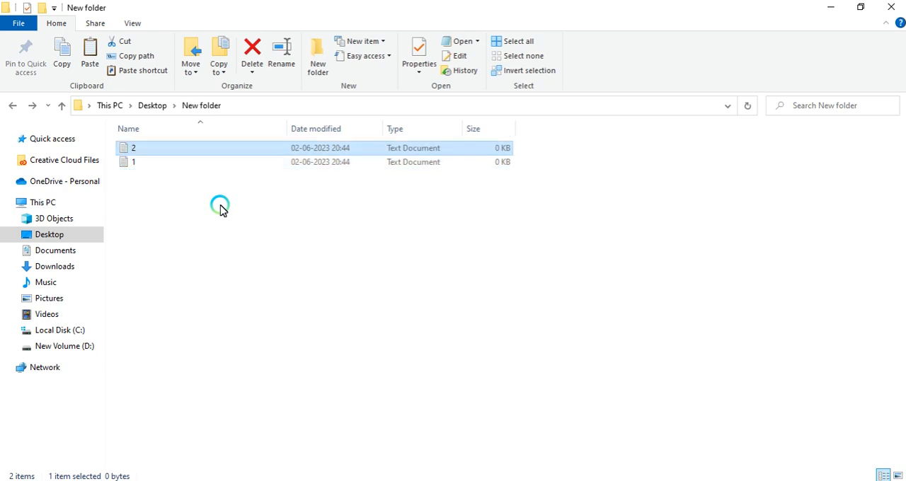
{"action": "key", "text": "Down"}
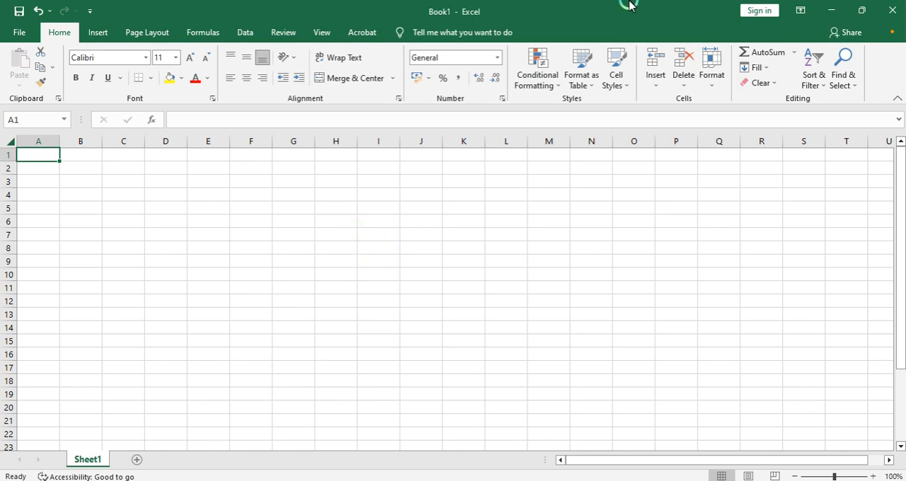
Step: Close the blank Book1 workbook without saving
{"action": "left_click", "coordinate": [892, 10]}
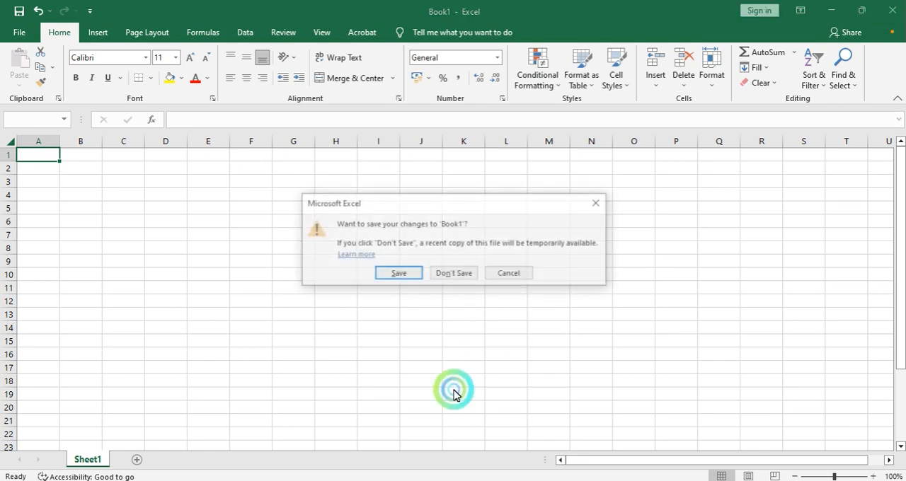
{"action": "left_click", "coordinate": [454, 273]}
Step: Create a new Microsoft Excel Worksheet in the folder and name it DB
{"action": "right_click", "coordinate": [209, 270]}
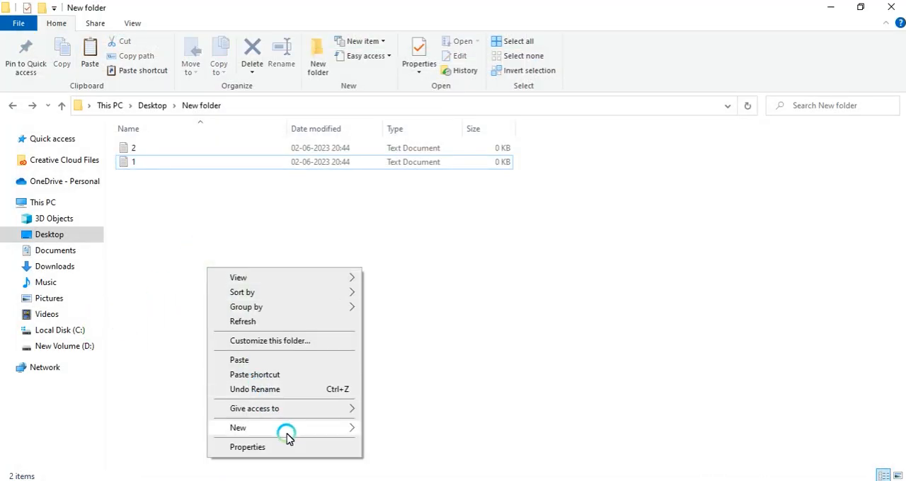
{"action": "mouse_move", "coordinate": [313, 428]}
{"action": "left_click", "coordinate": [401, 415]}
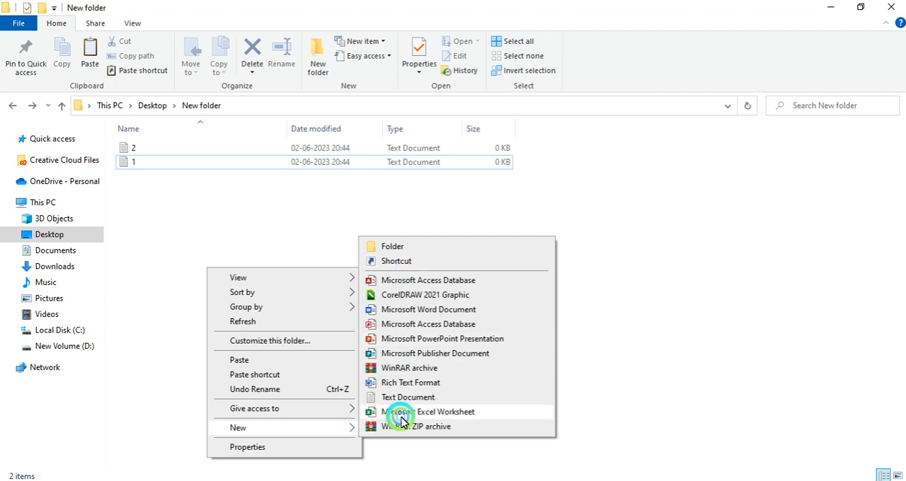
{"action": "left_click", "coordinate": [213, 182]}
{"action": "left_click", "coordinate": [212, 182]}
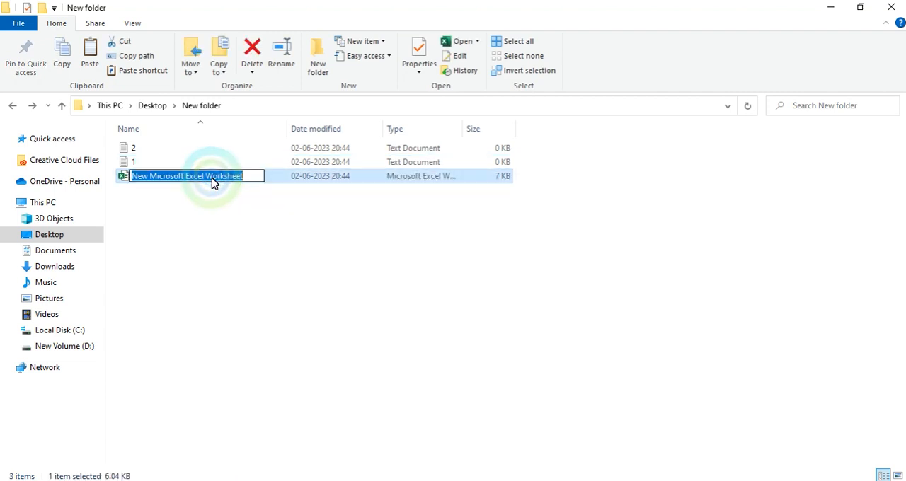
{"action": "type", "text": "DB"}
{"action": "key", "text": "Return"}
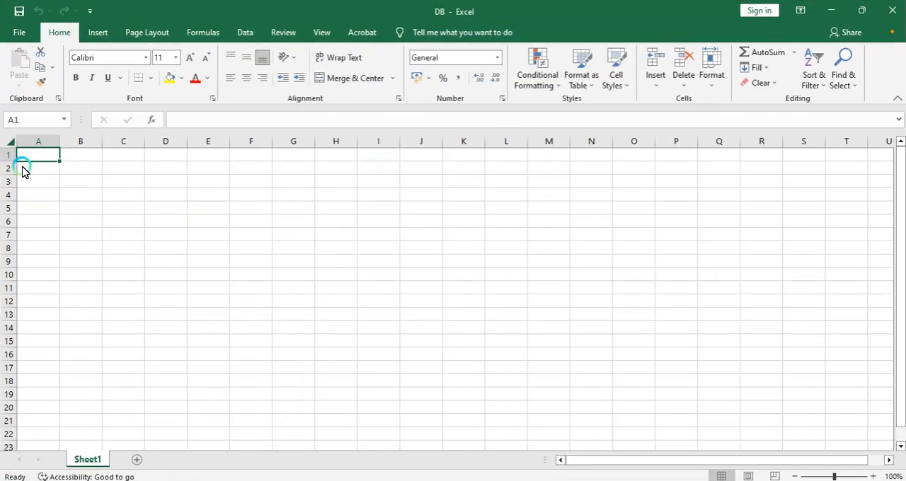
Step: Enter the header Sr No. in cell A1 of the DB workbook
{"action": "type", "text": "Sr No."}
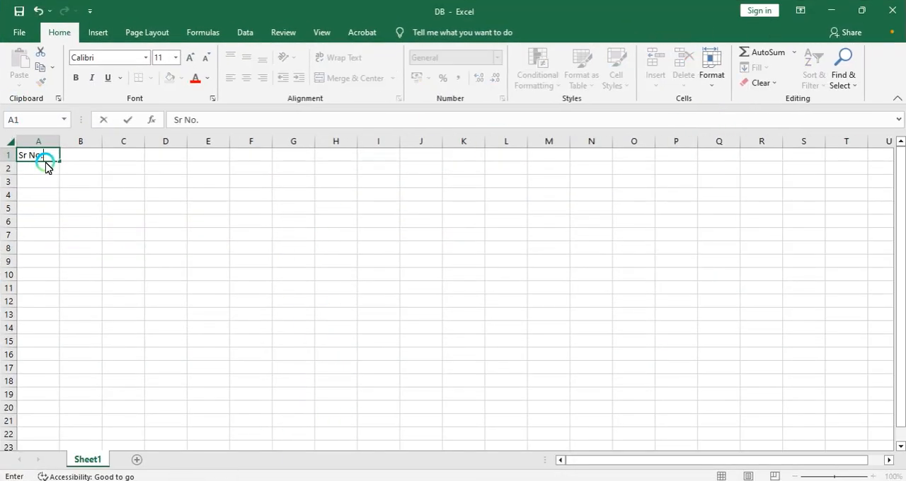
{"action": "key", "text": "Return"}
{"action": "key", "text": "Up"}
{"action": "key", "text": "Right"}
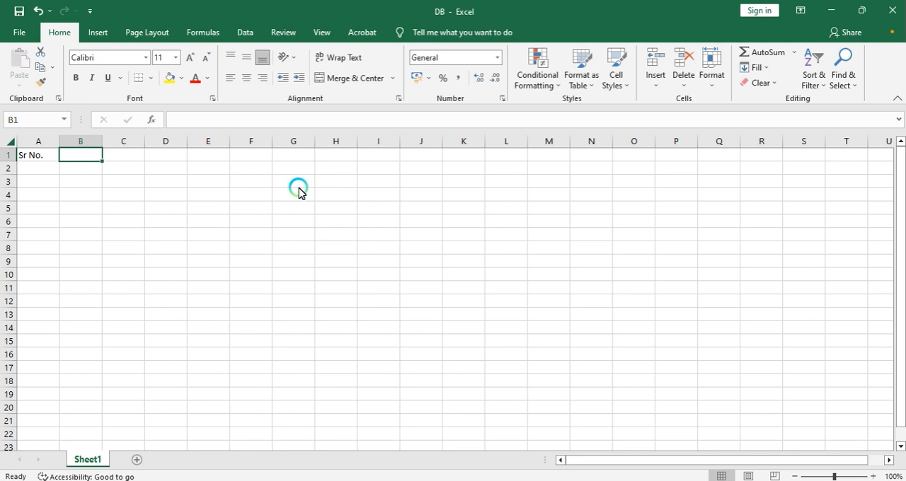
Step: Enter the headers File in B1 and Link in C1
{"action": "type", "text": "ile"}
{"action": "key", "text": "Tab"}
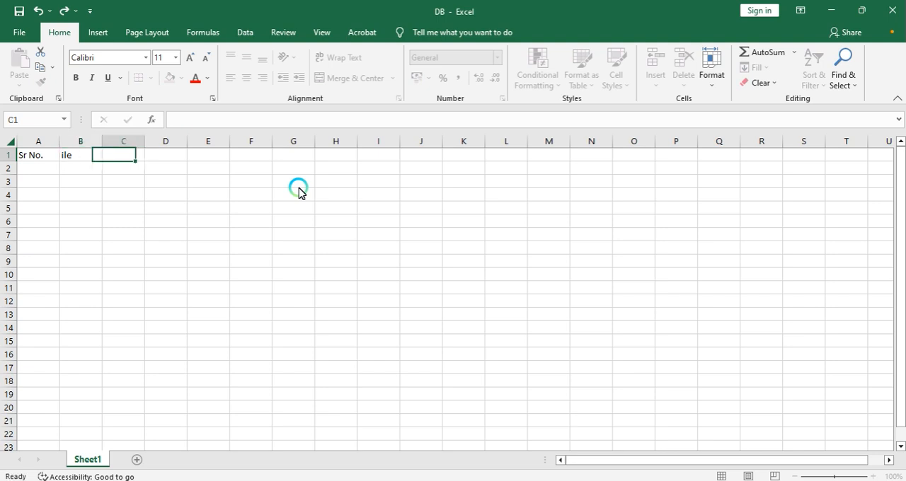
{"action": "key", "text": "Left"}
{"action": "type", "text": "File"}
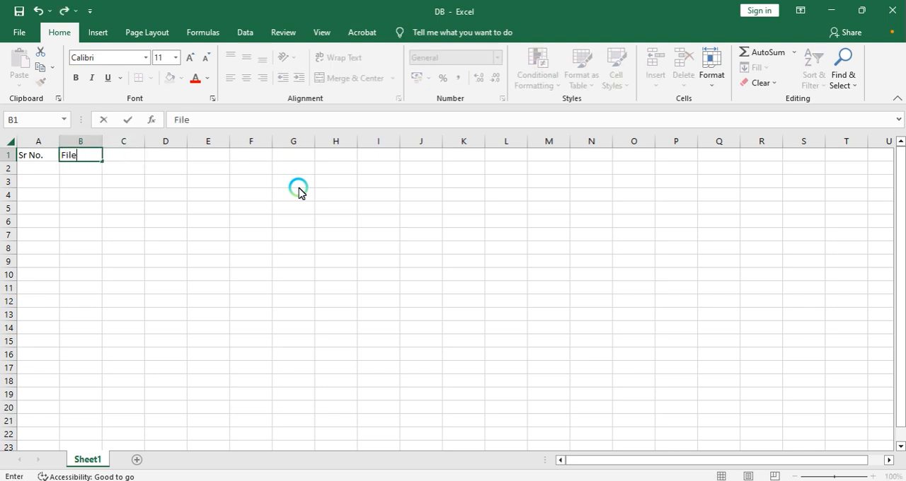
{"action": "key", "text": "Tab"}
{"action": "type", "text": "Link"}
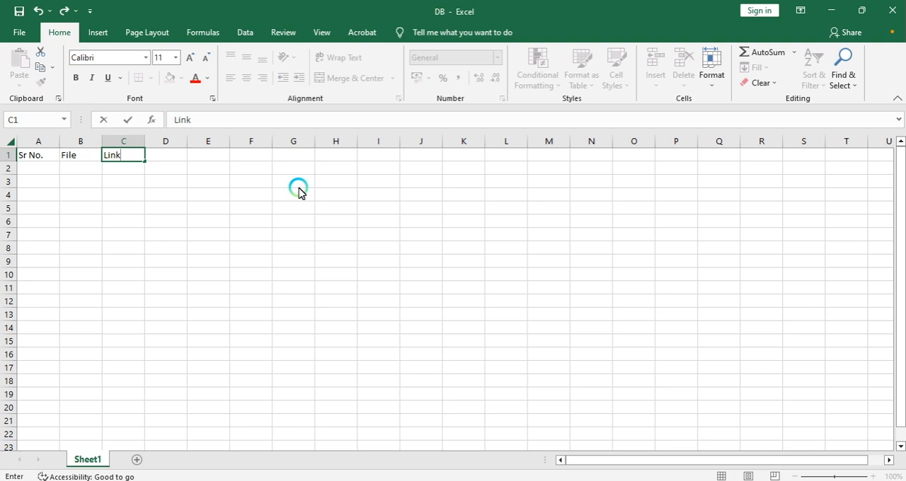
{"action": "key", "text": "Return"}
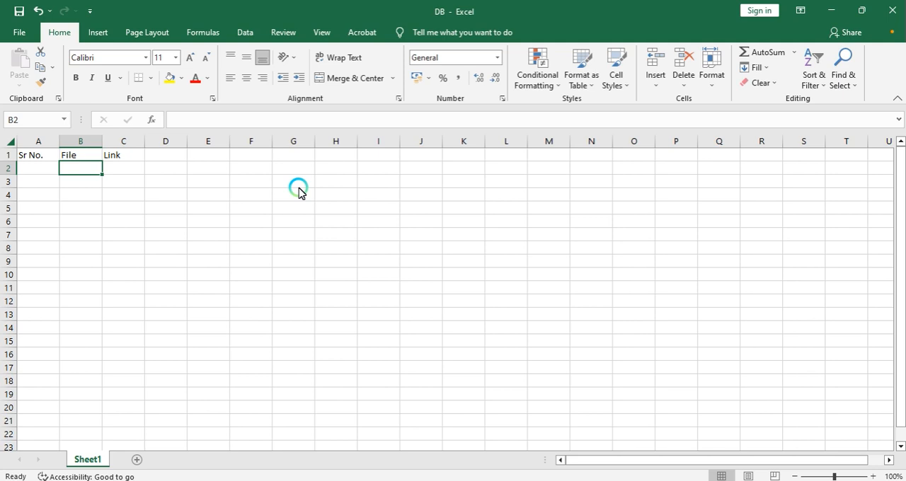
Step: Enter the file numbers 1 and 2 in cells B2 and B3
{"action": "type", "text": "1"}
{"action": "key", "text": "Return"}
{"action": "type", "text": "2"}
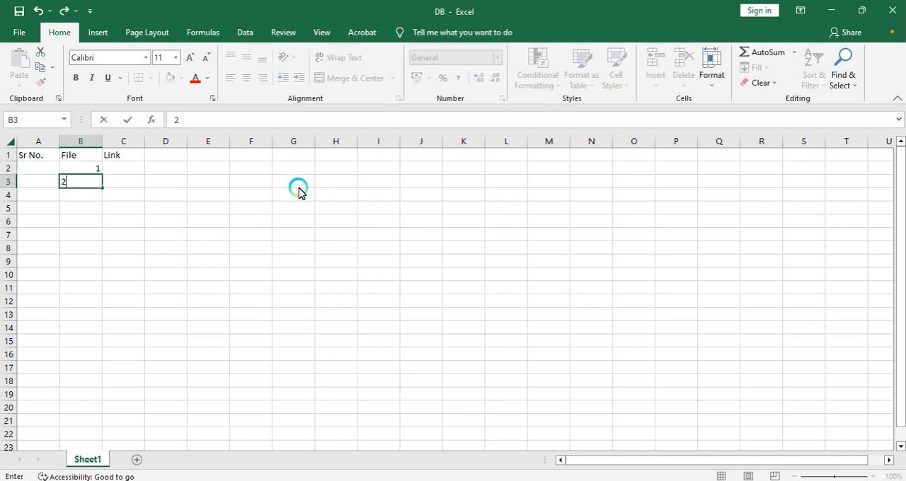
{"action": "key", "text": "Return"}
Step: Enter .txt in cell E2
{"action": "key", "text": "Up"}
{"action": "key", "text": "Up"}
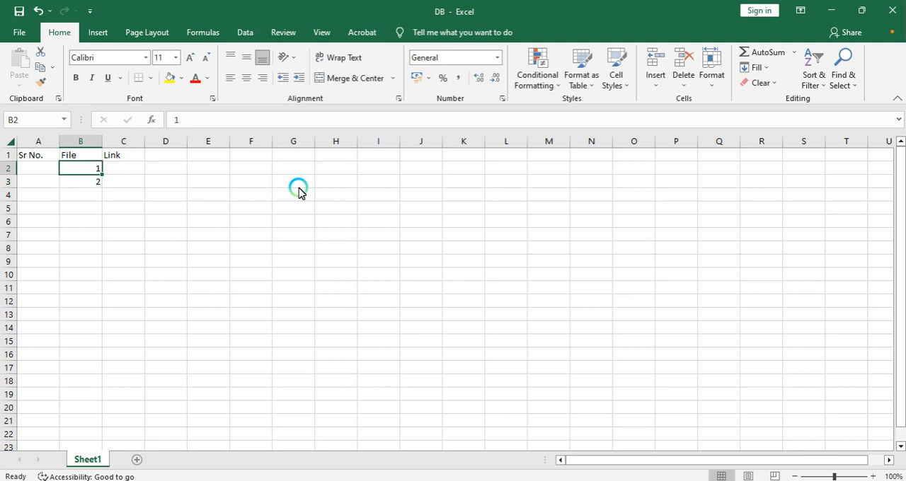
{"action": "key", "text": "Right"}
{"action": "key", "text": "Right"}
{"action": "key", "text": "Right"}
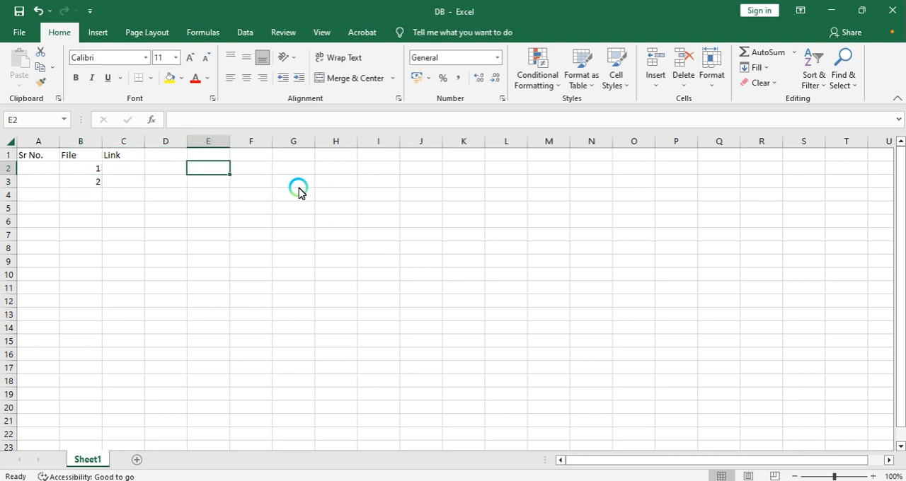
{"action": "type", "text": ".txt"}
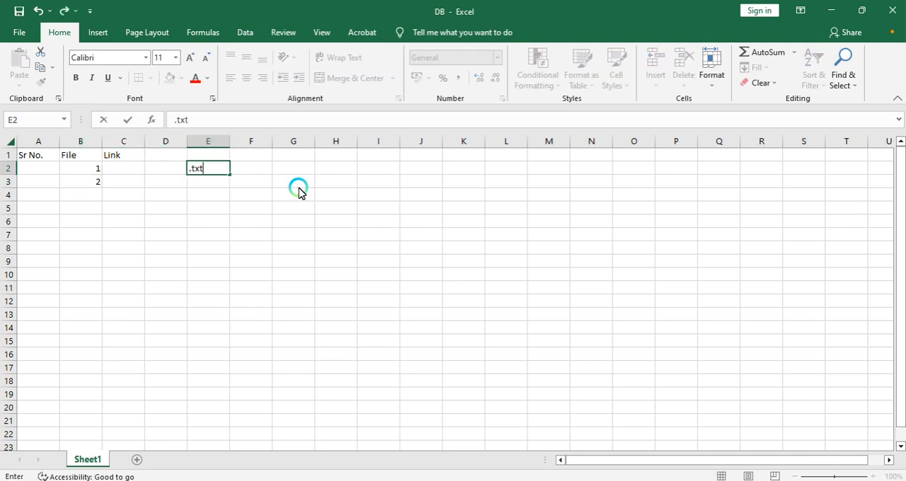
{"action": "key", "text": "Return"}
Step: Open the Properties of text file 2 in File Explorer to check its file extension, then return to Excel
{"action": "key", "text": "alt+Tab"}
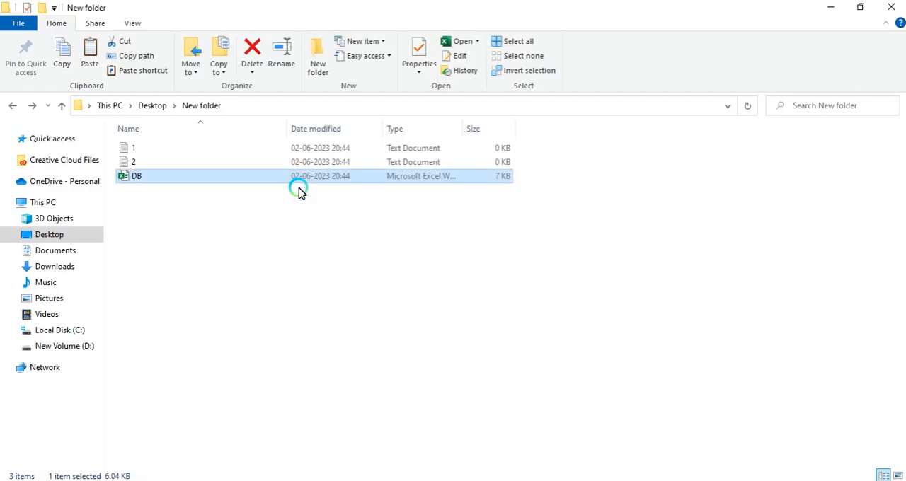
{"action": "key", "text": "Up"}
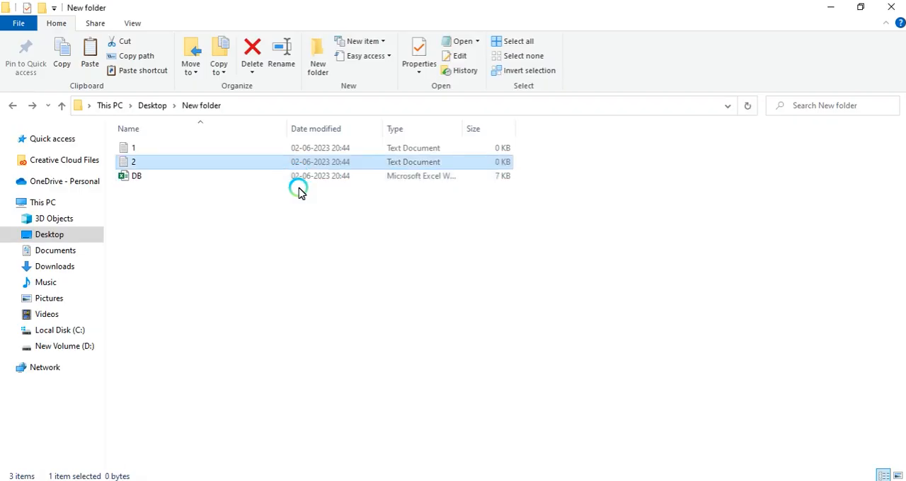
{"action": "key", "text": "alt"}
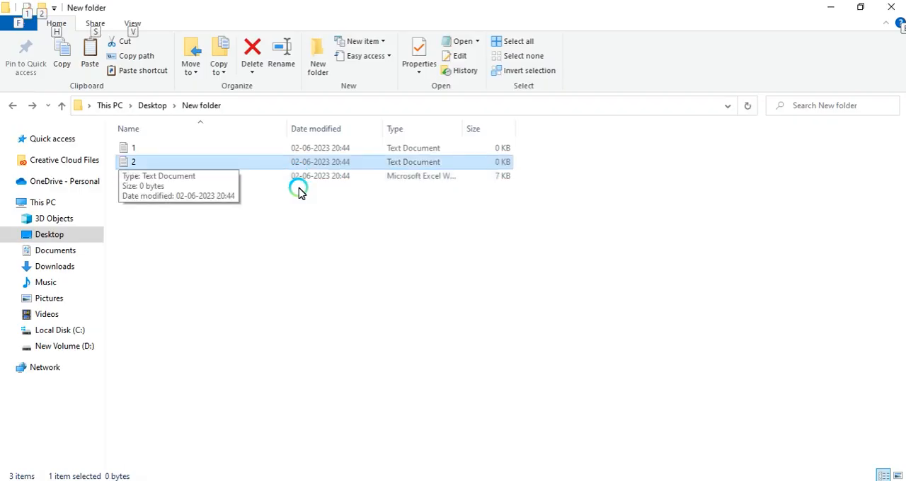
{"action": "key", "text": "1"}
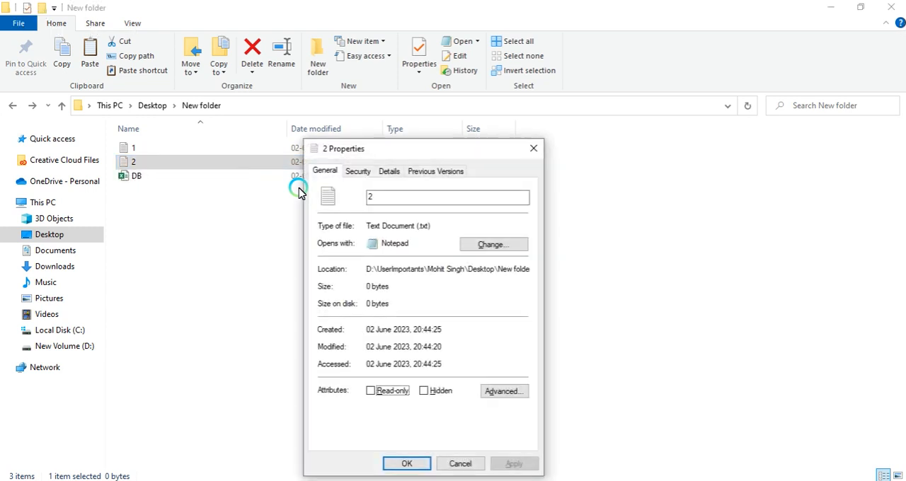
{"action": "double_click", "coordinate": [423, 226]}
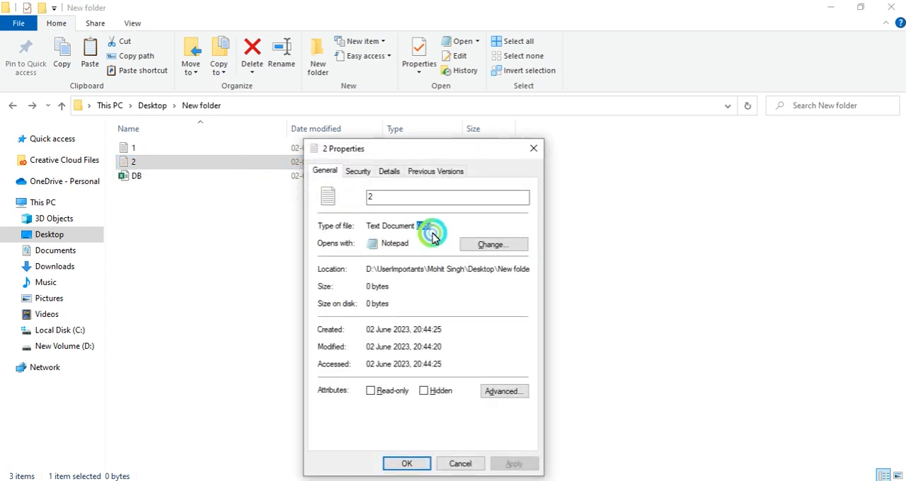
{"action": "left_click", "coordinate": [399, 363]}
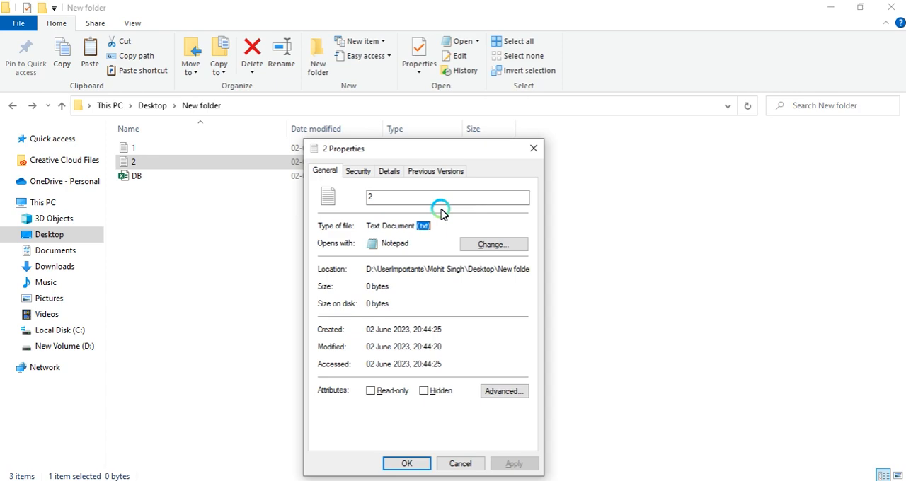
{"action": "key", "text": "Escape"}
{"action": "key", "text": "alt+Tab"}
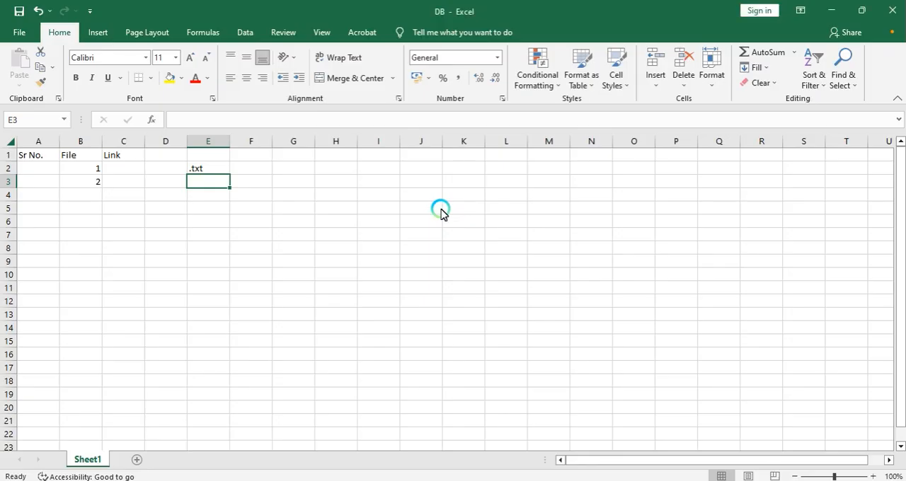
Step: Clear the .txt entry from cells E2:E3
{"action": "left_click", "coordinate": [119, 170]}
{"action": "left_click_drag", "start_coordinate": [190, 167], "coordinate": [198, 182]}
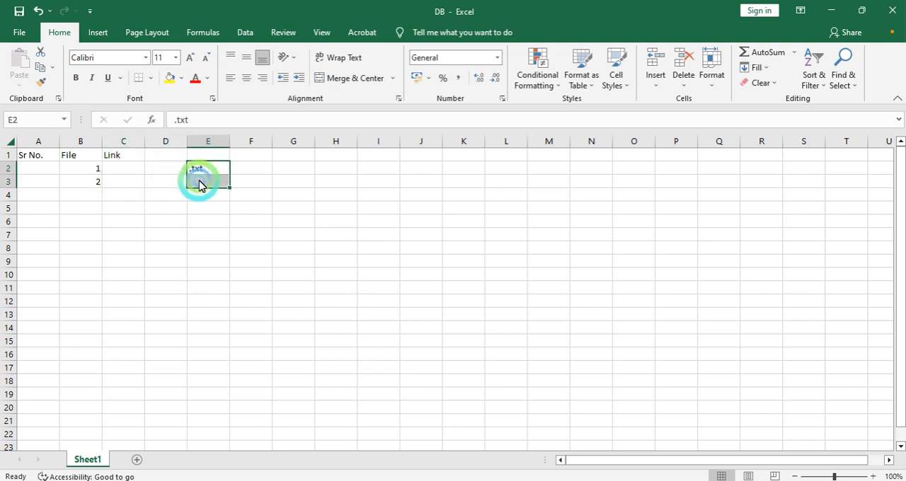
{"action": "key", "text": "Up"}
{"action": "key", "text": "Down"}
{"action": "key", "text": "Right"}
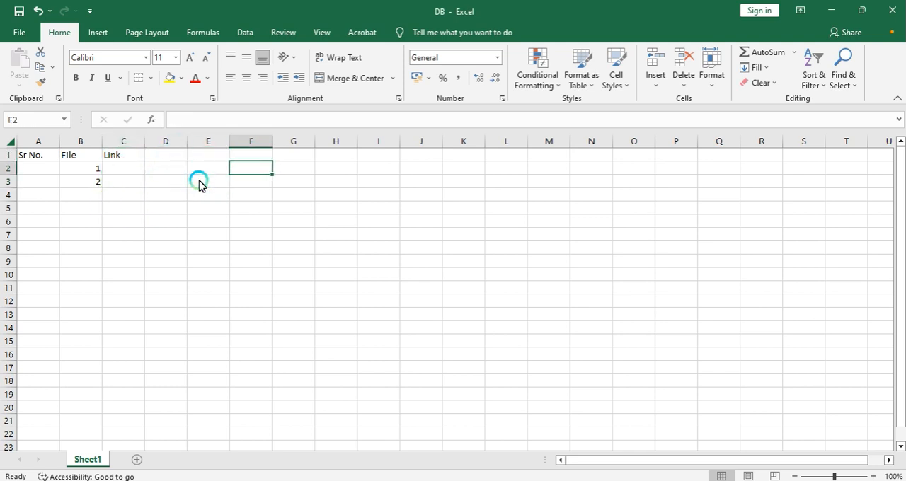
Step: Enter the formula =CELL("filename") in cell E2 to get the workbook's full path
{"action": "key", "text": "Left"}
{"action": "key", "text": "Up"}
{"action": "key", "text": "Down"}
{"action": "key", "text": "shift+Down"}
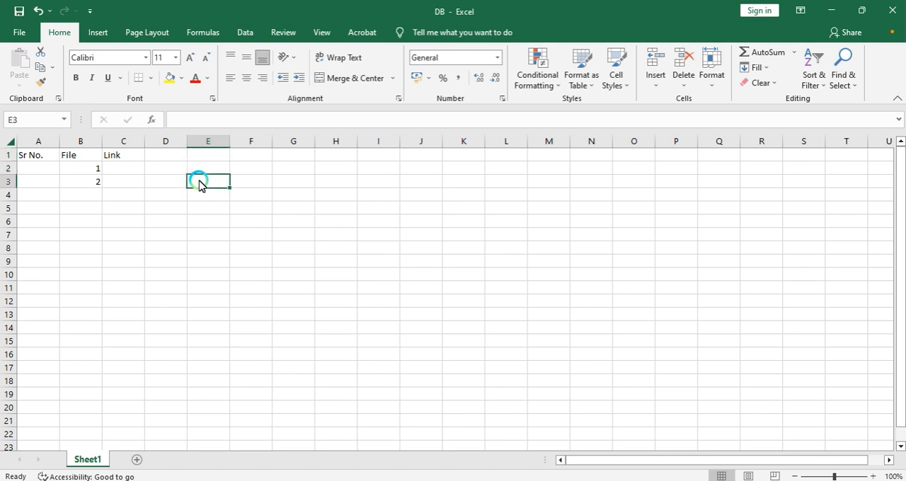
{"action": "key", "text": "shift+Up"}
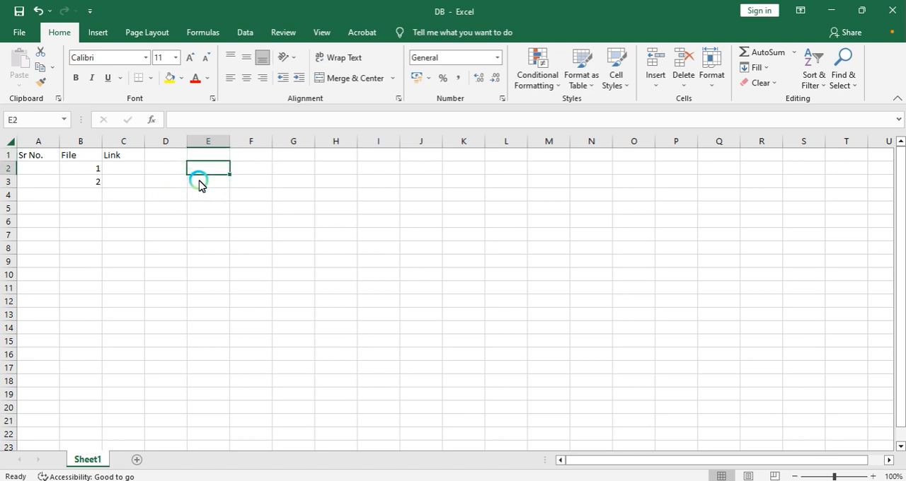
{"action": "type", "text": "=cel"}
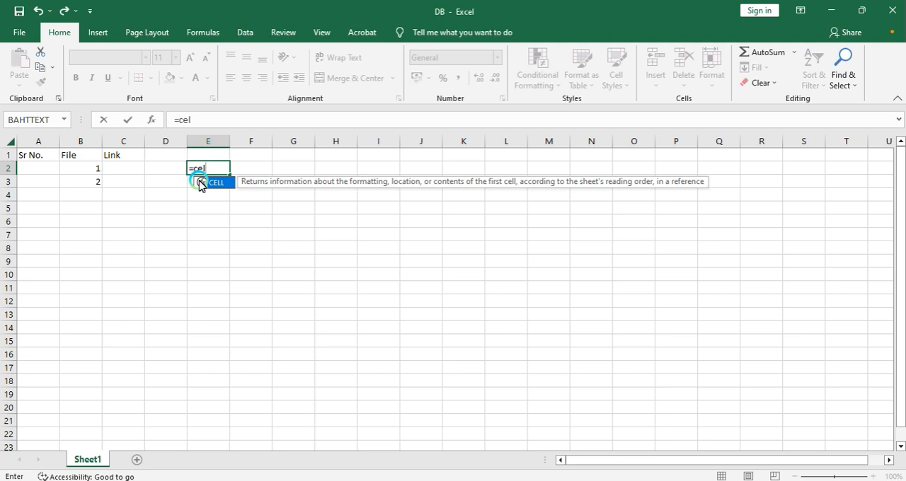
{"action": "double_click", "coordinate": [200, 182]}
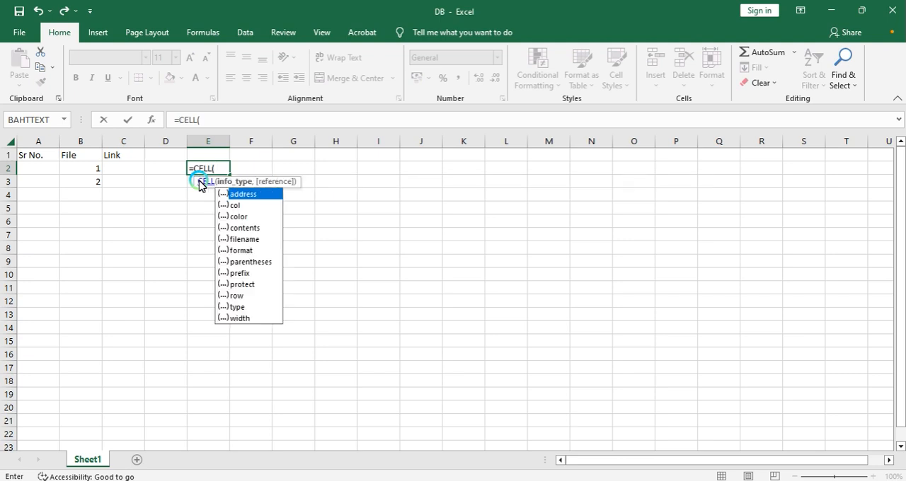
{"action": "left_click", "coordinate": [244, 240]}
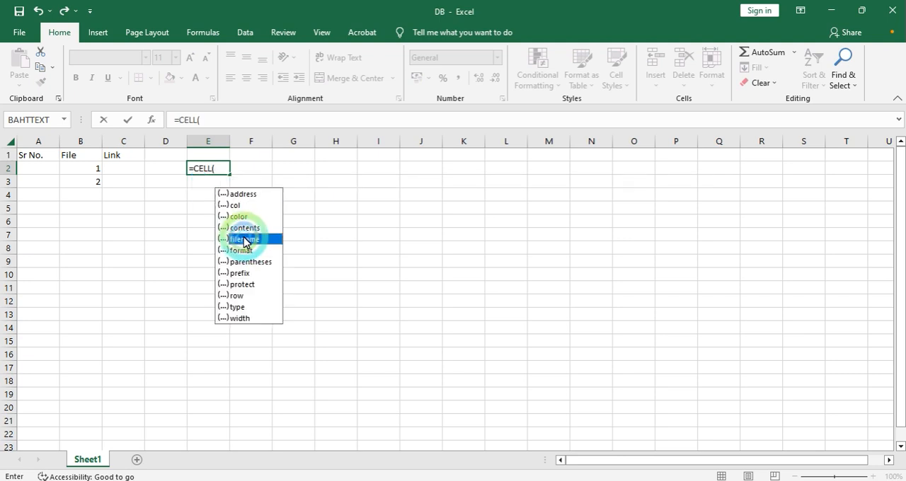
{"action": "double_click", "coordinate": [243, 239]}
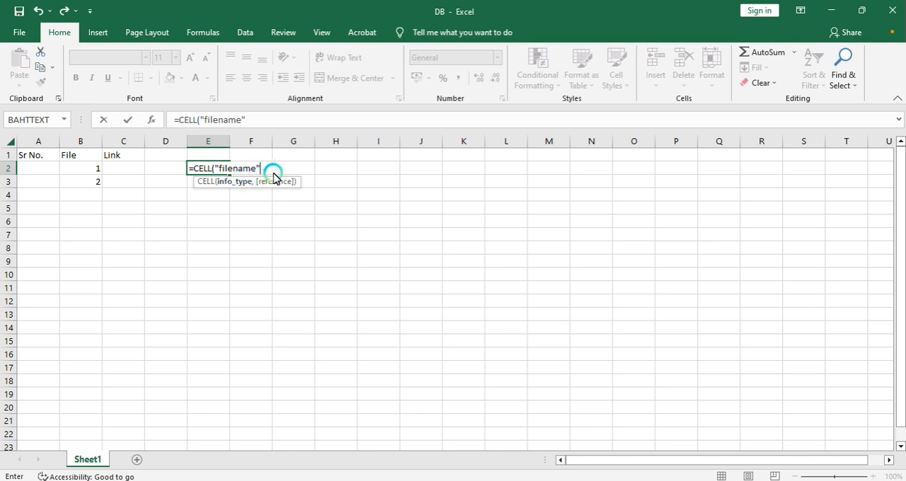
{"action": "type", "text": ")"}
{"action": "key", "text": "Return"}
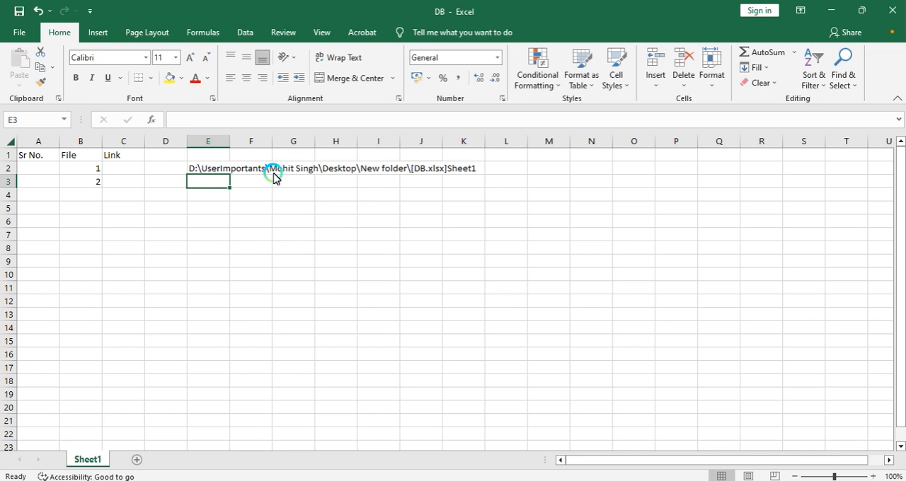
{"action": "key", "text": "Up"}
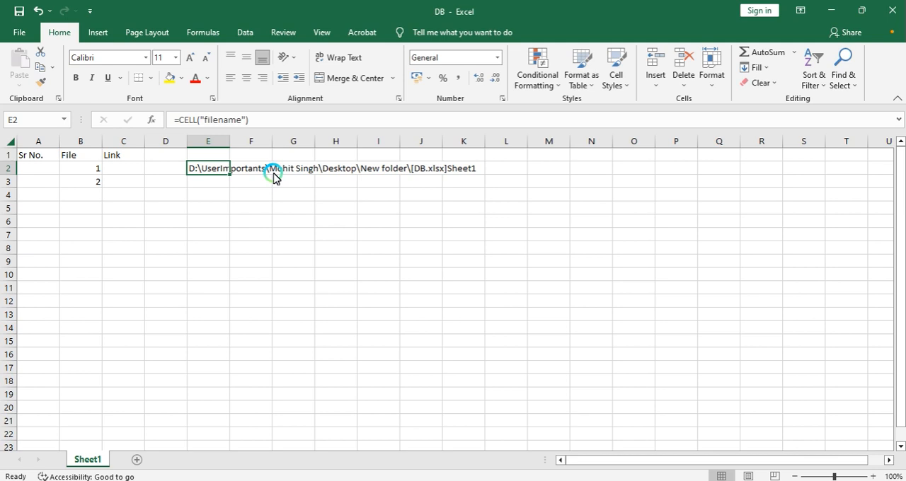
{"action": "key", "text": "Down"}
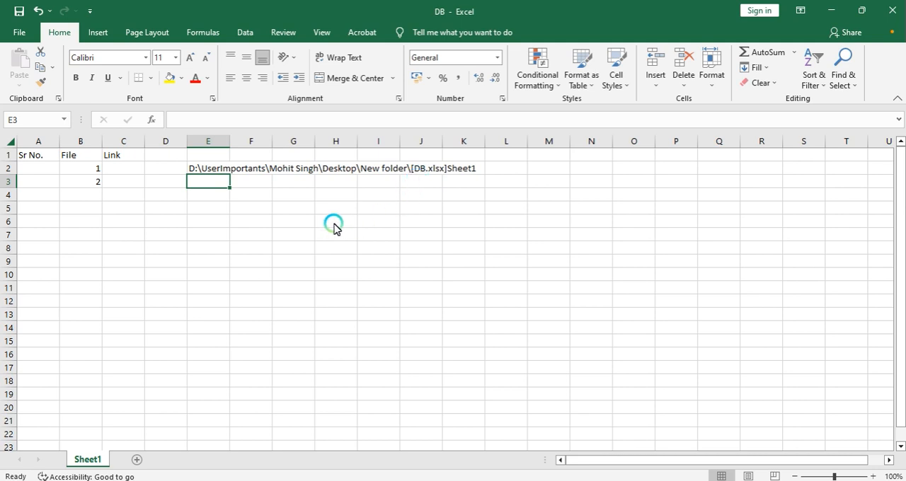
{"action": "type", "text": "="}
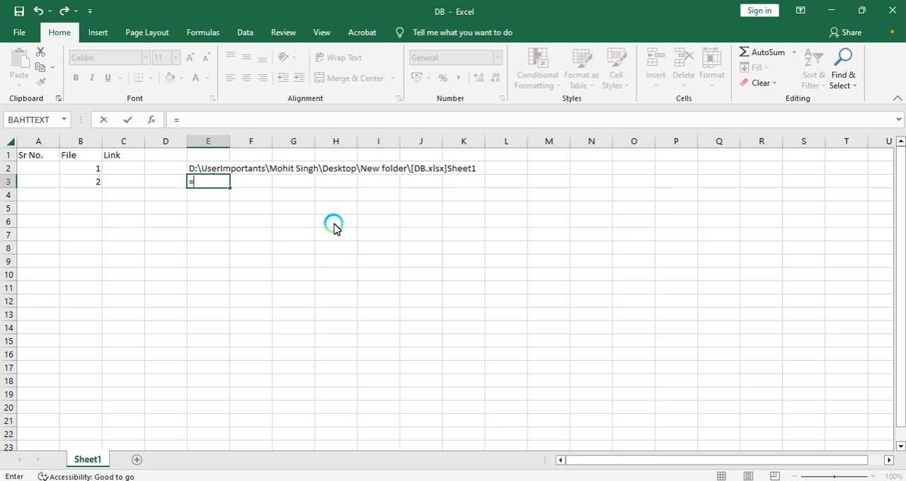
{"action": "type", "text": "le"}
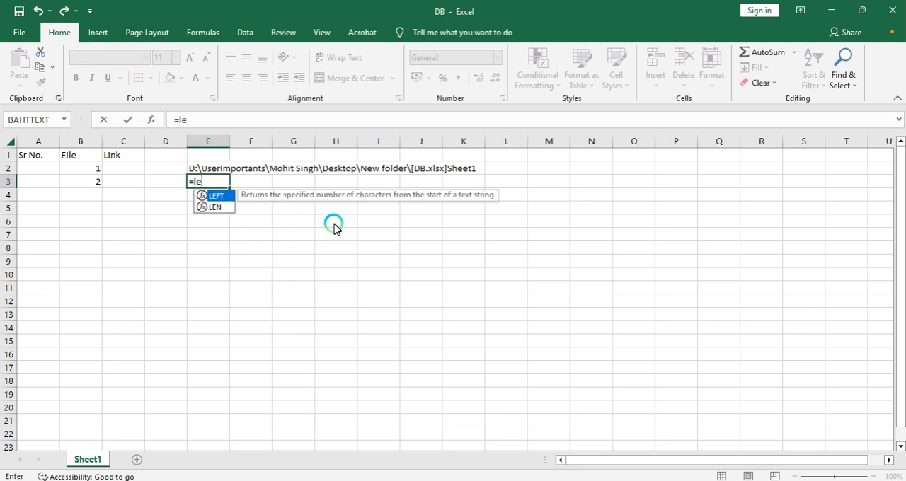
{"action": "key", "text": "Tab"}
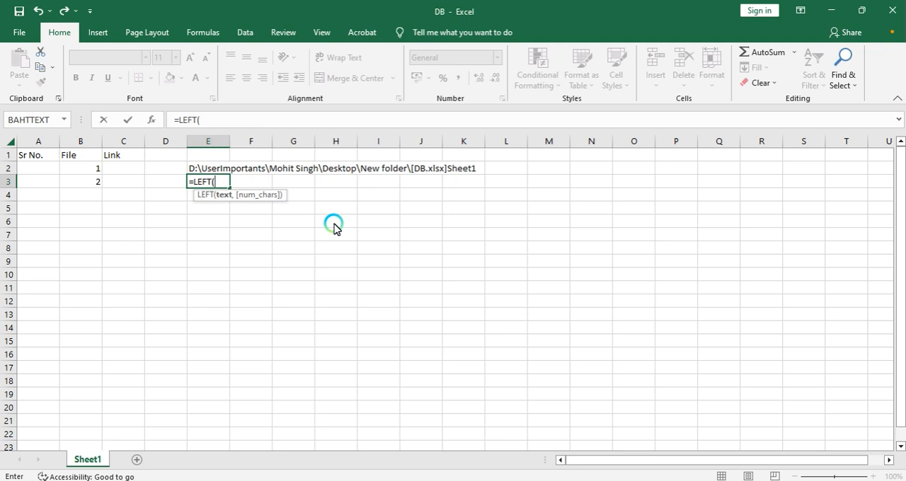
{"action": "key", "text": "Escape"}
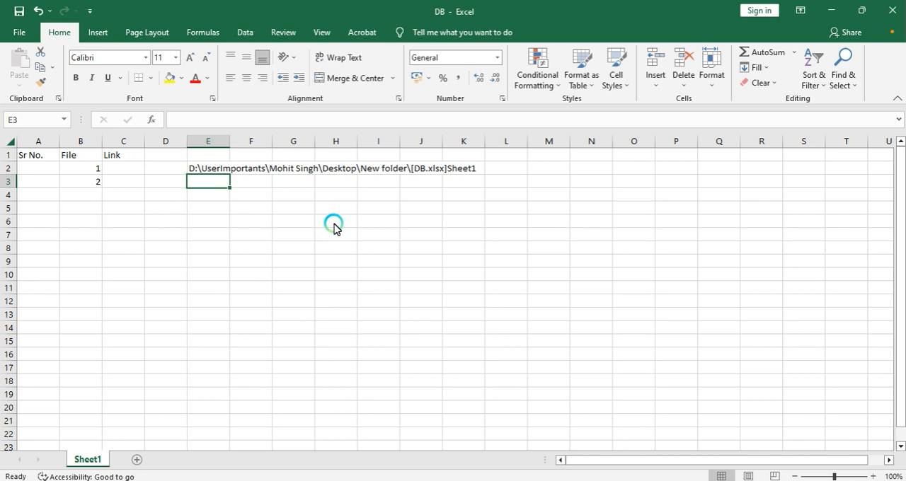
Step: Enter =FIND("[",E2) in cell E3 to locate the bracket position in the path
{"action": "type", "text": "=fin"}
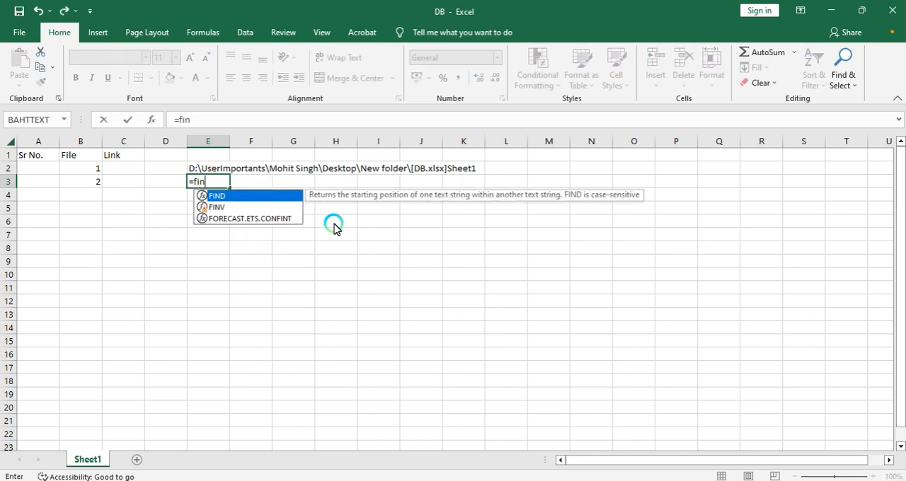
{"action": "key", "text": "Tab"}
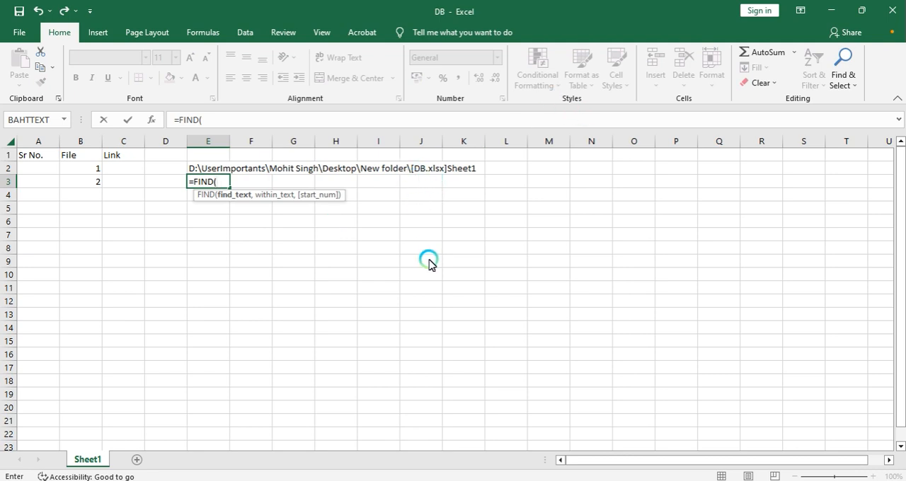
{"action": "type", "text": "\"[\","}
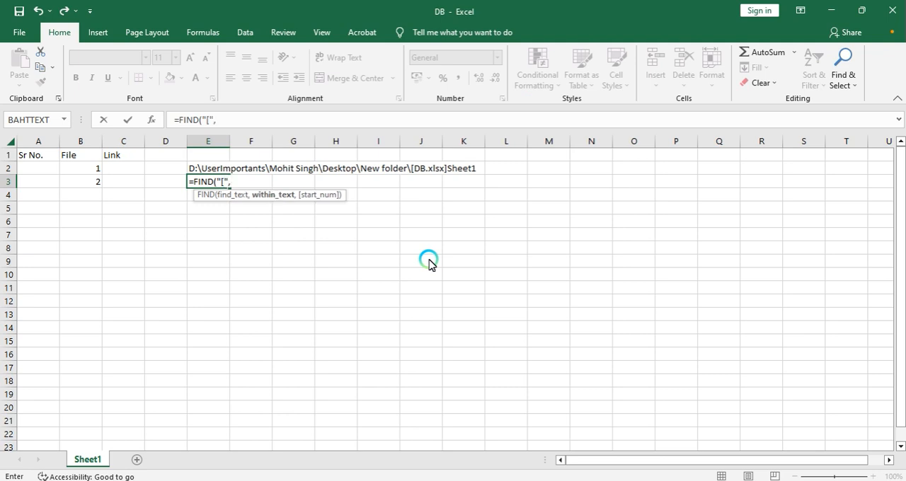
{"action": "left_click", "coordinate": [205, 169]}
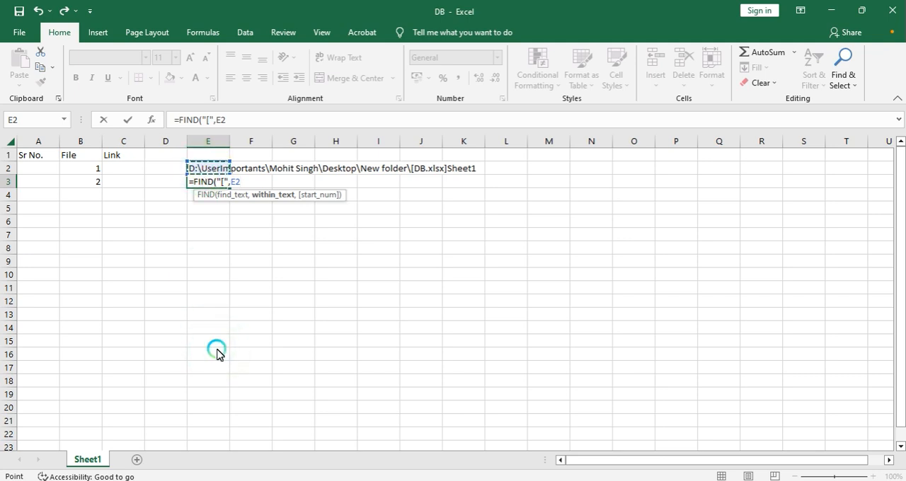
{"action": "key", "text": "Return"}
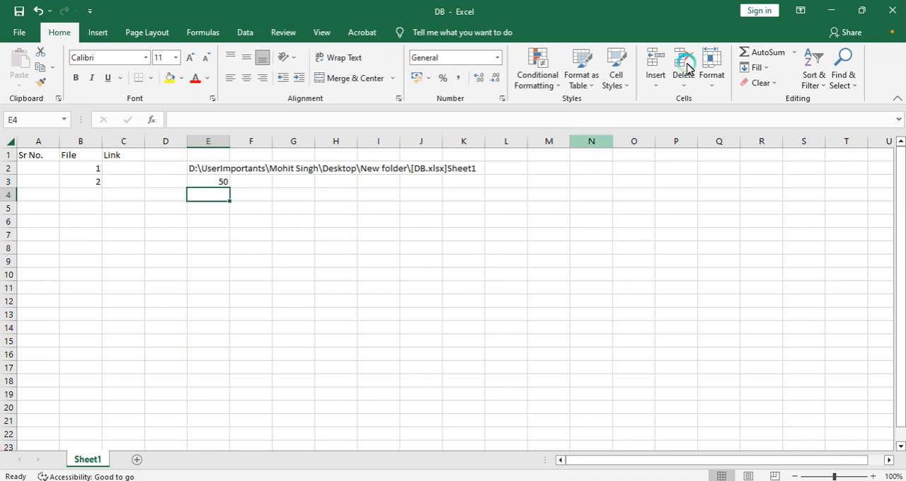
Step: Enter =LEFT(E2,E3-1) in cell E4 to extract the folder path
{"action": "double_click", "coordinate": [196, 168]}
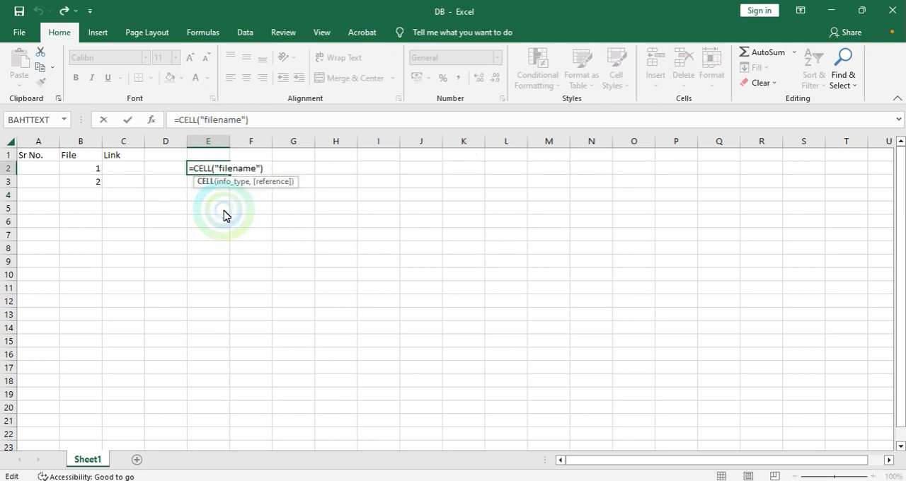
{"action": "key", "text": "Escape"}
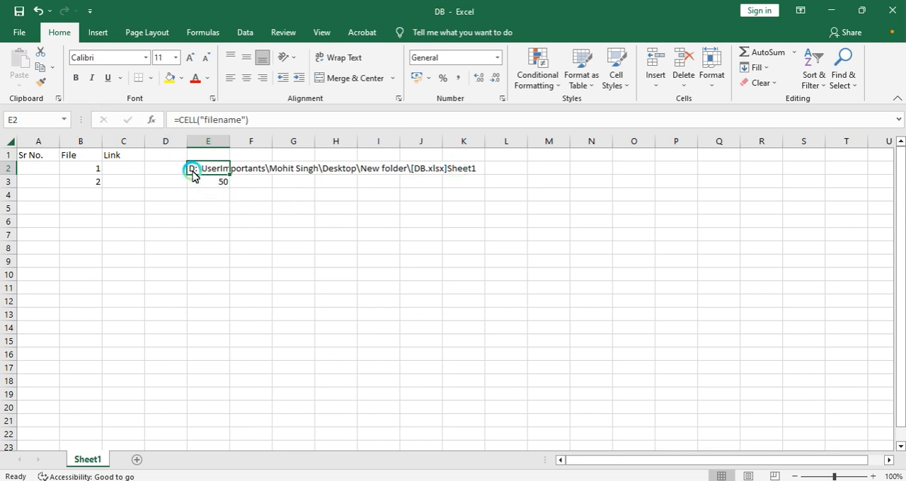
{"action": "left_click", "coordinate": [203, 196]}
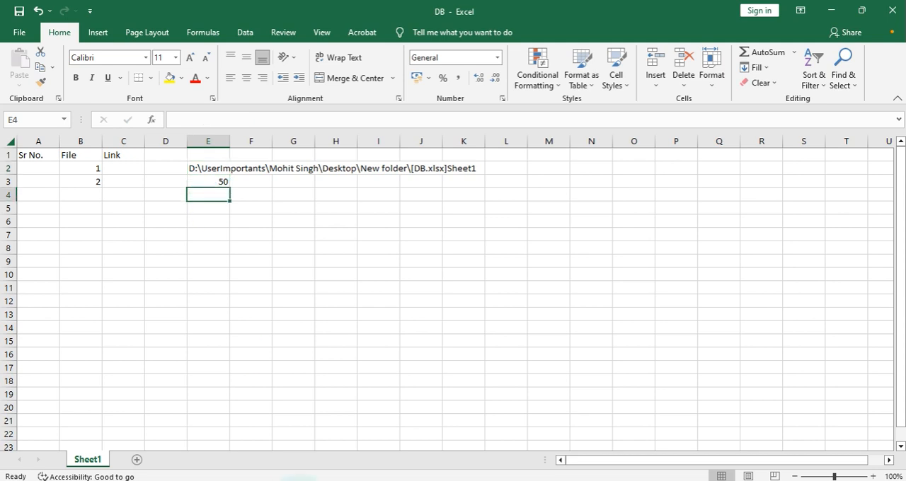
{"action": "type", "text": "=LEFT("}
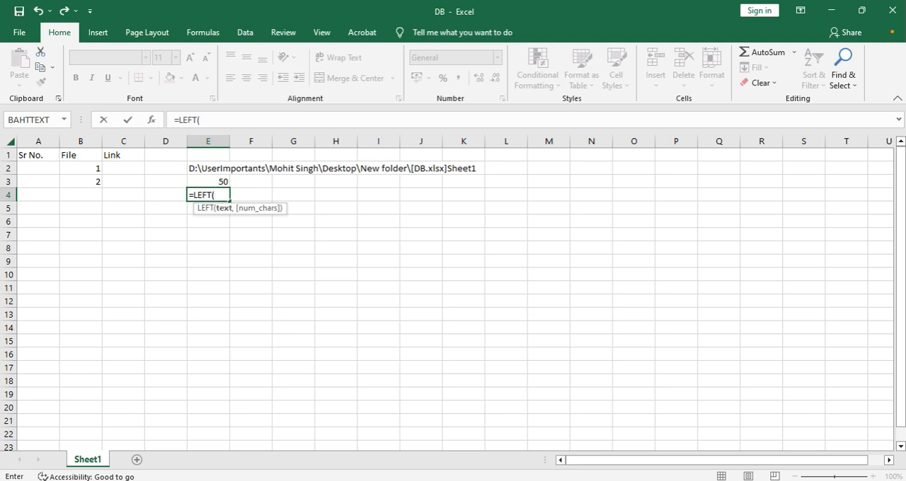
{"action": "key", "text": "Up"}
{"action": "key", "text": "Up"}
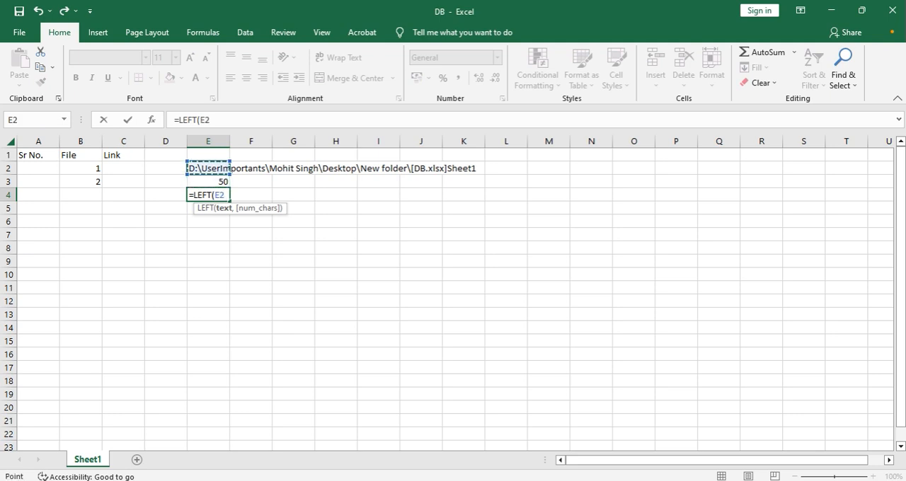
{"action": "type", "text": ","}
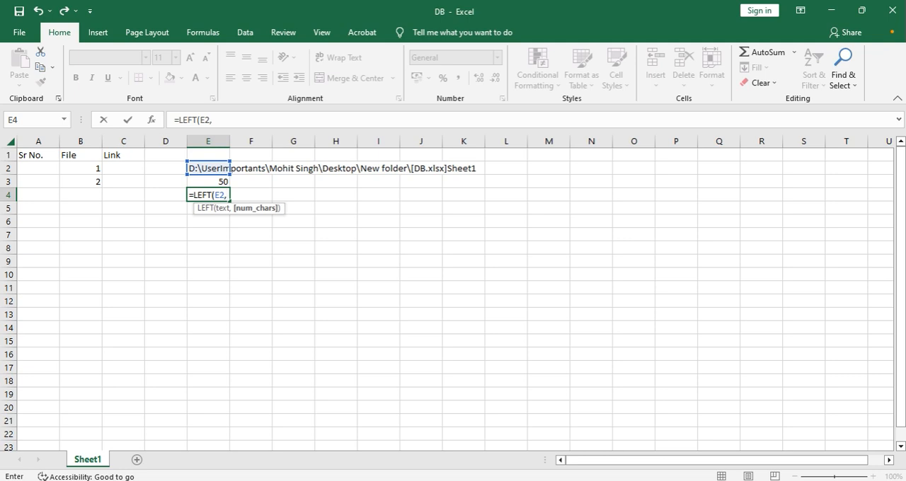
{"action": "key", "text": "Up"}
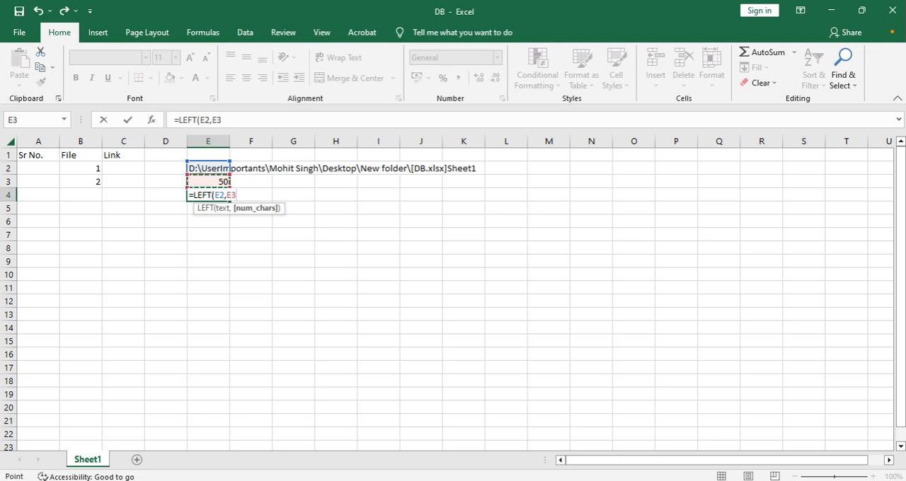
{"action": "type", "text": "-1"}
{"action": "type", "text": ")"}
{"action": "key", "text": "Return"}
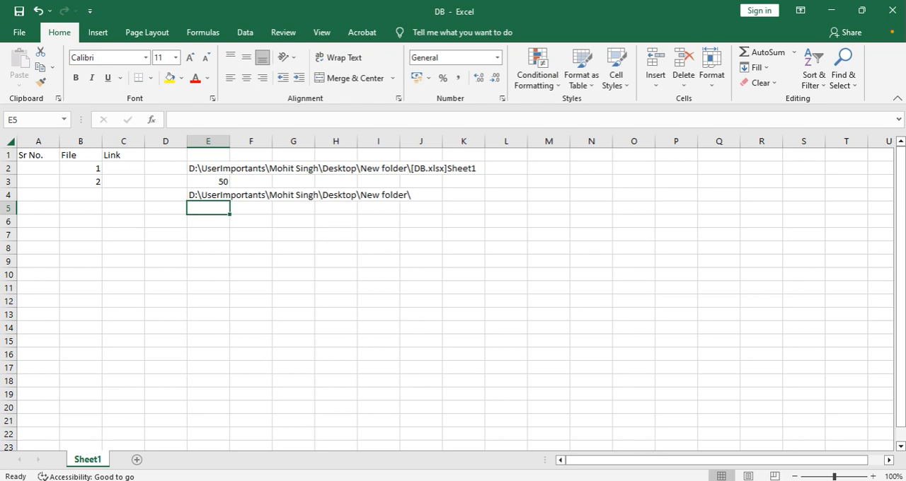
Step: Try copying the E4 formula into cell C3, then delete the pasted result
{"action": "key", "text": "Up"}
{"action": "key", "text": "Left"}
{"action": "key", "text": "Right"}
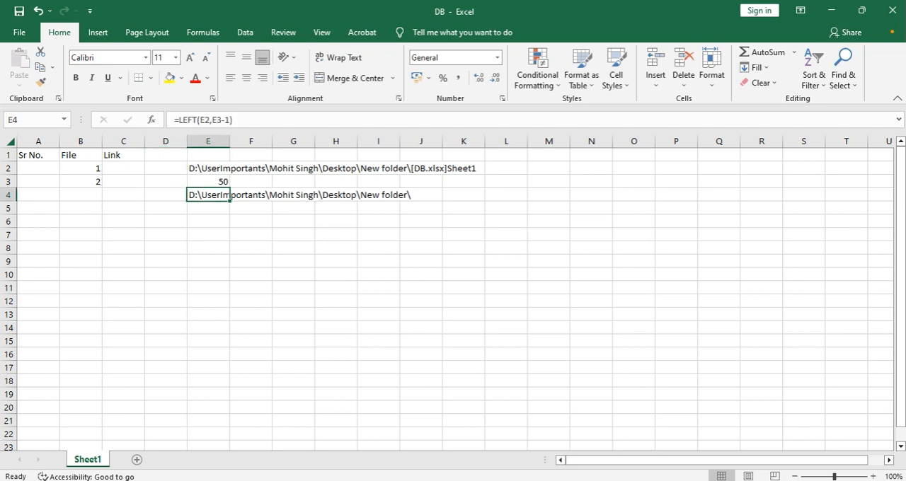
{"action": "key", "text": "ctrl+c"}
{"action": "key", "text": "Left"}
{"action": "key", "text": "Left"}
{"action": "key", "text": "Up"}
{"action": "key", "text": "ctrl+v"}
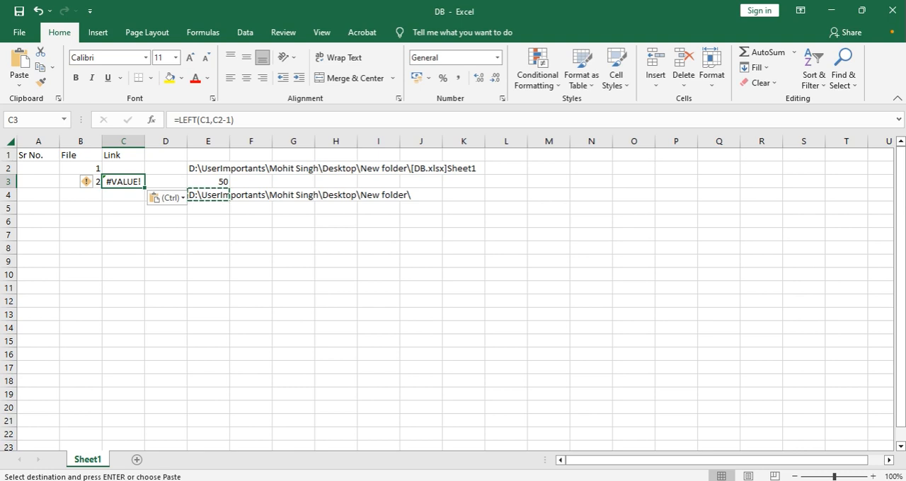
{"action": "key", "text": "Delete"}
Step: Try copying the E4 formula into cell C8, then delete the pasted result
{"action": "key", "text": "Down"}
{"action": "key", "text": "Down"}
{"action": "key", "text": "Right"}
{"action": "key", "text": "Right"}
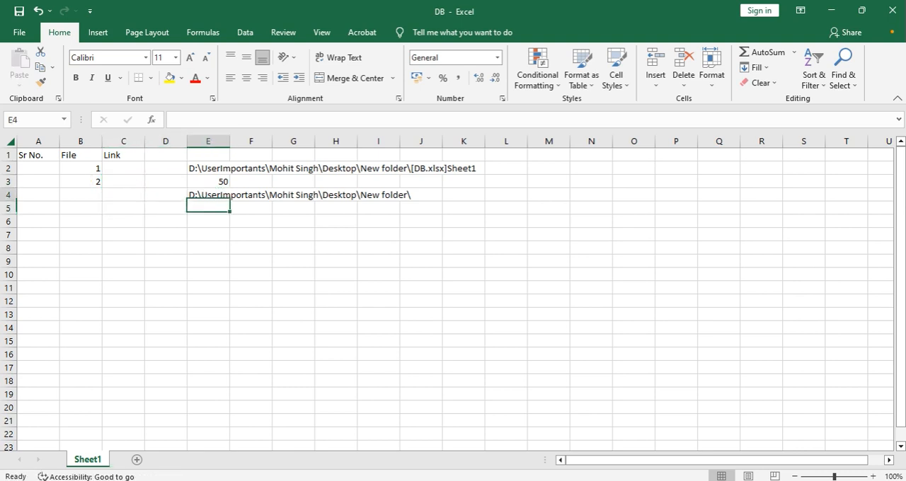
{"action": "key", "text": "Up"}
{"action": "key", "text": "ctrl+c"}
{"action": "key", "text": "ctrl+Left"}
{"action": "key", "text": "Right"}
{"action": "key", "text": "Right"}
{"action": "key", "text": "Down"}
{"action": "key", "text": "Down"}
{"action": "key", "text": "Down"}
{"action": "key", "text": "Down"}
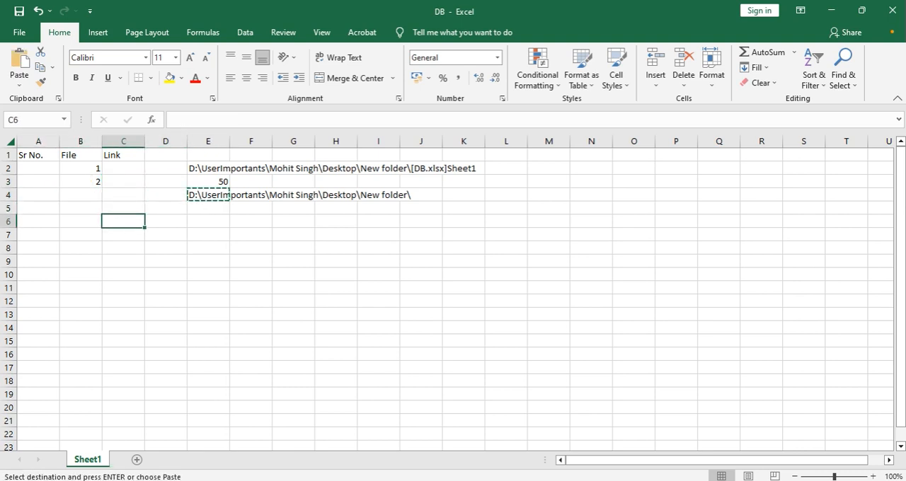
{"action": "key", "text": "ctrl+v"}
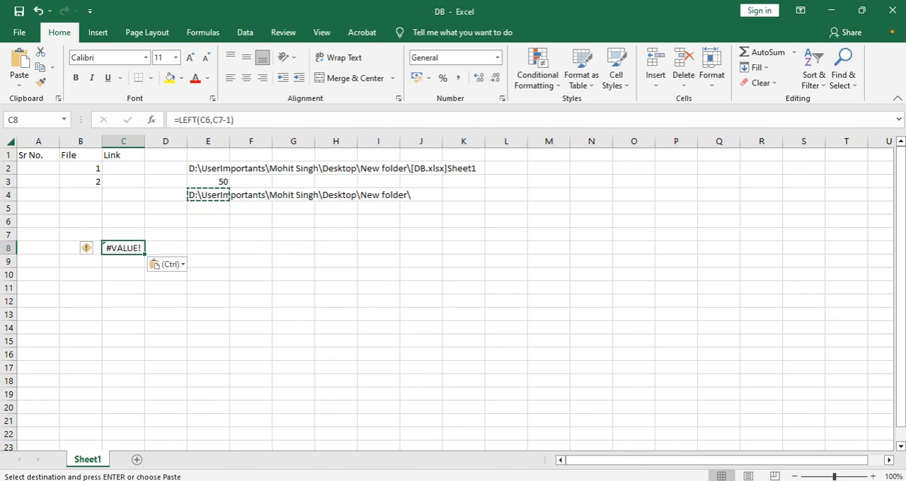
{"action": "key", "text": "Delete"}
Step: Inspect the formula in E4 and its references to cells E2 and E3
{"action": "key", "text": "Right"}
{"action": "key", "text": "Right"}
{"action": "key", "text": "ctrl+Up"}
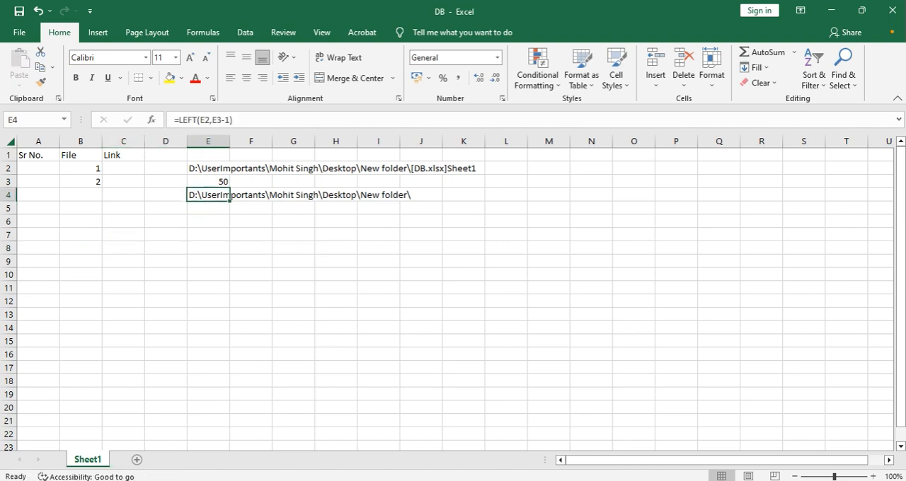
{"action": "key", "text": "F2"}
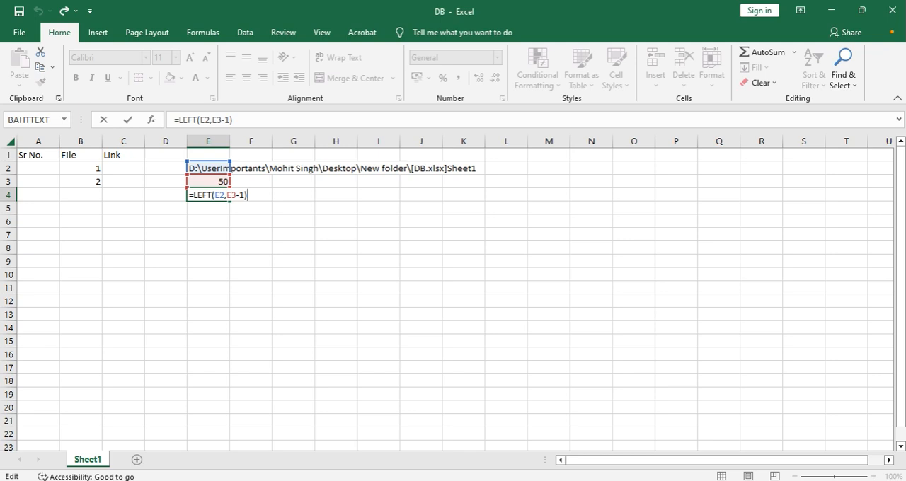
{"action": "key", "text": "ctrl+Return"}
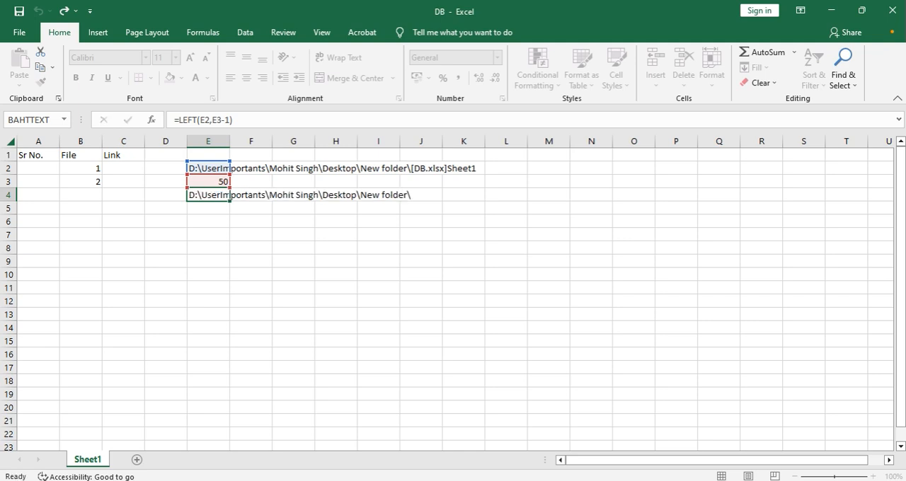
{"action": "key", "text": "Up"}
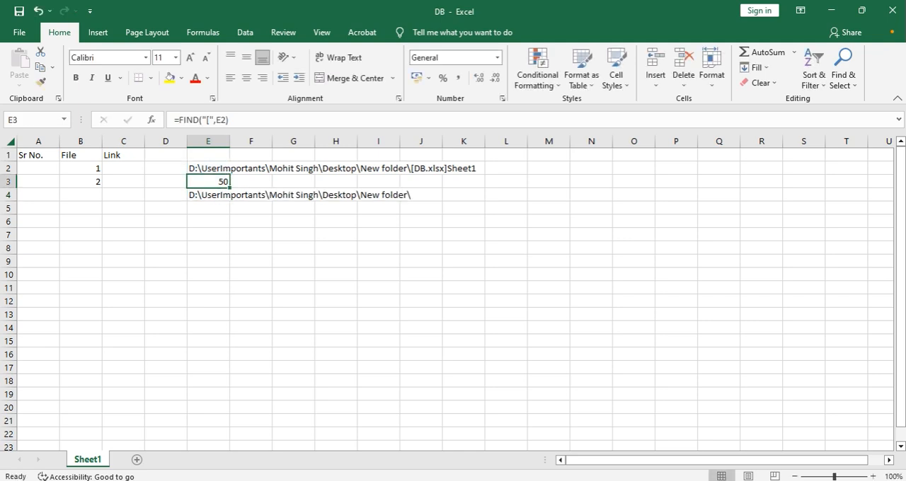
Step: Try replacing the E3 reference in E4's LEFT formula with FIND("[",E2)
{"action": "key", "text": "F2"}
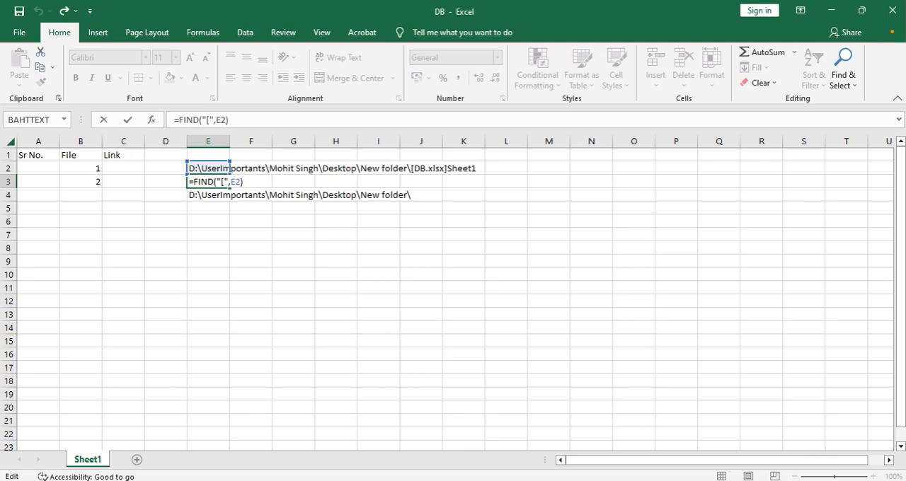
{"action": "key", "text": "Left"}
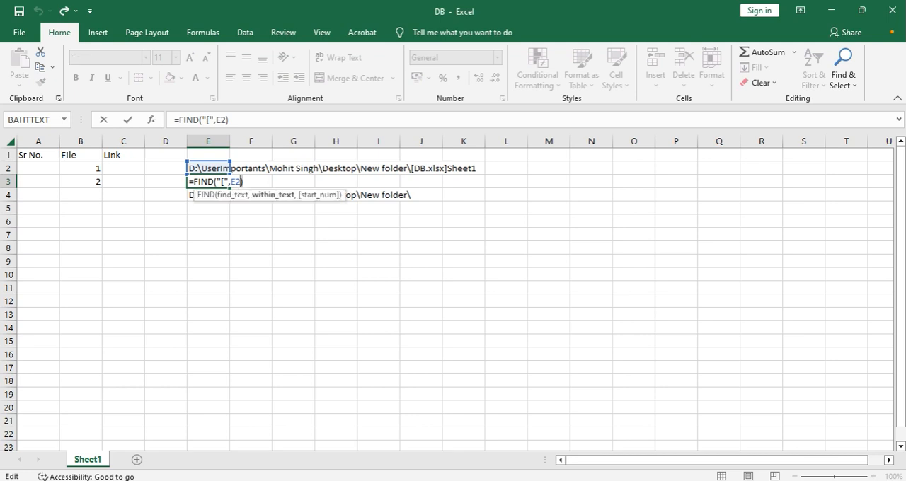
{"action": "key", "text": "shift+Left"}
{"action": "key", "text": "shift+Left"}
{"action": "key", "text": "shift+Left"}
{"action": "key", "text": "shift+Left"}
{"action": "key", "text": "shift+Left"}
{"action": "key", "text": "shift+Left"}
{"action": "key", "text": "shift+Left"}
{"action": "key", "text": "shift+Left"}
{"action": "key", "text": "shift+Left"}
{"action": "key", "text": "shift+Left"}
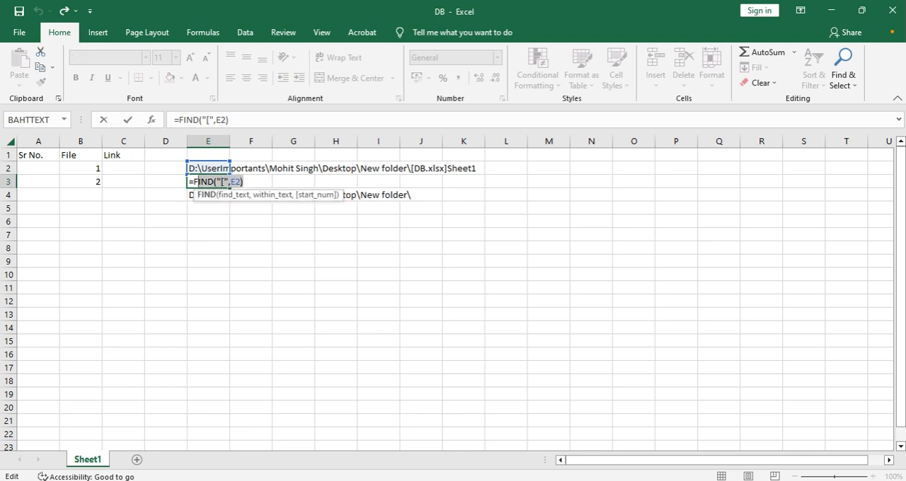
{"action": "key", "text": "shift+Left"}
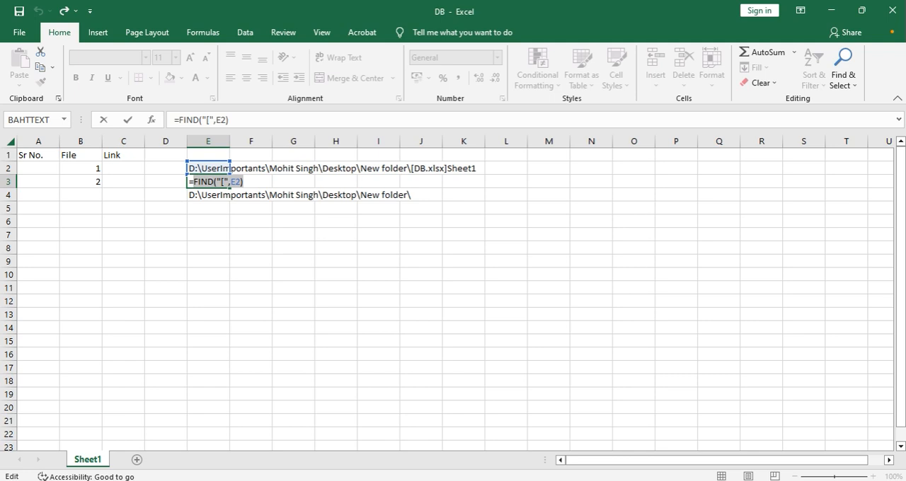
{"action": "key", "text": "ctrl+c"}
{"action": "key", "text": "Escape"}
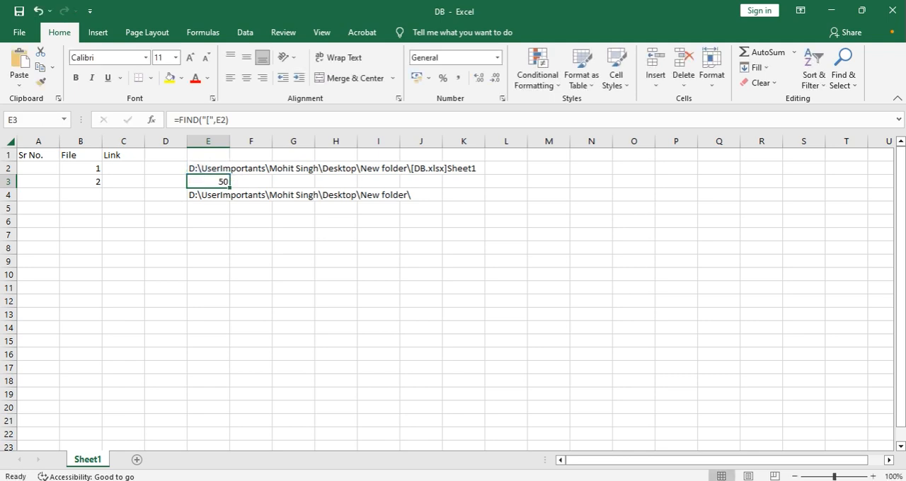
{"action": "left_click", "coordinate": [208, 195]}
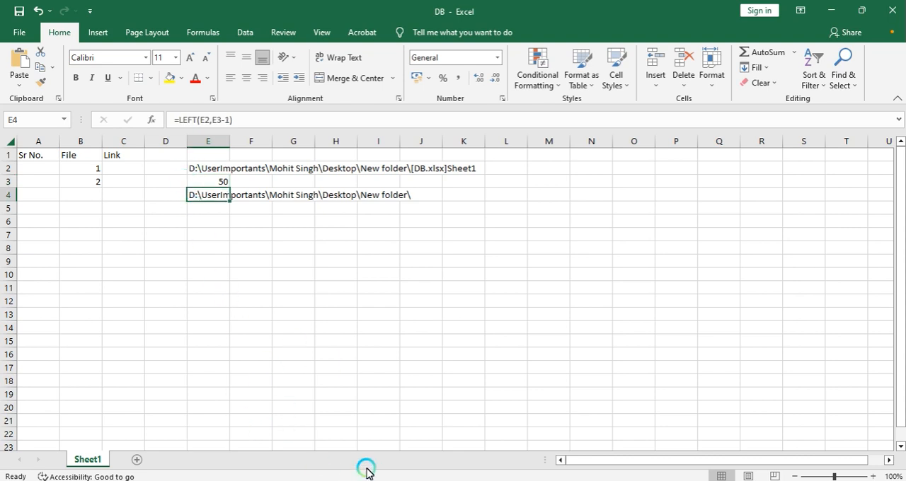
{"action": "key", "text": "F2"}
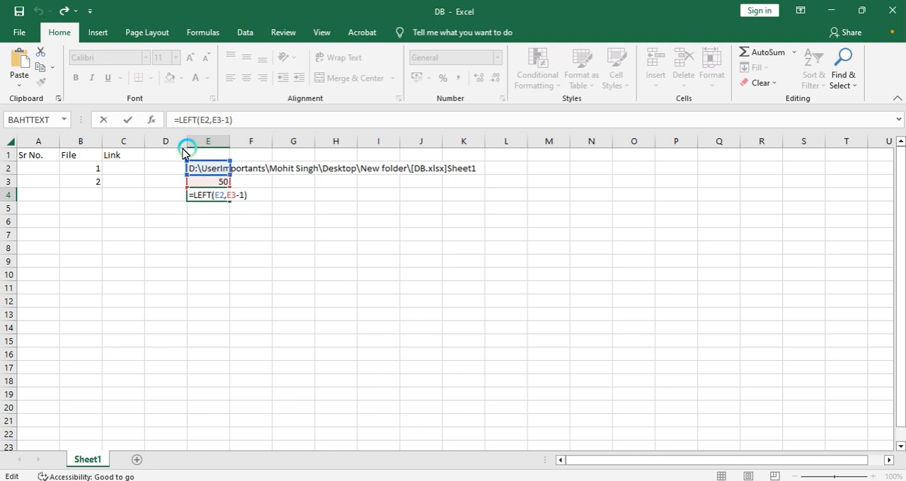
{"action": "key", "text": "Left"}
{"action": "key", "text": "Left"}
{"action": "key", "text": "Left"}
{"action": "key", "text": "Left"}
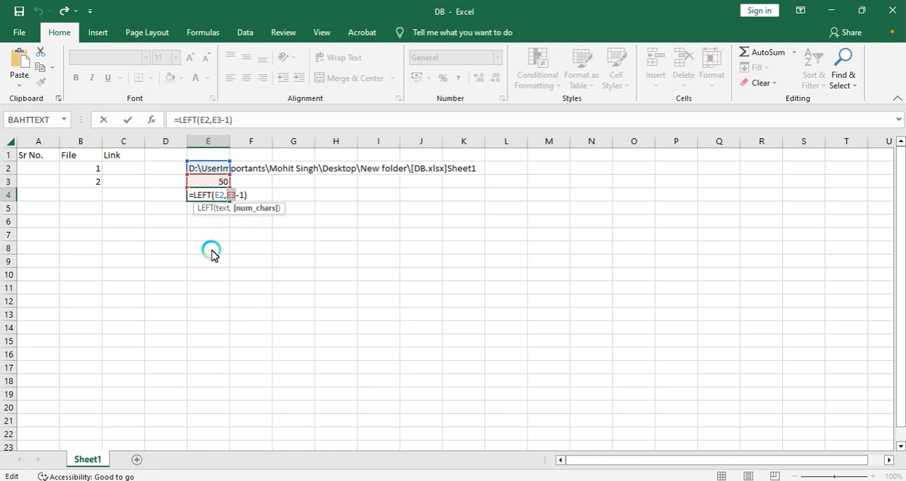
{"action": "key", "text": "BackSpace"}
{"action": "key", "text": "Delete"}
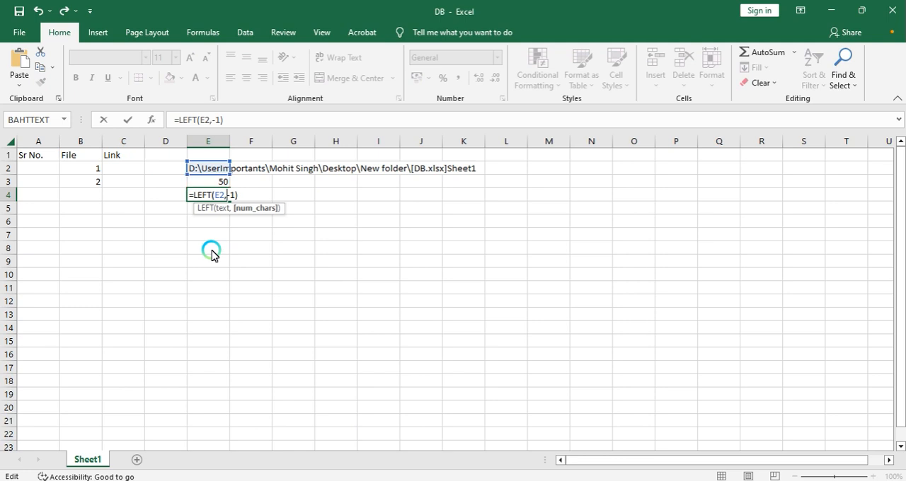
{"action": "type", "text": "FIND(\"[\",E2)"}
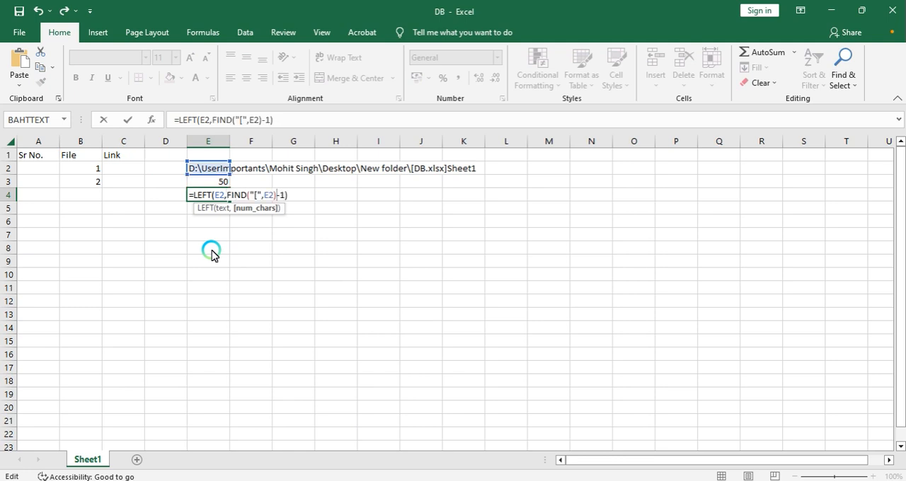
{"action": "key", "text": "Return"}
Step: Clear cell E3 and undo the deletion
{"action": "key", "text": "Up"}
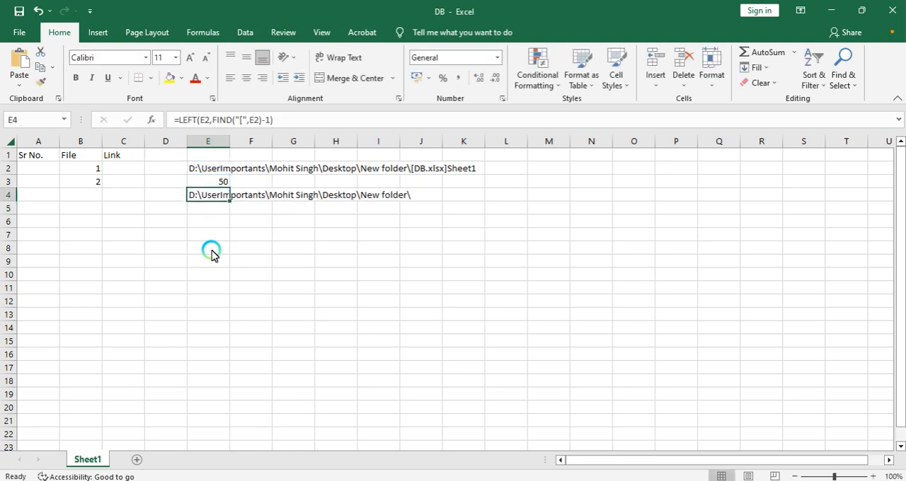
{"action": "key", "text": "F2"}
{"action": "key", "text": "Escape"}
{"action": "key", "text": "Up"}
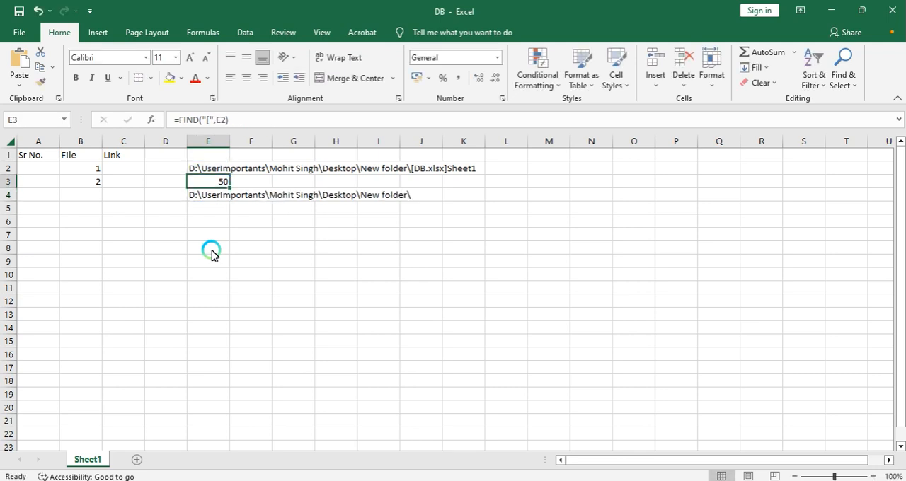
{"action": "key", "text": "Delete"}
{"action": "key", "text": "Down"}
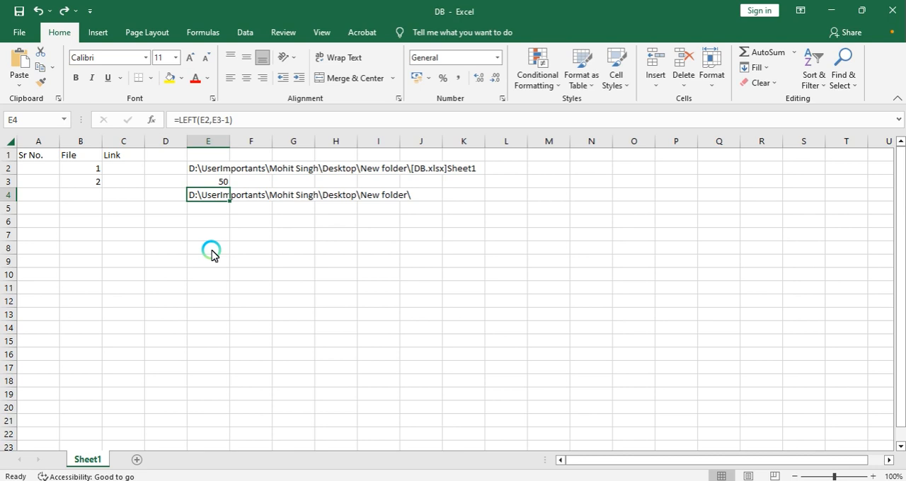
{"action": "key", "text": "Up"}
{"action": "key", "text": "Delete"}
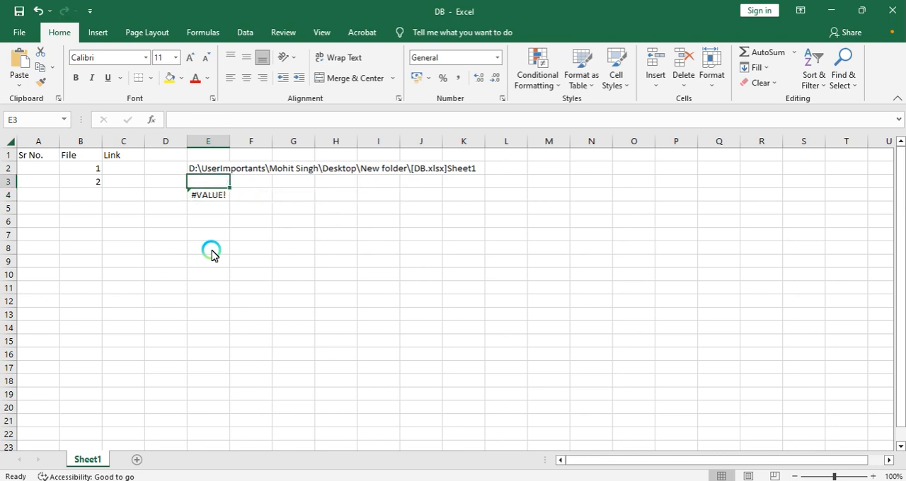
{"action": "key", "text": "ctrl+z"}
Step: Substitute E3 in E4's formula with FIND("[",E2), giving =LEFT(E2,FIND("[",E2)-1), then clear cell E3
{"action": "key", "text": "ctrl+c"}
{"action": "key", "text": "Down"}
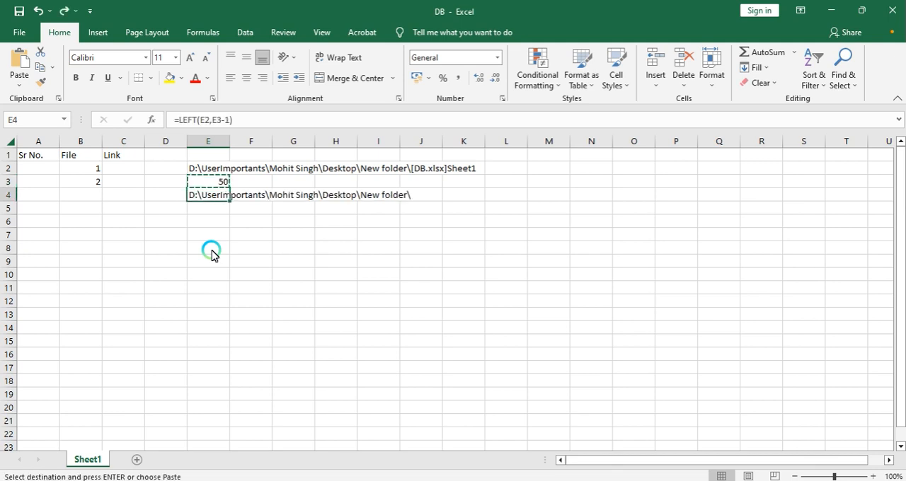
{"action": "key", "text": "Up"}
{"action": "key", "text": "F2"}
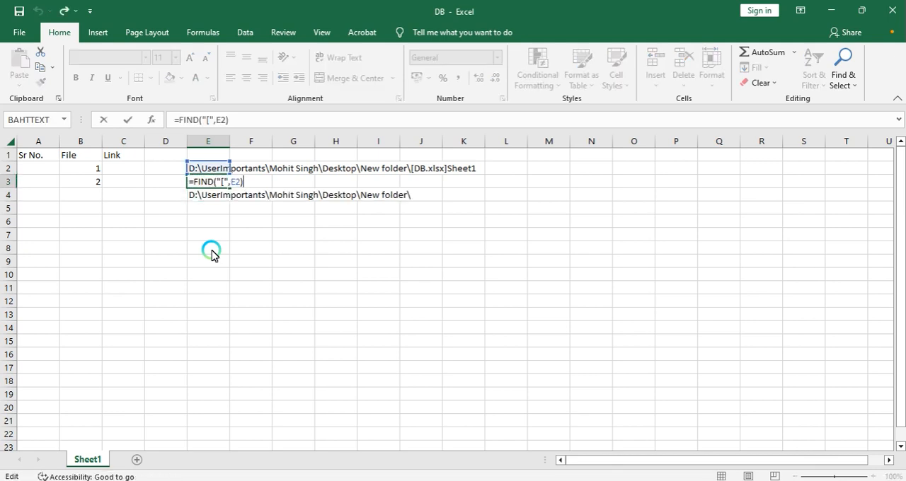
{"action": "key", "text": "shift+Home"}
{"action": "key", "text": "shift+Right"}
{"action": "key", "text": "ctrl+c"}
{"action": "key", "text": "Escape"}
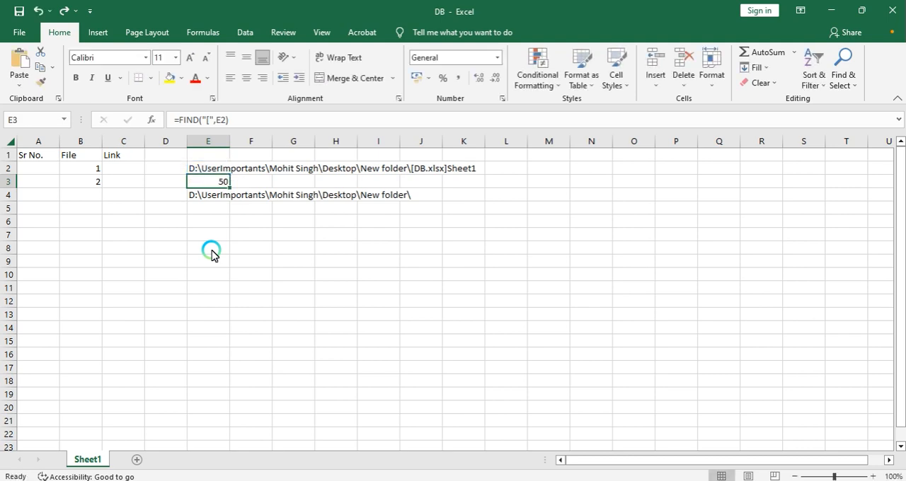
{"action": "key", "text": "Down"}
{"action": "key", "text": "F2"}
{"action": "key", "text": "Left"}
{"action": "key", "text": "Left"}
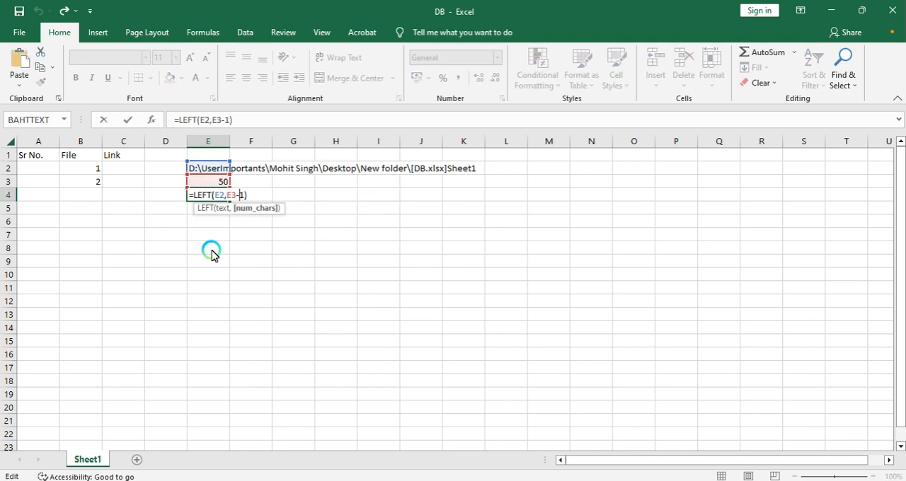
{"action": "key", "text": "Left"}
{"action": "key", "text": "shift+Left"}
{"action": "key", "text": "shift+Left"}
{"action": "key", "text": "ctrl+v"}
{"action": "key", "text": "ctrl+Return"}
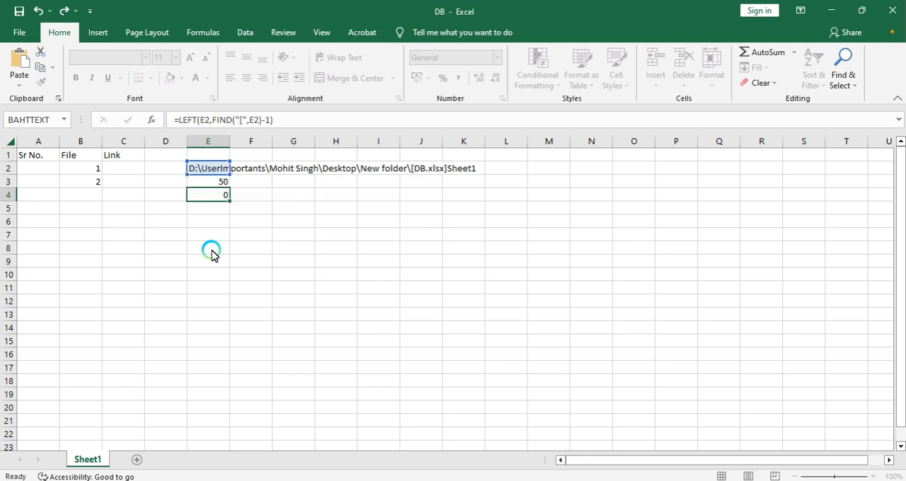
{"action": "key", "text": "Up"}
{"action": "key", "text": "Delete"}
Step: Replace both E2 references in E4's formula with CELL("filename")
{"action": "key", "text": "Up"}
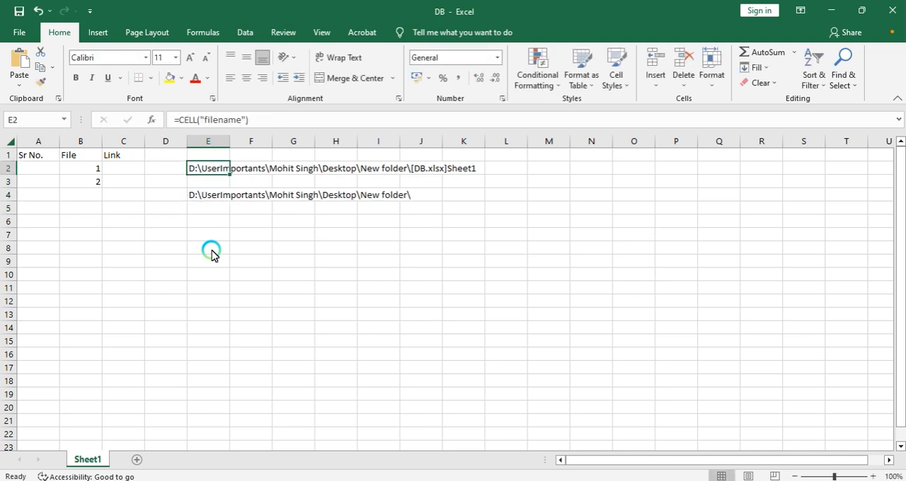
{"action": "key", "text": "F2"}
{"action": "key", "text": "shift+Home"}
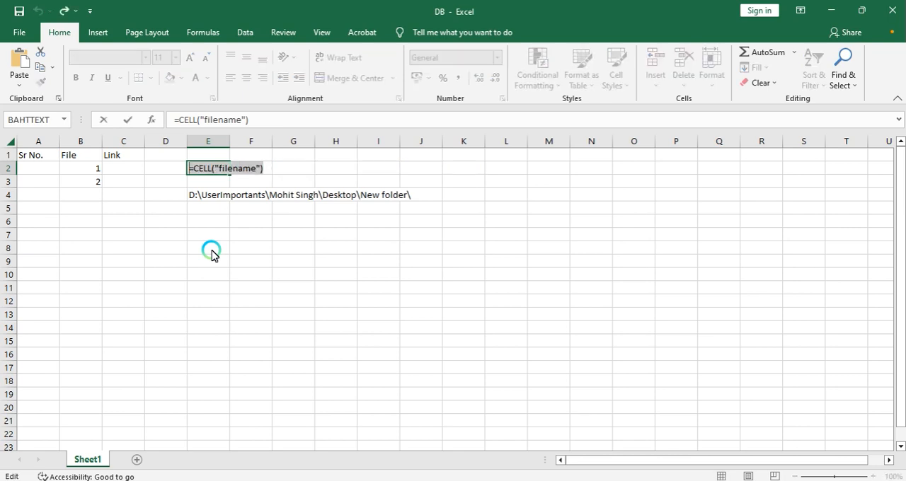
{"action": "key", "text": "shift+Right"}
{"action": "key", "text": "Return"}
{"action": "key", "text": "Down"}
{"action": "key", "text": "F2"}
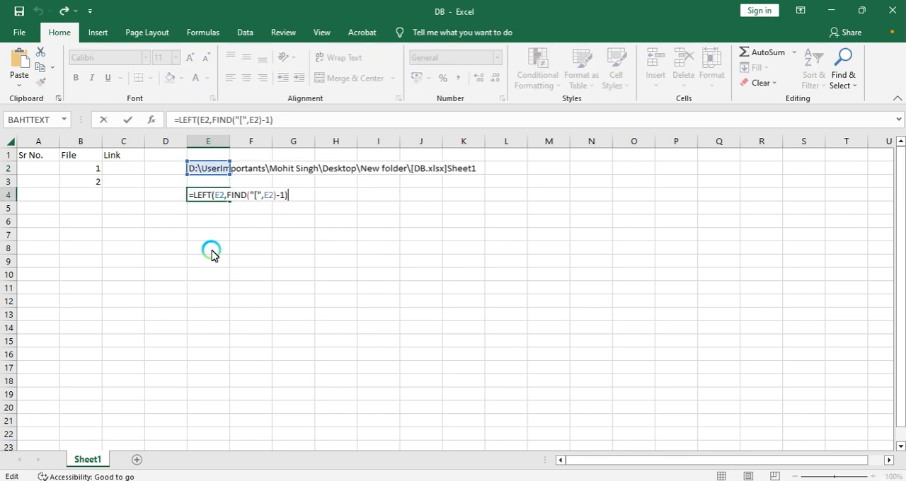
{"action": "key", "text": "Left"}
{"action": "key", "text": "Left"}
{"action": "key", "text": "Left"}
{"action": "key", "text": "Left"}
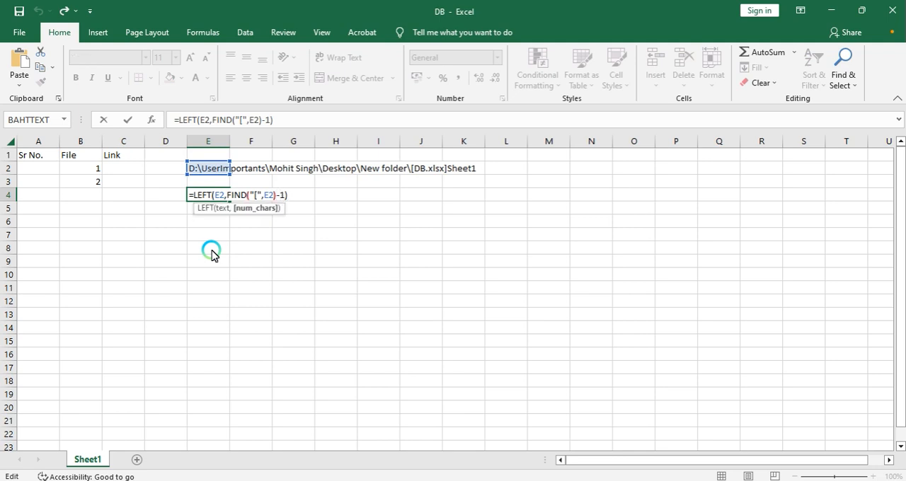
{"action": "left_click", "coordinate": [206, 172]}
{"action": "left_click", "coordinate": [205, 197]}
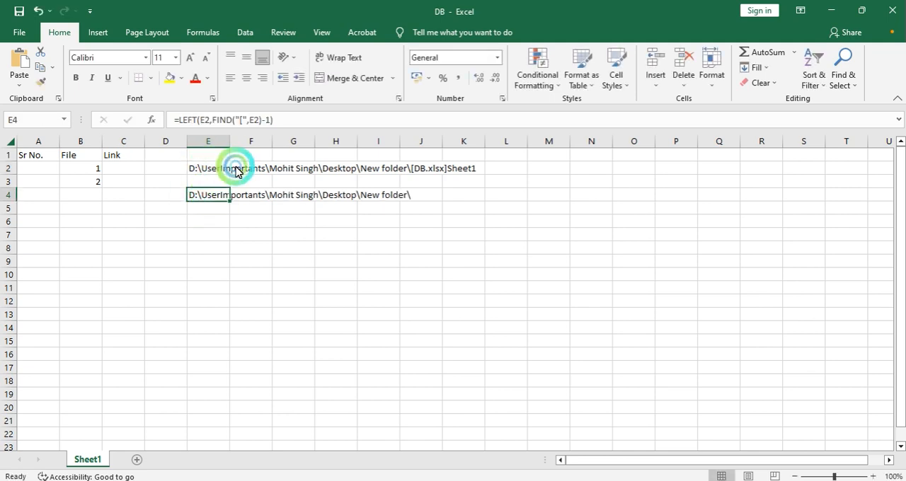
{"action": "left_click", "coordinate": [251, 119]}
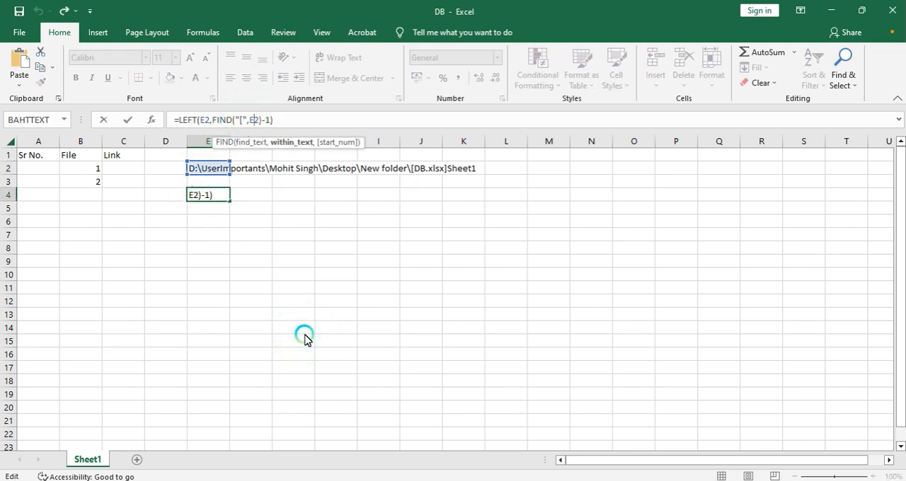
{"action": "key", "text": "Left"}
{"action": "key", "text": "shift+Right"}
{"action": "key", "text": "shift+Right"}
{"action": "type", "text": "CELL(\"filename\")"}
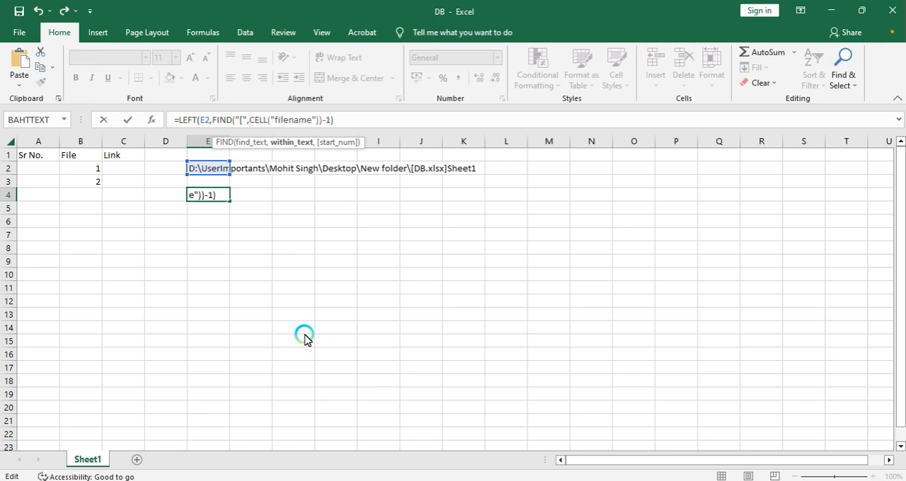
{"action": "left_click", "coordinate": [204, 122]}
{"action": "left_click", "coordinate": [213, 150]}
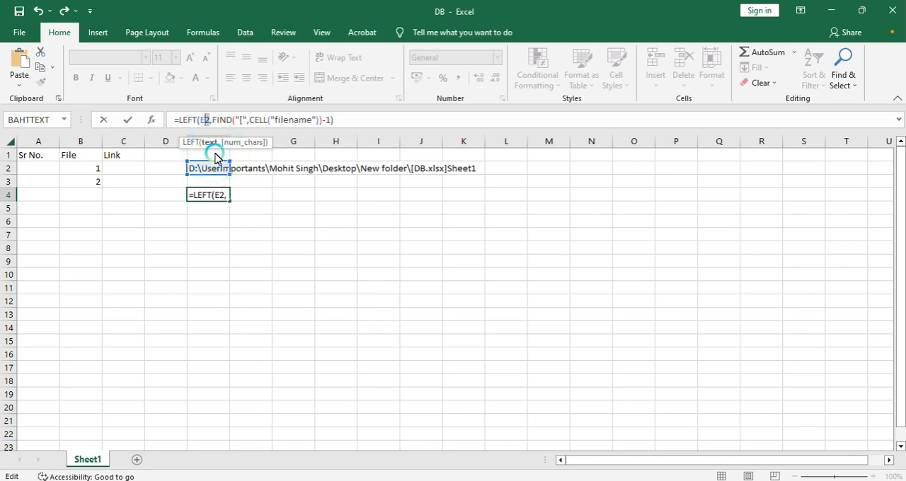
{"action": "key", "text": "ctrl+v"}
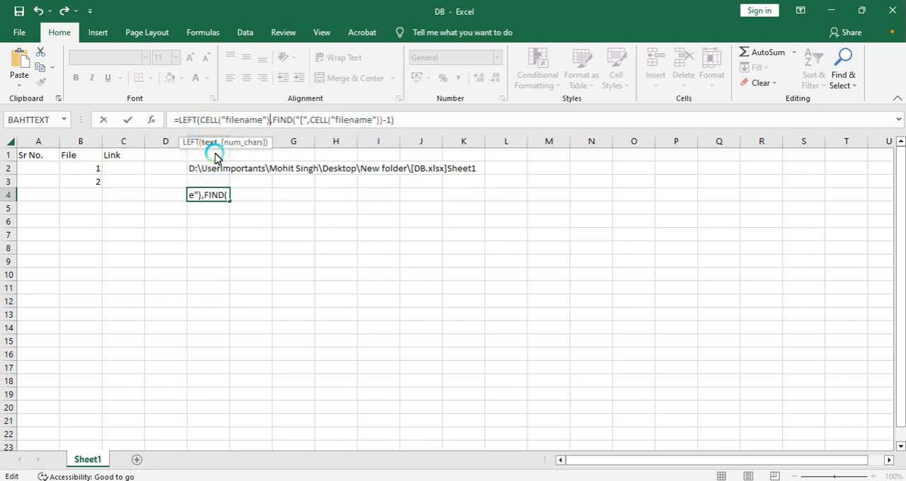
{"action": "key", "text": "Return"}
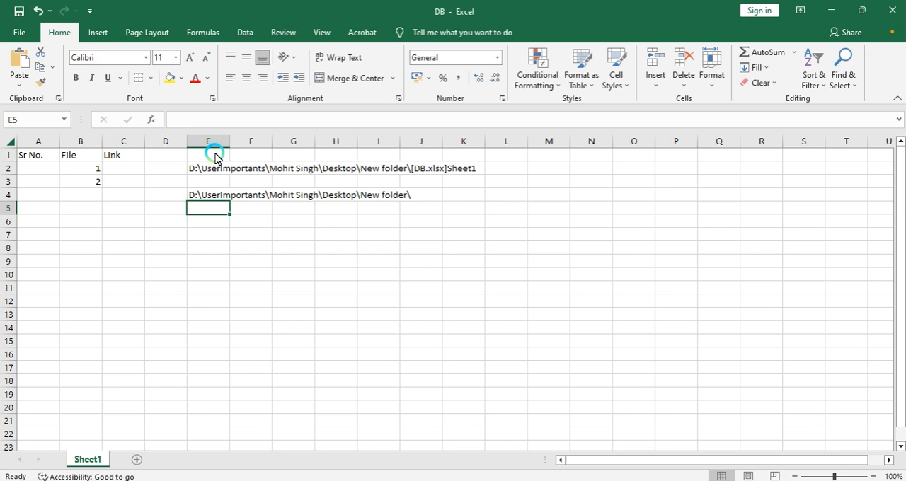
Step: Clear the CELL formula from cell E2
{"action": "key", "text": "Up"}
{"action": "key", "text": "Up"}
{"action": "key", "text": "Up"}
{"action": "key", "text": "Delete"}
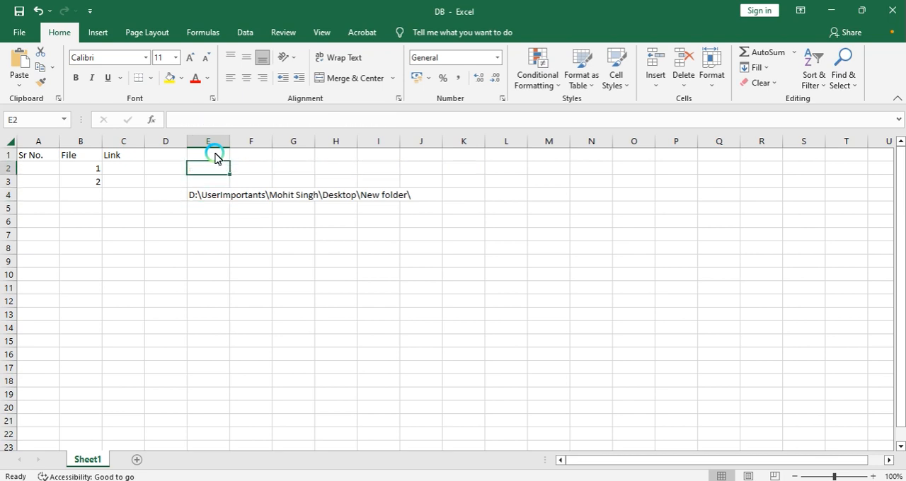
{"action": "key", "text": "Down"}
{"action": "key", "text": "Down"}
{"action": "key", "text": "Down"}
{"action": "key", "text": "Up"}
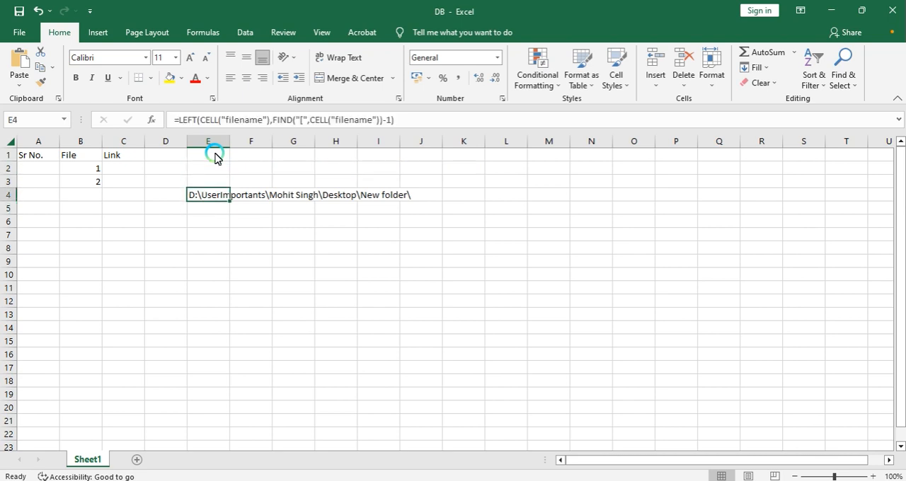
Step: Copy the combined folder-path formula from E4 and paste it into cells E8 and L8
{"action": "key", "text": "ctrl+c"}
{"action": "key", "text": "Down"}
{"action": "key", "text": "Down"}
{"action": "key", "text": "Down"}
{"action": "key", "text": "Down"}
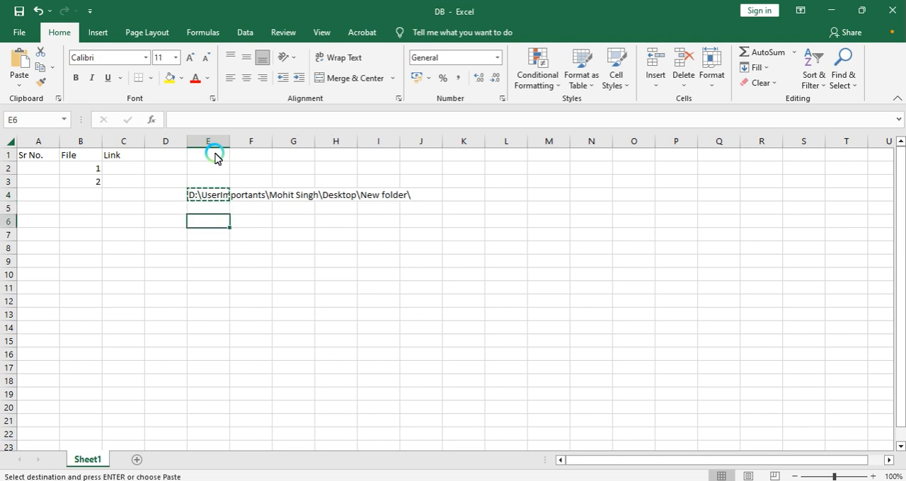
{"action": "key", "text": "ctrl+v"}
{"action": "key", "text": "Right"}
{"action": "key", "text": "Right"}
{"action": "key", "text": "Right"}
{"action": "key", "text": "Right"}
{"action": "key", "text": "Right"}
{"action": "key", "text": "Right"}
{"action": "key", "text": "Right"}
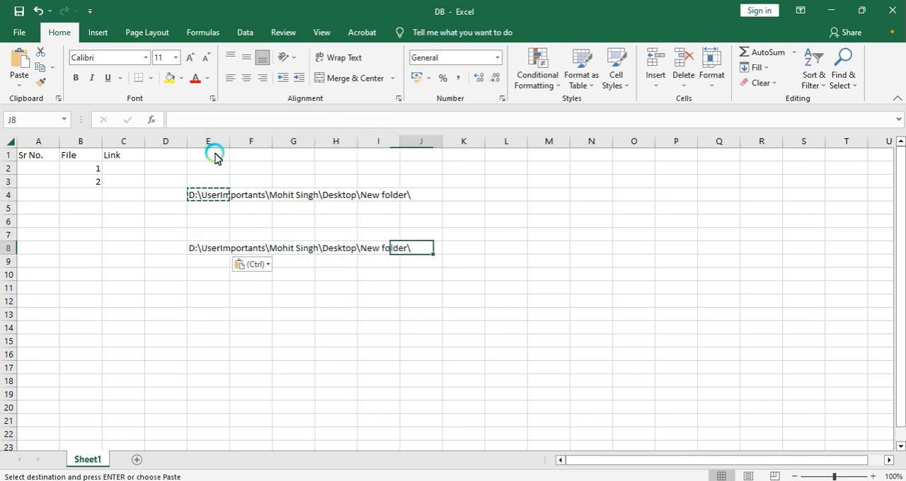
{"action": "key", "text": "ctrl+v"}
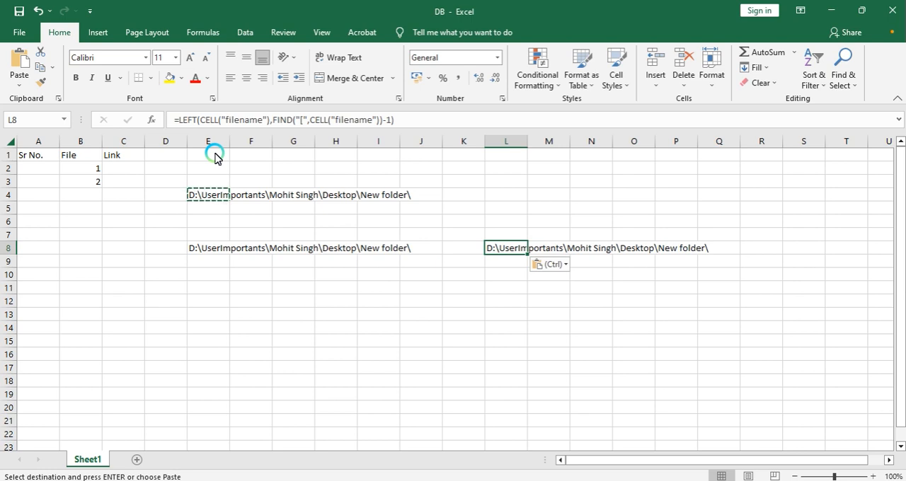
{"action": "key", "text": "Left"}
{"action": "key", "text": "Left"}
{"action": "key", "text": "Left"}
{"action": "key", "text": "Left"}
{"action": "key", "text": "Left"}
{"action": "key", "text": "Left"}
{"action": "key", "text": "Left"}
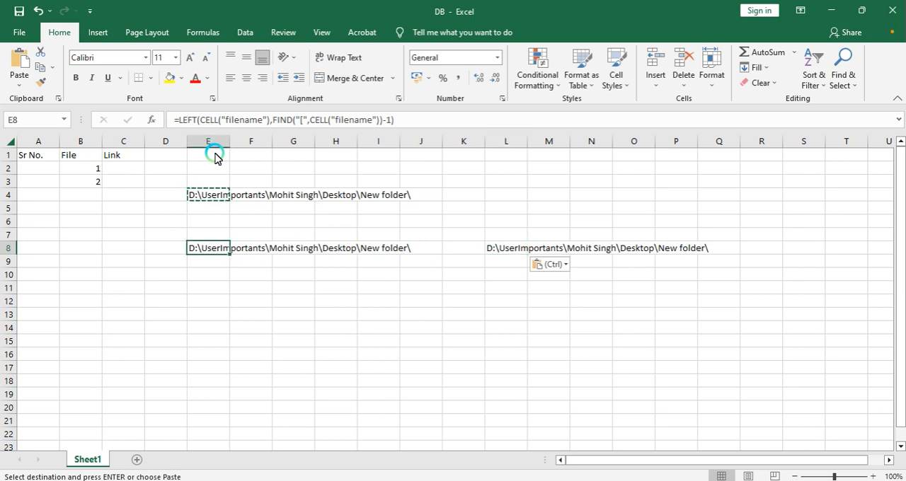
Step: Clear the pasted folder-path formulas from row 8
{"action": "key", "text": "shift+Right"}
{"action": "key", "text": "shift+Right"}
{"action": "key", "text": "shift+Right"}
{"action": "key", "text": "shift+Right"}
{"action": "key", "text": "shift+Right"}
{"action": "key", "text": "shift+Right"}
{"action": "key", "text": "shift+Right"}
{"action": "key", "text": "Delete"}
{"action": "key", "text": "Up"}
{"action": "key", "text": "Up"}
{"action": "key", "text": "Up"}
{"action": "key", "text": "Up"}
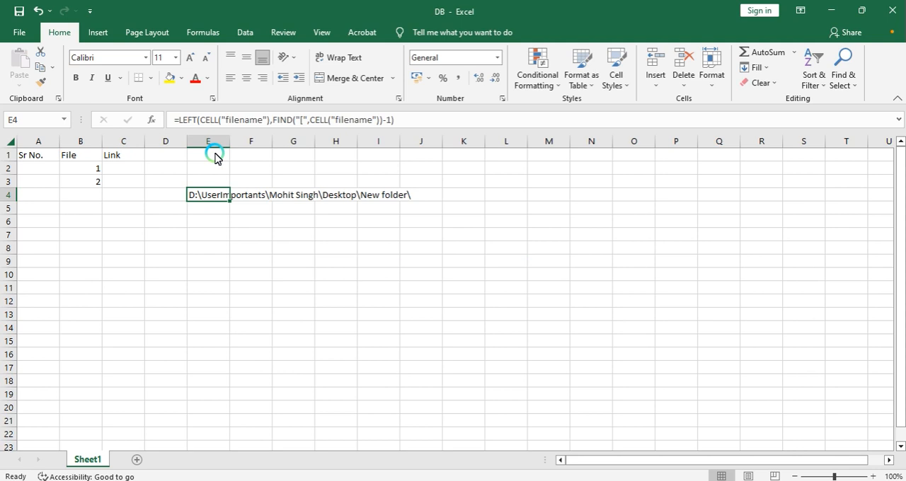
{"action": "key", "text": "F2"}
{"action": "key", "text": "shift+Home"}
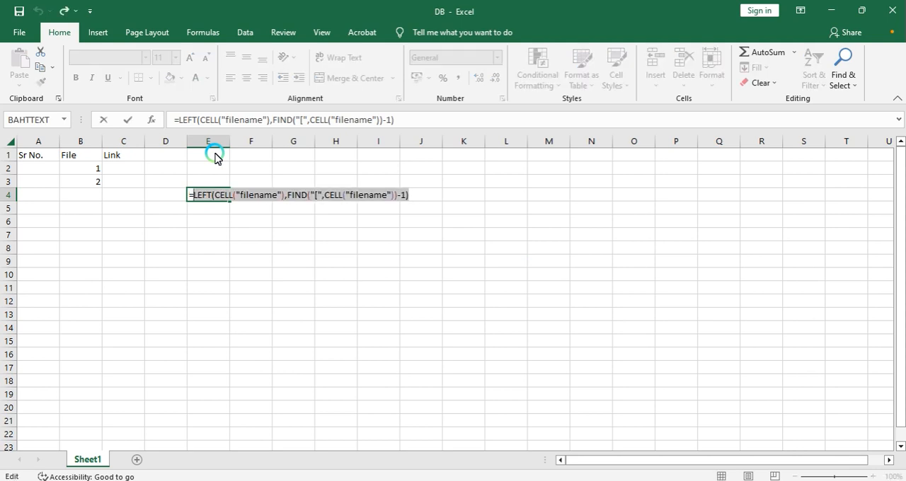
{"action": "key", "text": "ctrl+c"}
{"action": "key", "text": "Escape"}
{"action": "key", "text": "Left"}
{"action": "key", "text": "Left"}
{"action": "key", "text": "Up"}
{"action": "key", "text": "Up"}
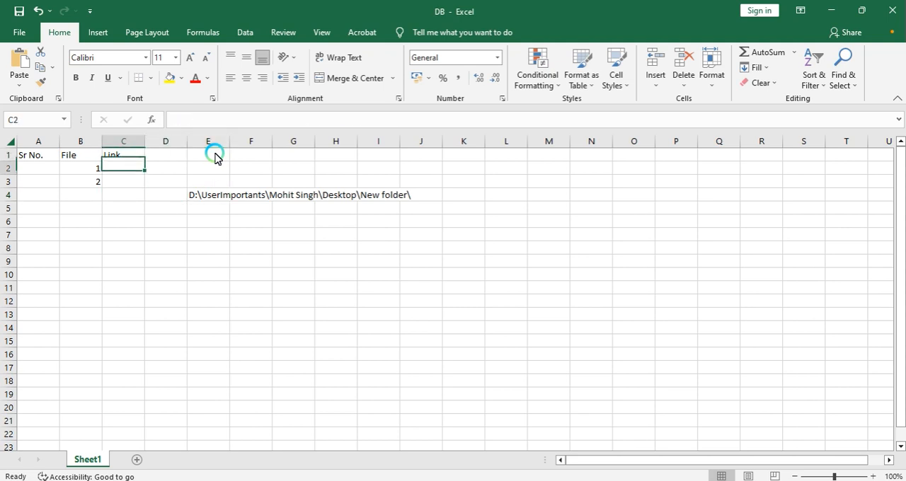
{"action": "key", "text": "Right"}
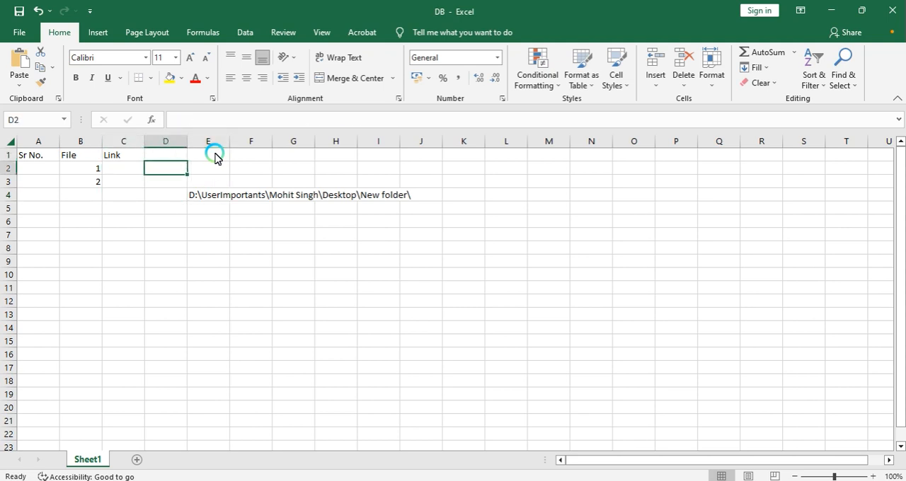
{"action": "key", "text": "ctrl+v"}
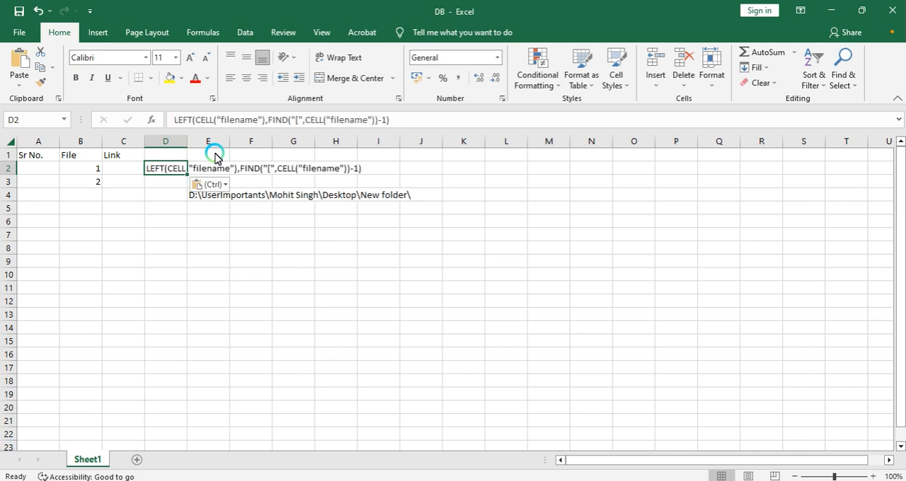
{"action": "key", "text": "Delete"}
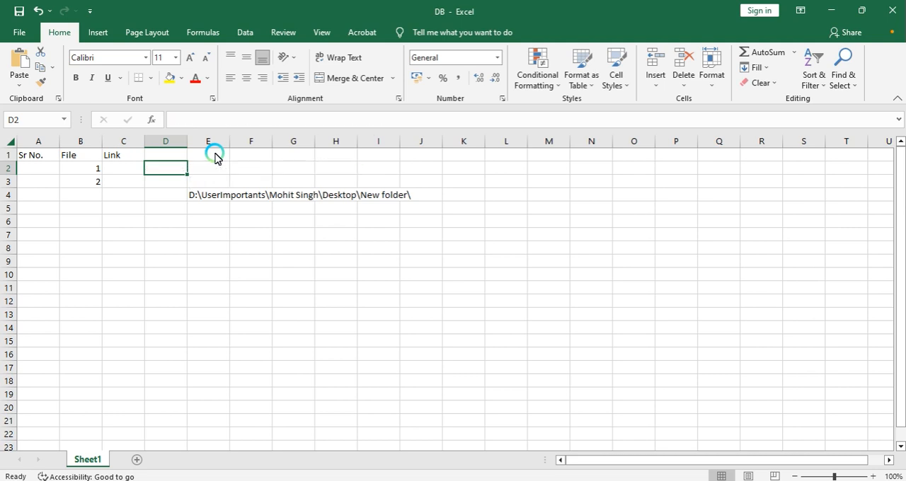
Step: Enter =CONCAT(E4,B2,".txt") in cell E5 to build the full path of file 1, declining the typo correction
{"action": "key", "text": "Down"}
{"action": "key", "text": "Down"}
{"action": "key", "text": "Right"}
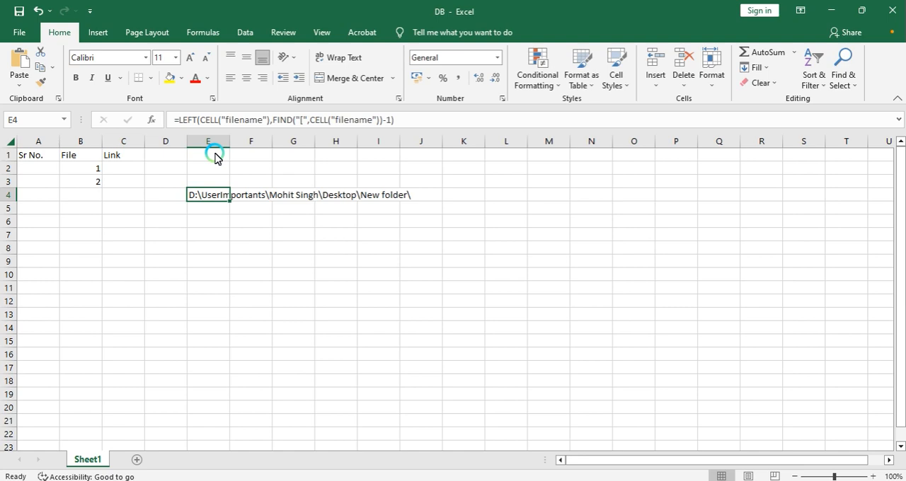
{"action": "key", "text": "Down"}
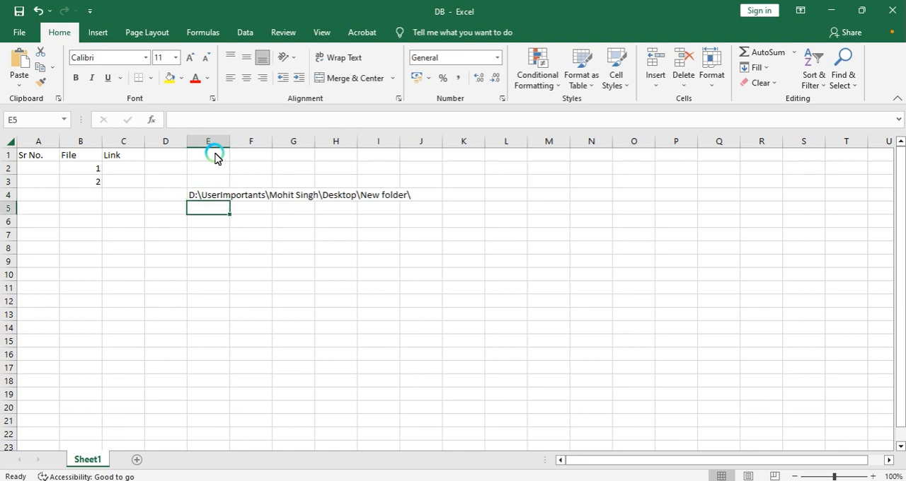
{"action": "type", "text": "="}
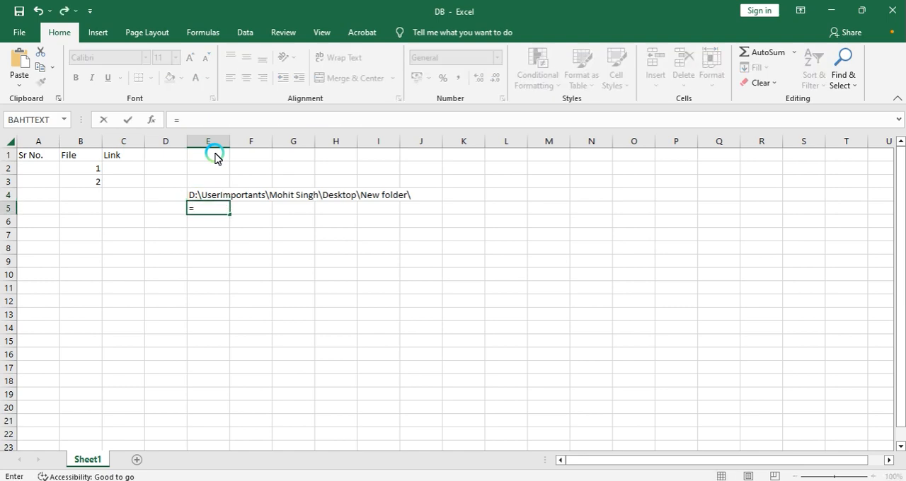
{"action": "type", "text": "con"}
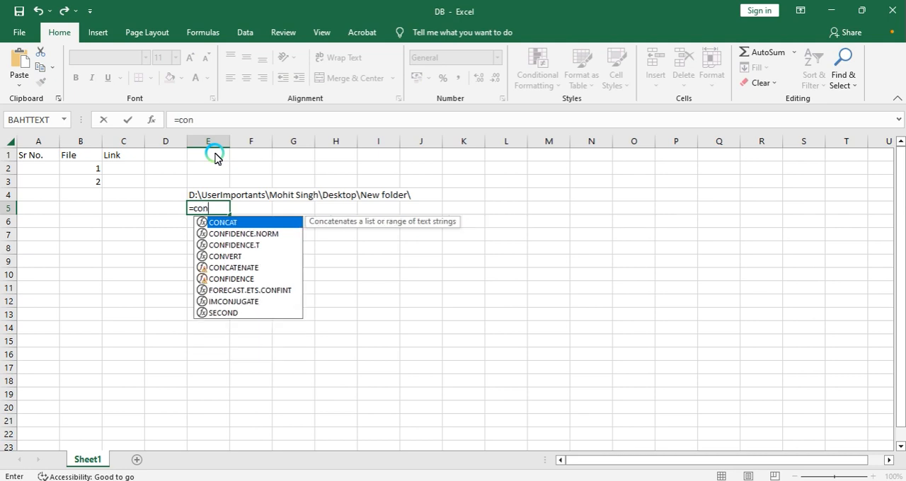
{"action": "key", "text": "Tab"}
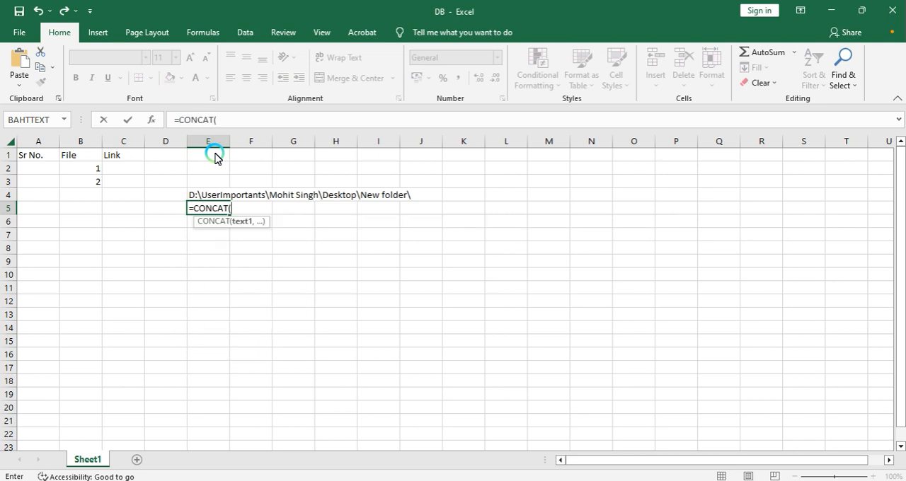
{"action": "key", "text": "Up"}
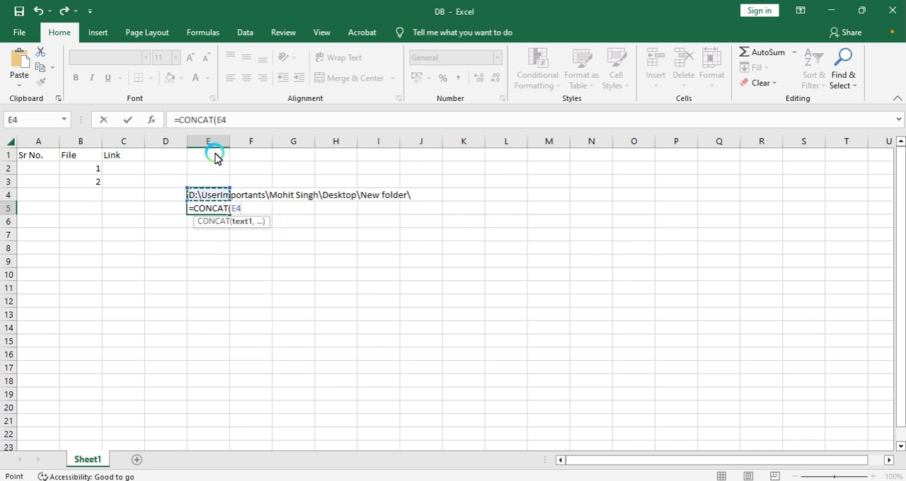
{"action": "type", "text": ","}
{"action": "key", "text": "Left"}
{"action": "key", "text": "Left"}
{"action": "key", "text": "Left"}
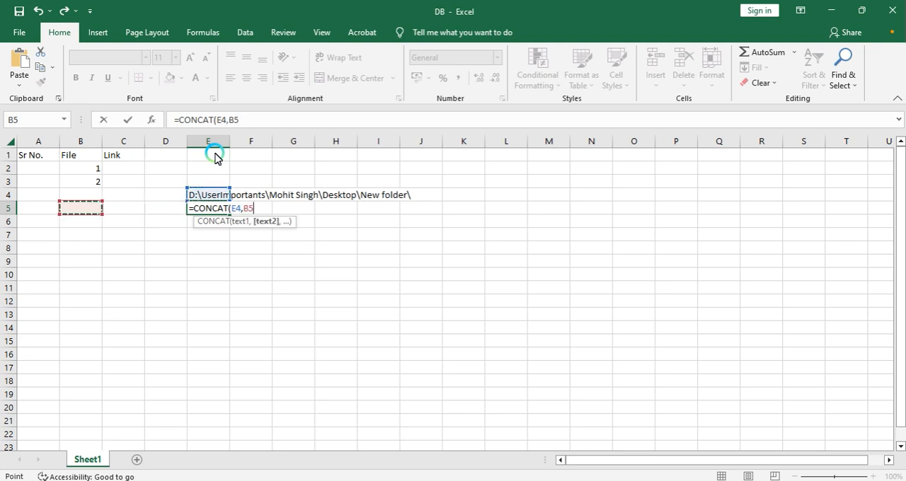
{"action": "key", "text": "Up"}
{"action": "key", "text": "Up"}
{"action": "key", "text": "Up"}
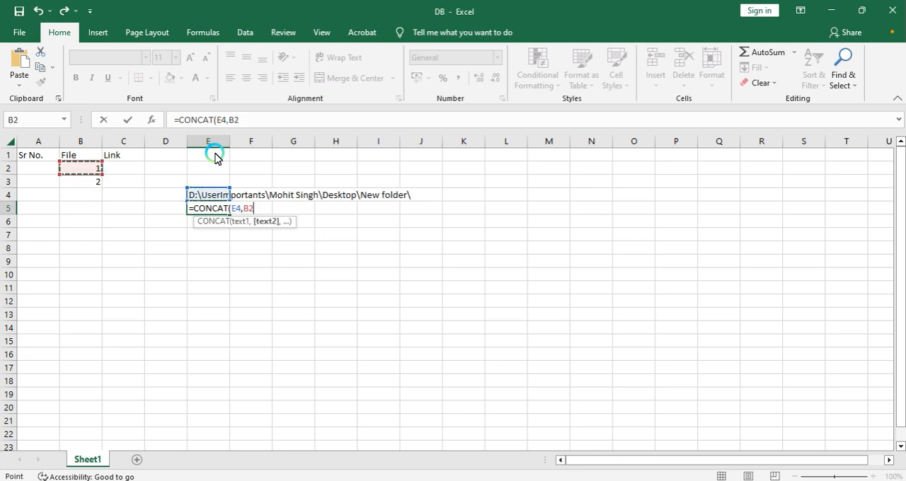
{"action": "type", "text": ",\""}
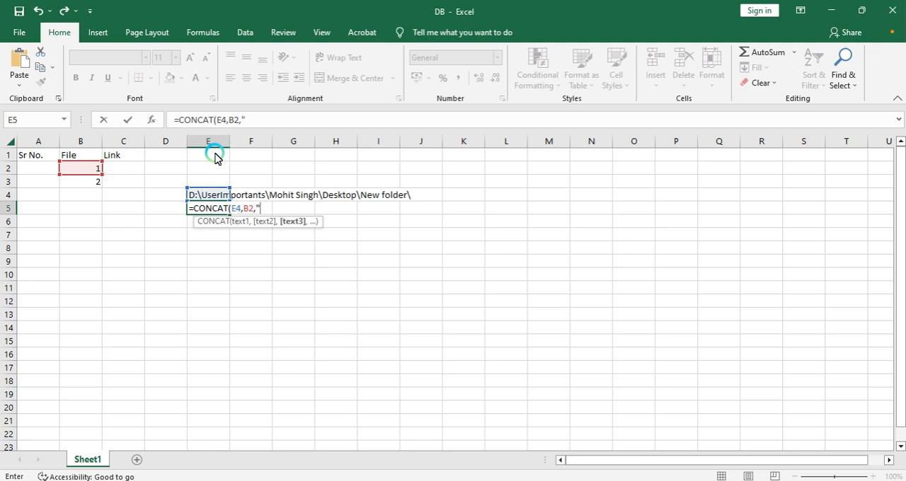
{"action": "type", "text": ".txt"}
{"action": "key", "text": "Return"}
{"action": "key", "text": "Tab"}
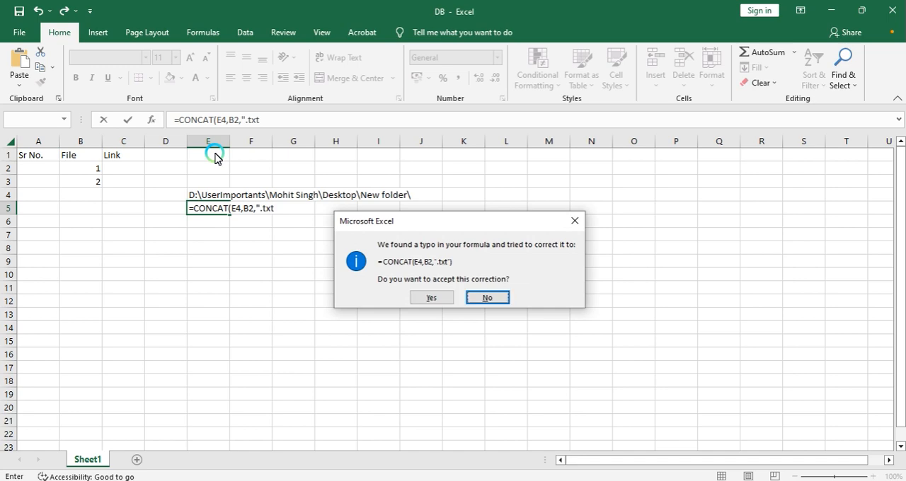
{"action": "key", "text": "Return"}
{"action": "key", "text": "Return"}
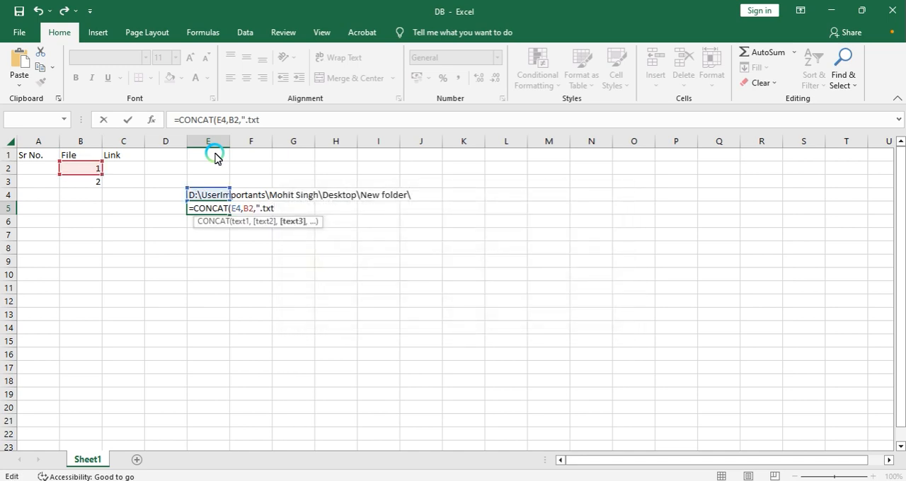
{"action": "type", "text": "\")"}
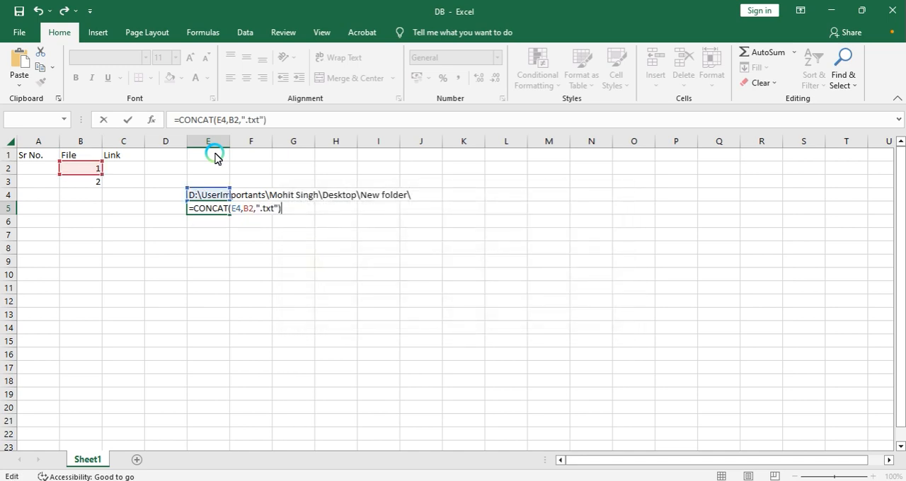
{"action": "key", "text": "Return"}
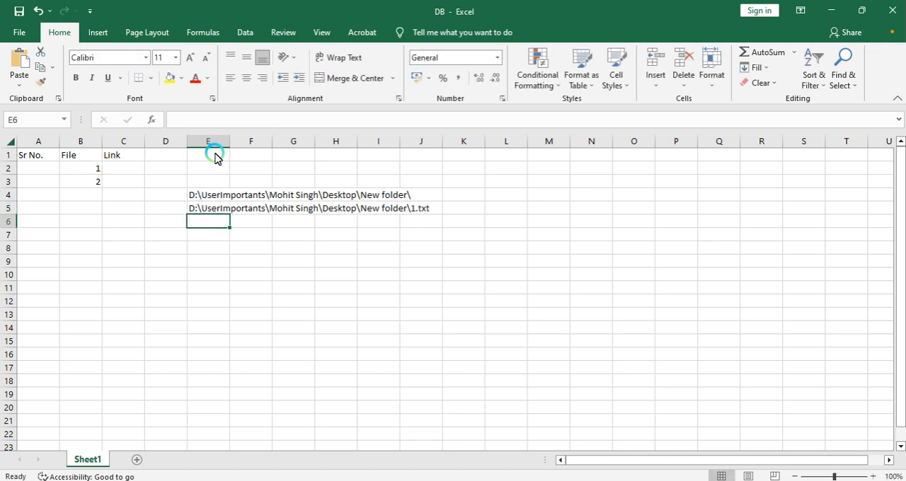
Step: Enter =E4&B2&".txt" in cell E7 as an ampersand alternative to the CONCAT formula
{"action": "key", "text": "Up"}
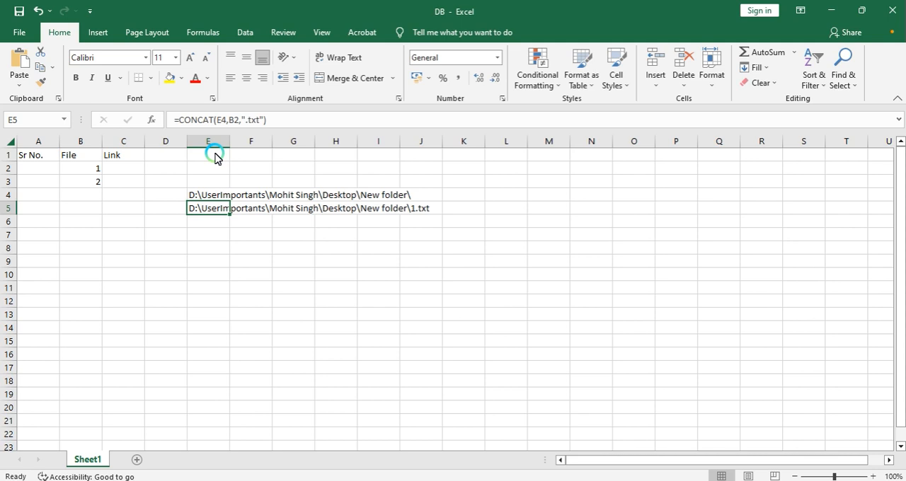
{"action": "key", "text": "Down"}
{"action": "key", "text": "Down"}
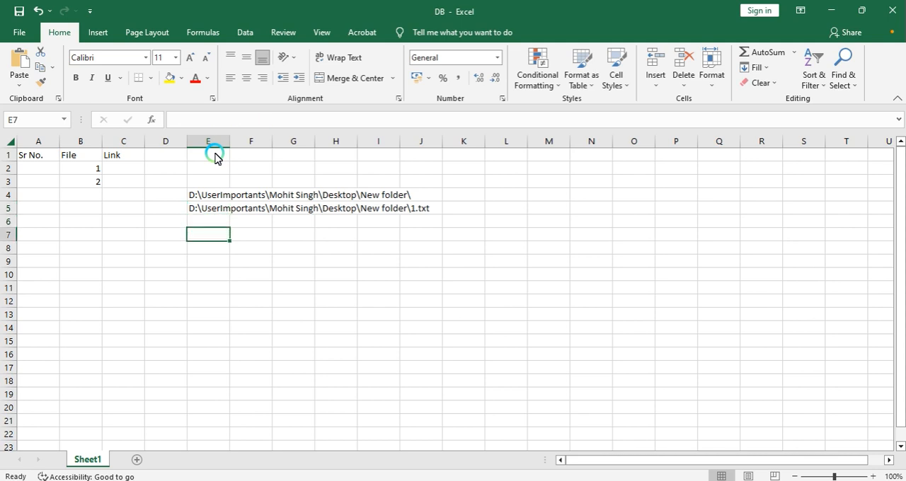
{"action": "type", "text": "="}
{"action": "key", "text": "Up"}
{"action": "key", "text": "Up"}
{"action": "key", "text": "Up"}
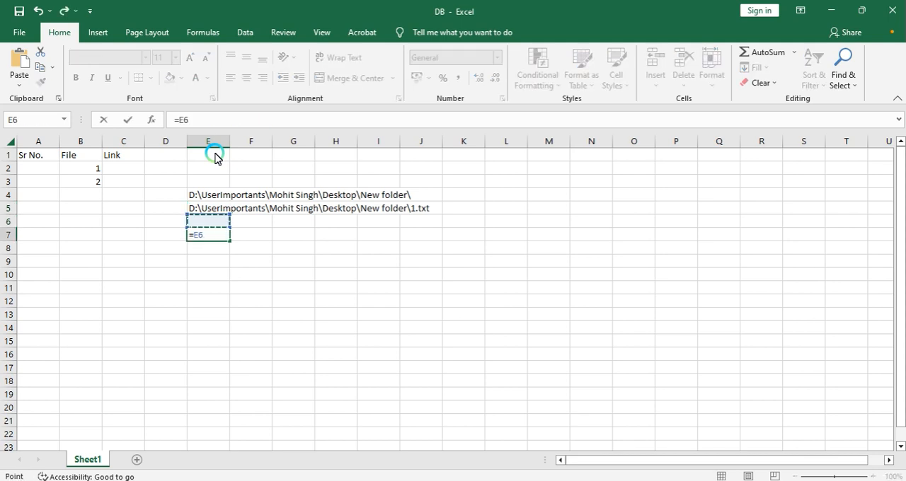
{"action": "type", "text": "&"}
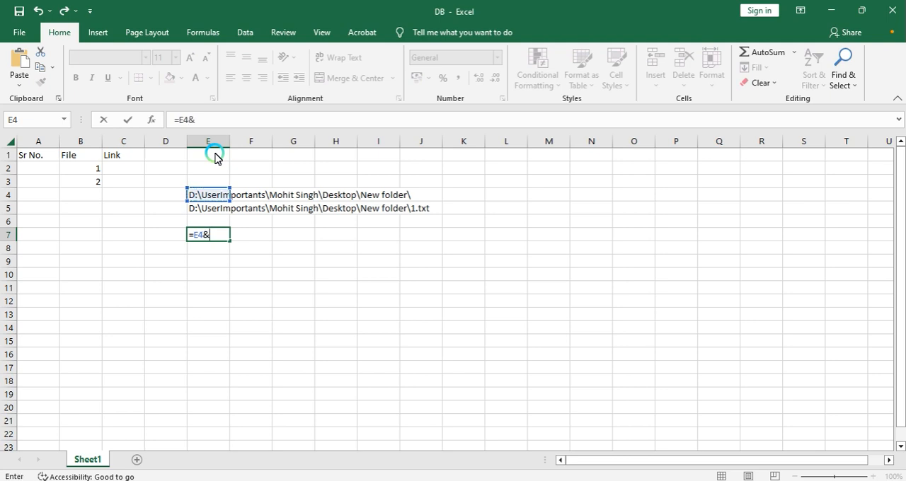
{"action": "key", "text": "Left"}
{"action": "key", "text": "Left"}
{"action": "key", "text": "Left"}
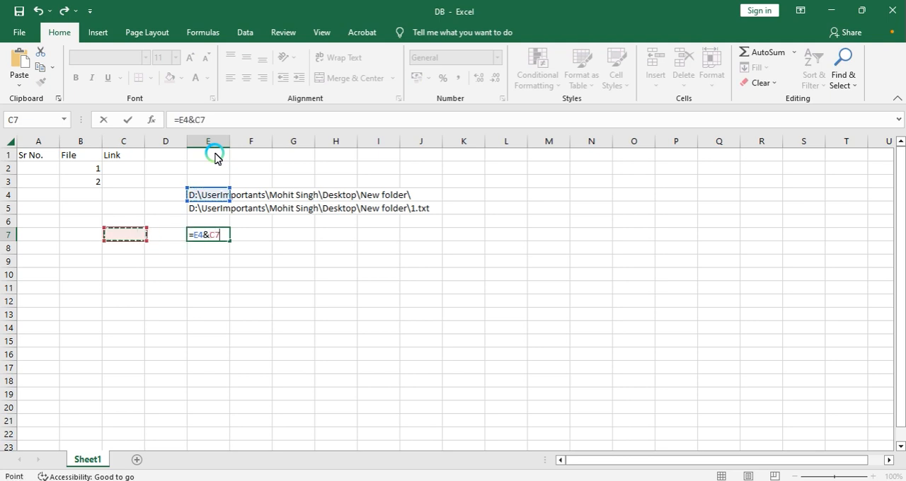
{"action": "key", "text": "Up"}
{"action": "key", "text": "Up"}
{"action": "key", "text": "Up"}
{"action": "key", "text": "Up"}
{"action": "key", "text": "Up"}
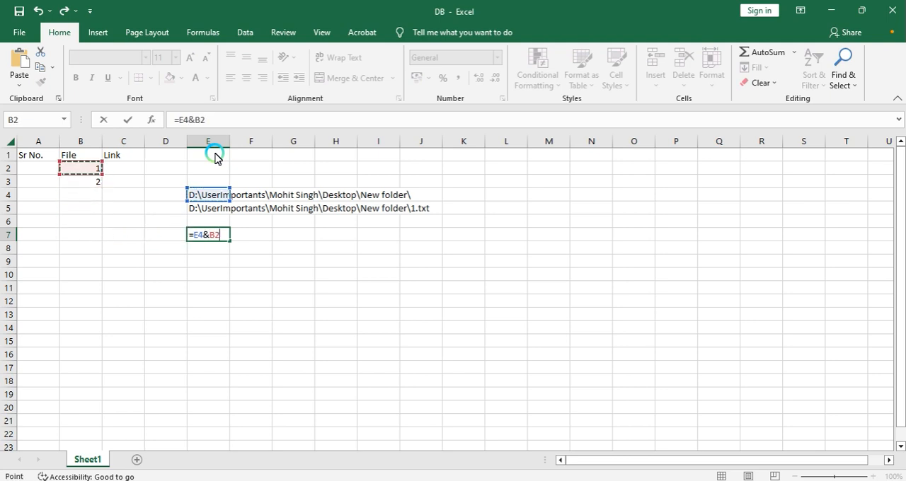
{"action": "type", "text": "&\".txt\""}
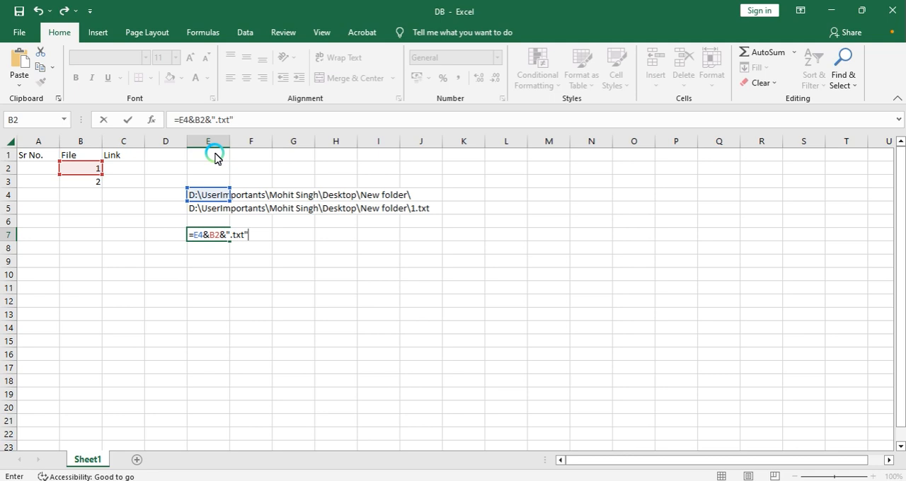
{"action": "key", "text": "Return"}
Step: Compare the CONCAT formula in E5 with the ampersand formula in E7
{"action": "key", "text": "Up"}
{"action": "key", "text": "Up"}
{"action": "key", "text": "Up"}
{"action": "key", "text": "Down"}
{"action": "key", "text": "Down"}
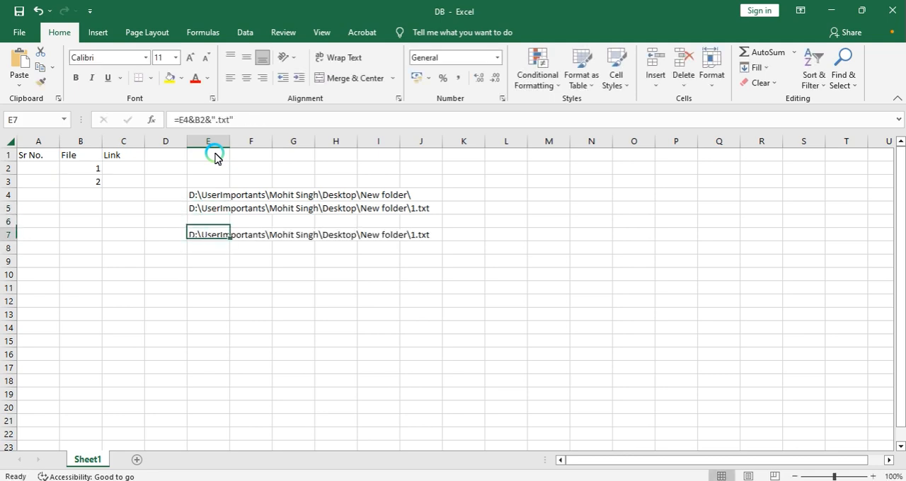
{"action": "key", "text": "Up"}
{"action": "key", "text": "Up"}
{"action": "key", "text": "Down"}
{"action": "key", "text": "Up"}
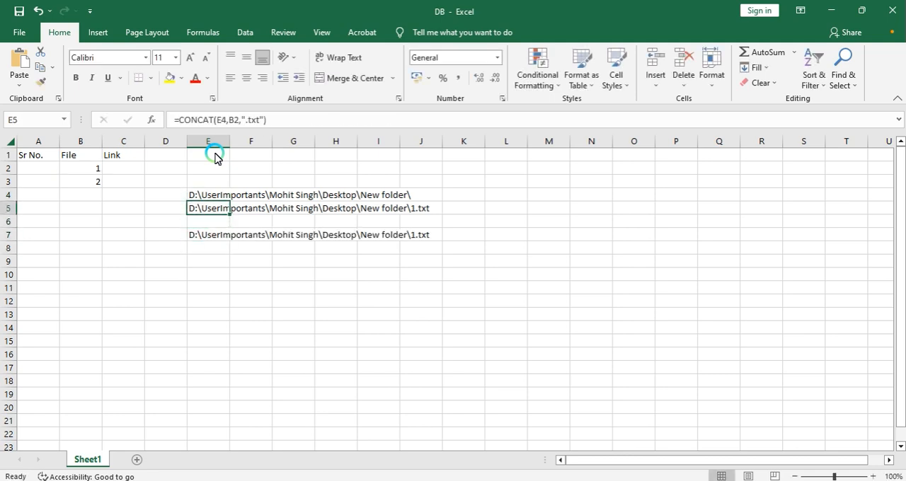
{"action": "key", "text": "Down"}
{"action": "key", "text": "Down"}
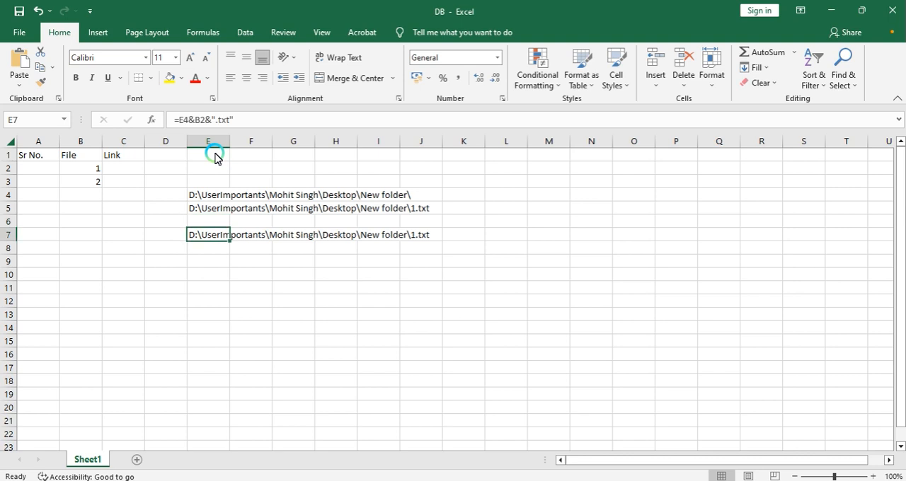
{"action": "key", "text": "Up"}
{"action": "key", "text": "Up"}
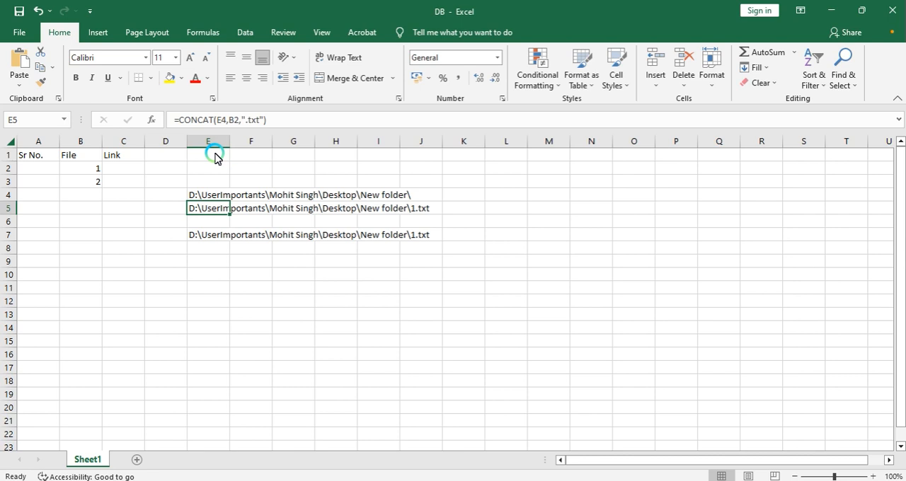
{"action": "key", "text": "Down"}
{"action": "key", "text": "Down"}
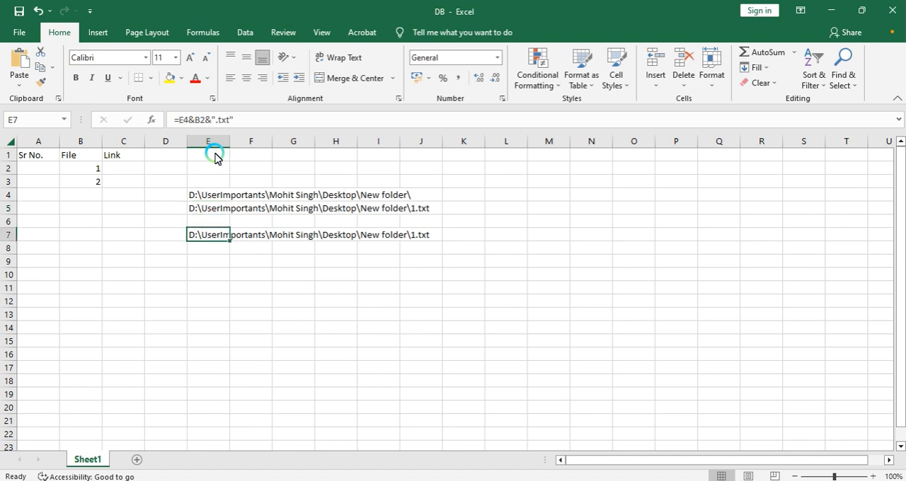
{"action": "key", "text": "Up"}
{"action": "key", "text": "Up"}
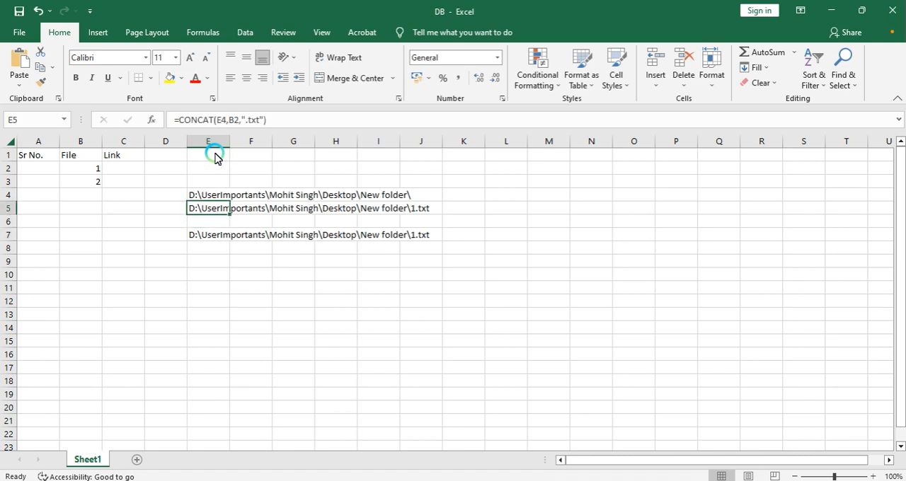
Step: Inspect the arguments of E5's CONCAT formula in edit mode, leaving it unchanged
{"action": "key", "text": "F2"}
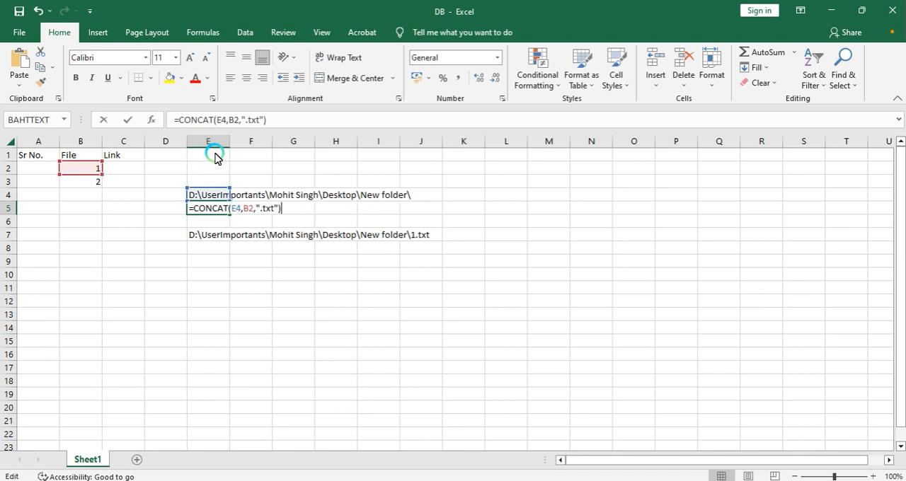
{"action": "key", "text": "shift+Left"}
{"action": "key", "text": "shift+Left"}
{"action": "key", "text": "shift+Left"}
{"action": "key", "text": "shift+Left"}
{"action": "key", "text": "shift+Left"}
{"action": "key", "text": "shift+Left"}
{"action": "key", "text": "shift+Left"}
{"action": "key", "text": "shift+Left"}
{"action": "key", "text": "shift+Left"}
{"action": "key", "text": "shift+Left"}
{"action": "key", "text": "shift+Left"}
{"action": "key", "text": "shift+Left"}
{"action": "key", "text": "shift+Left"}
{"action": "key", "text": "shift+Left"}
{"action": "key", "text": "shift+Left"}
{"action": "key", "text": "shift+Left"}
{"action": "key", "text": "shift+Left"}
{"action": "key", "text": "shift+Left"}
{"action": "key", "text": "shift+Left"}
{"action": "key", "text": "shift+Left"}
{"action": "key", "text": "shift+Left"}
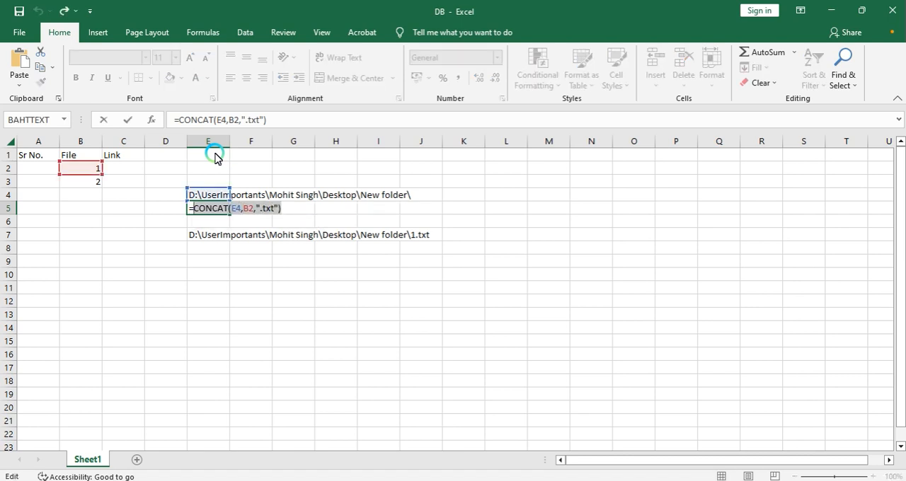
{"action": "key", "text": "Escape"}
{"action": "key", "text": "Up"}
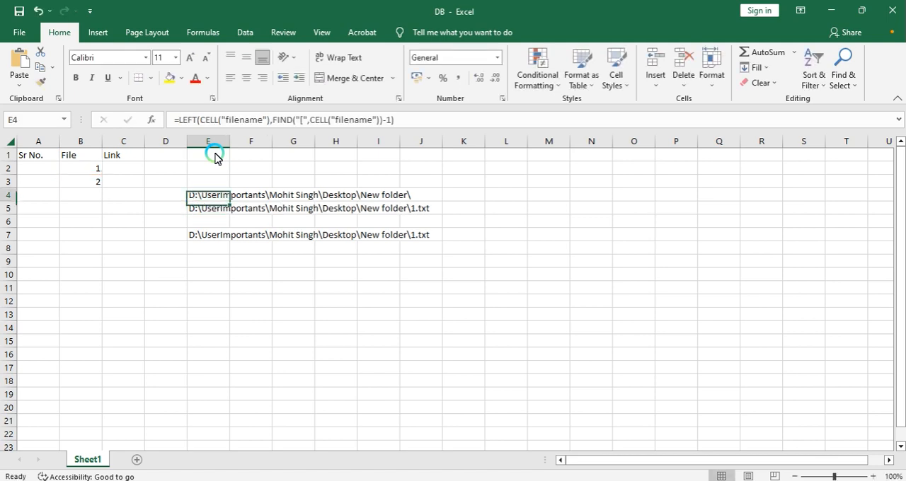
Step: Copy E4's folder-path formula text without its leading equals sign
{"action": "key", "text": "Down"}
{"action": "key", "text": "Up"}
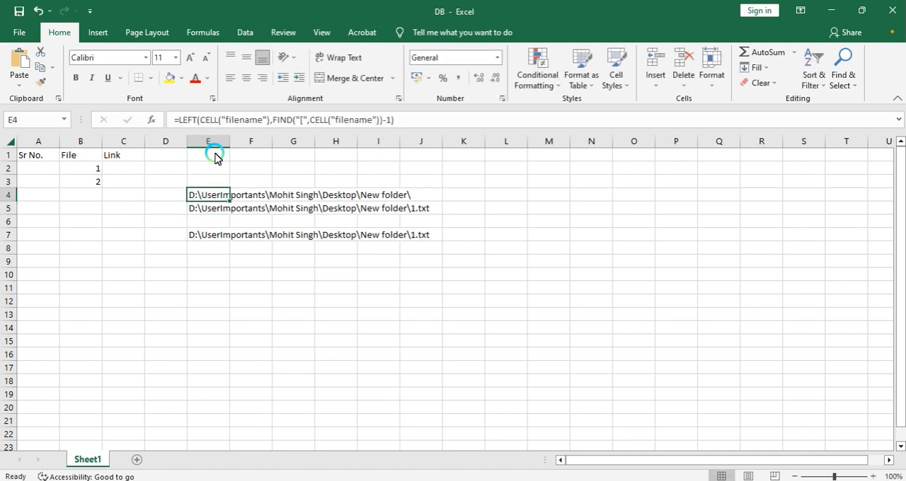
{"action": "key", "text": "F2"}
{"action": "key", "text": "shift+Home"}
{"action": "key", "text": "shift+Right"}
{"action": "key", "text": "ctrl+c"}
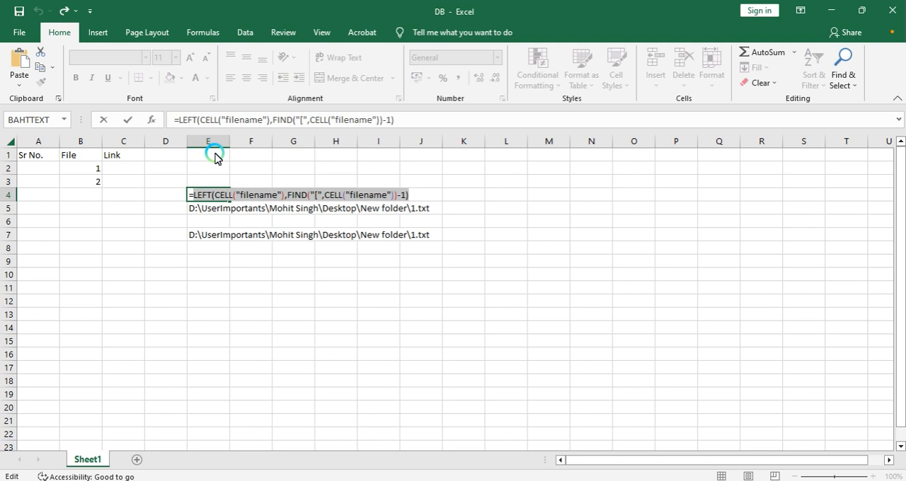
{"action": "key", "text": "Escape"}
Step: Replace the E4 reference in E5's CONCAT formula with the copied LEFT(CELL("filename")…) expression
{"action": "key", "text": "Down"}
{"action": "key", "text": "F2"}
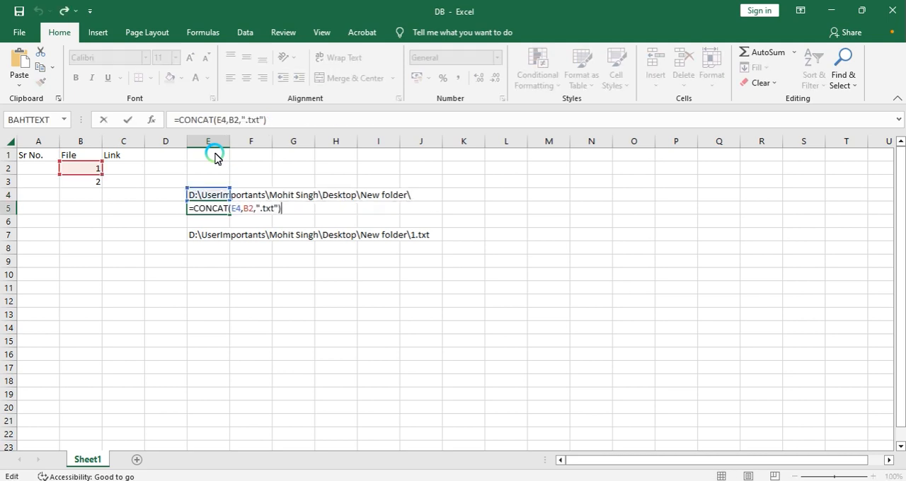
{"action": "key", "text": "Left"}
{"action": "key", "text": "Left"}
{"action": "key", "text": "Left"}
{"action": "key", "text": "Left"}
{"action": "key", "text": "Left"}
{"action": "key", "text": "Left"}
{"action": "key", "text": "Left"}
{"action": "key", "text": "Left"}
{"action": "key", "text": "Left"}
{"action": "key", "text": "Left"}
{"action": "key", "text": "Left"}
{"action": "key", "text": "Left"}
{"action": "key", "text": "Left"}
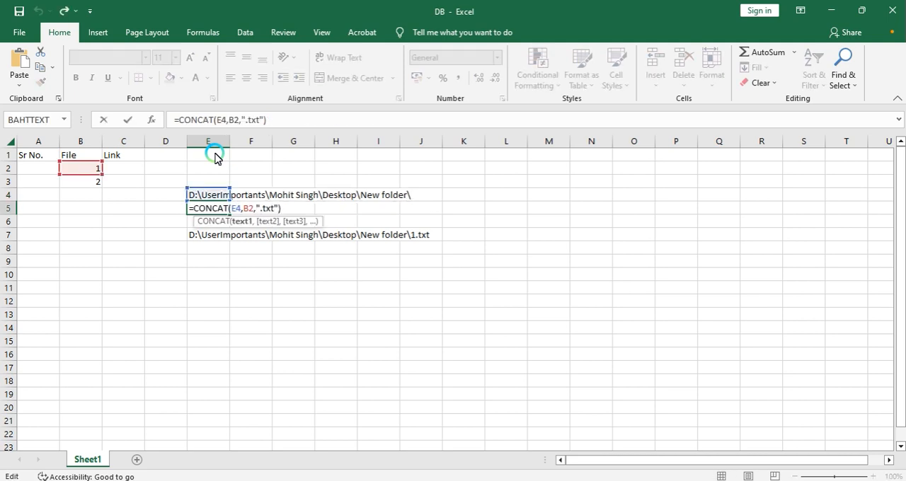
{"action": "key", "text": "shift+Right"}
{"action": "key", "text": "shift+Right"}
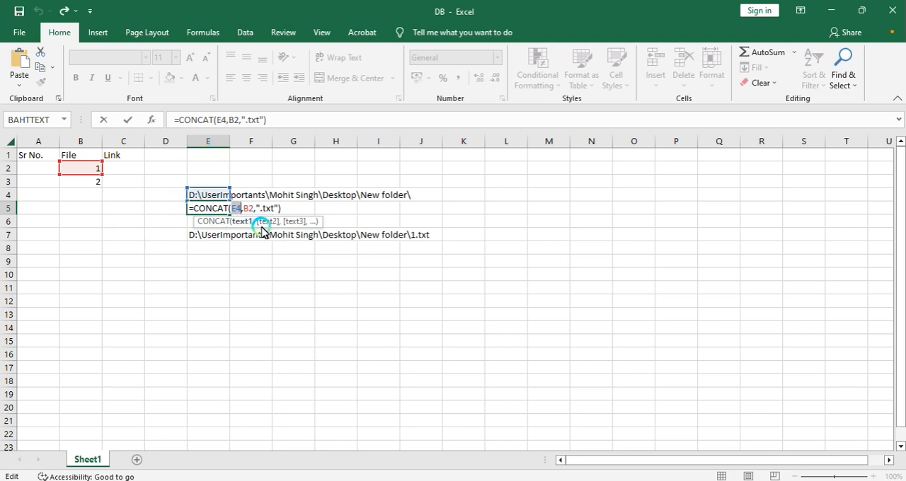
{"action": "key", "text": "Delete"}
{"action": "key", "text": "ctrl+v"}
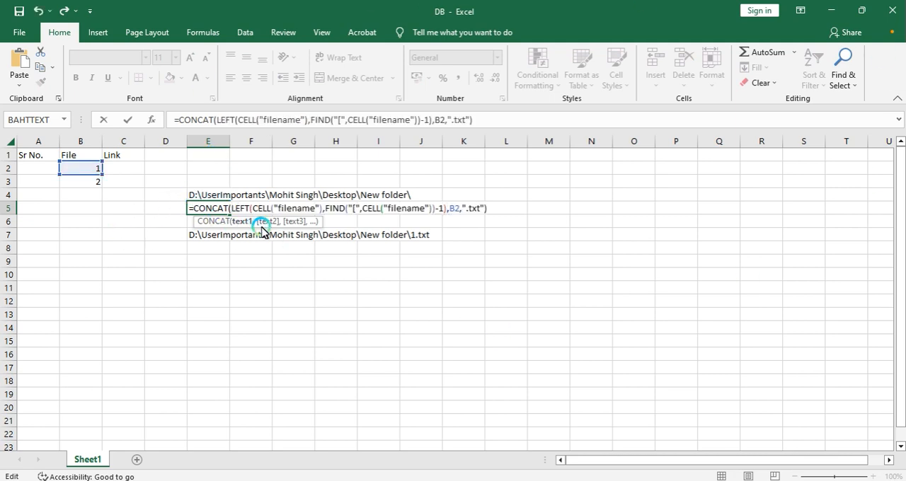
{"action": "key", "text": "Return"}
{"action": "key", "text": "Up"}
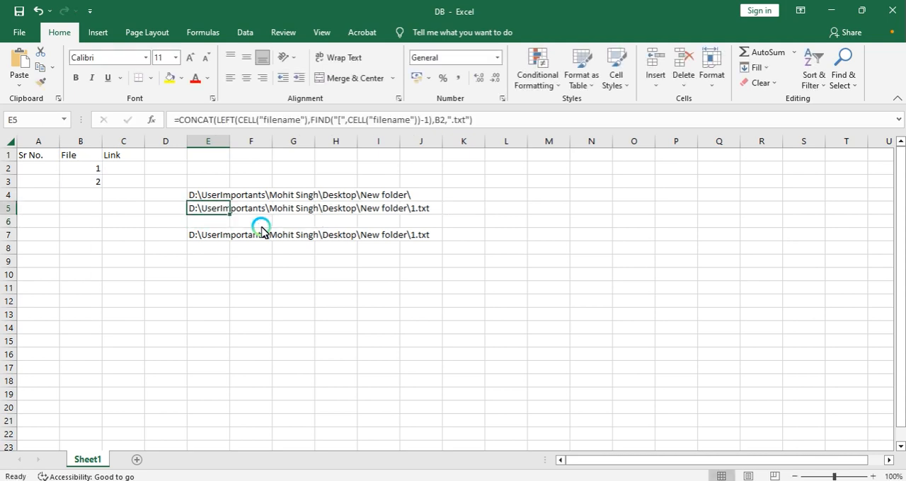
Step: Clear the helper cells E4 and E7
{"action": "key", "text": "Up"}
{"action": "key", "text": "Delete"}
{"action": "key", "text": "Down"}
{"action": "key", "text": "Down"}
{"action": "key", "text": "Down"}
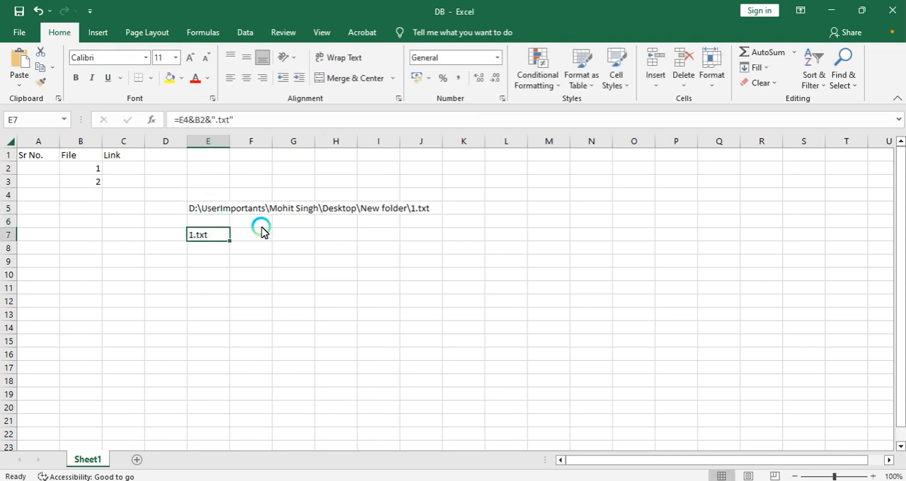
{"action": "key", "text": "Delete"}
Step: Move E5's full-path formula into D2, leaving E5 empty
{"action": "key", "text": "Up"}
{"action": "key", "text": "Up"}
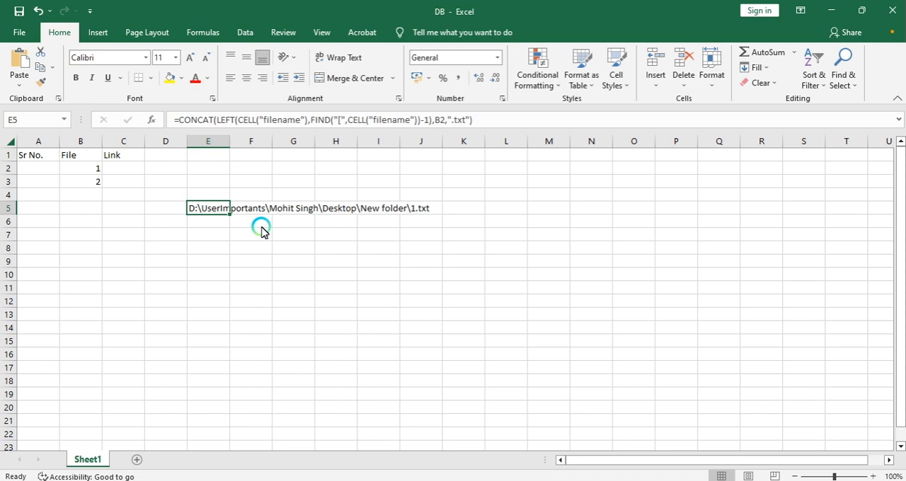
{"action": "key", "text": "F2"}
{"action": "key", "text": "shift+Home"}
{"action": "key", "text": "ctrl+c"}
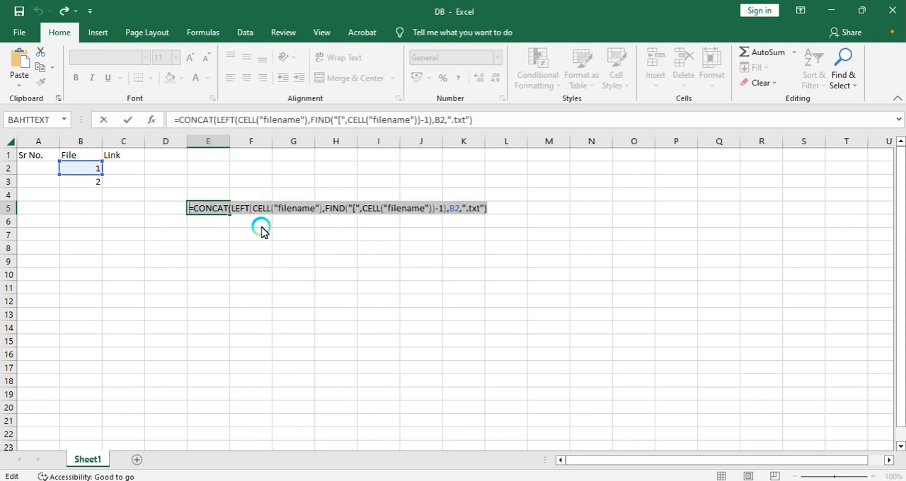
{"action": "key", "text": "BackSpace"}
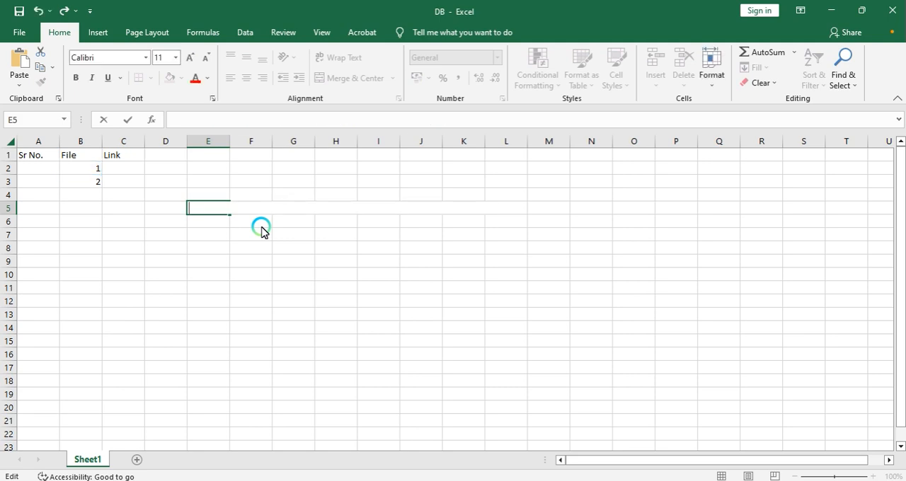
{"action": "key", "text": "ctrl+Return"}
{"action": "key", "text": "Up"}
{"action": "key", "text": "Left"}
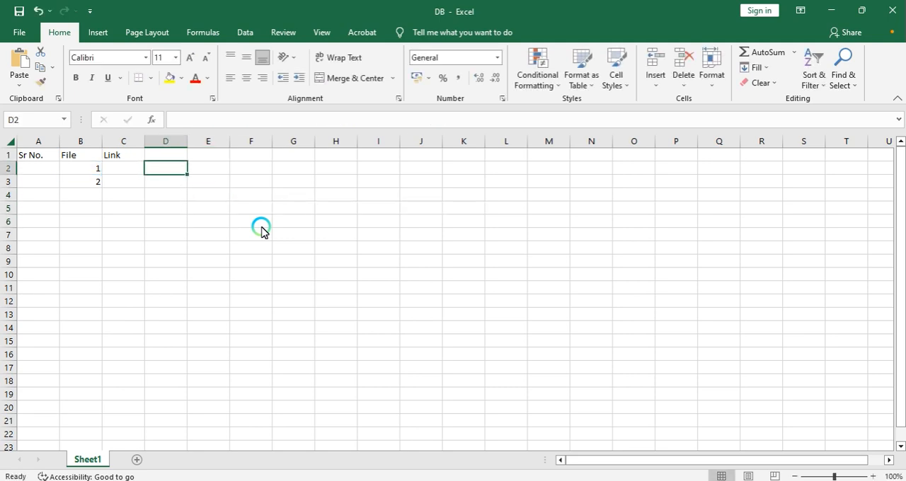
{"action": "key", "text": "ctrl+v"}
Step: Enter =HYPERLINK(D2,"click here to open file") in C2
{"action": "key", "text": "Left"}
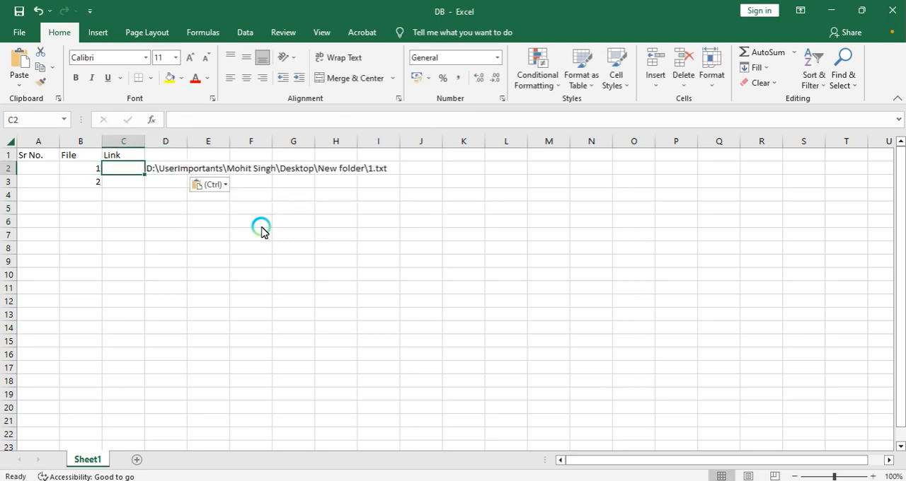
{"action": "key", "text": "Right"}
{"action": "key", "text": "Left"}
{"action": "key", "text": "Right"}
{"action": "key", "text": "Left"}
{"action": "key", "text": "Right"}
{"action": "key", "text": "Left"}
{"action": "type", "text": "="}
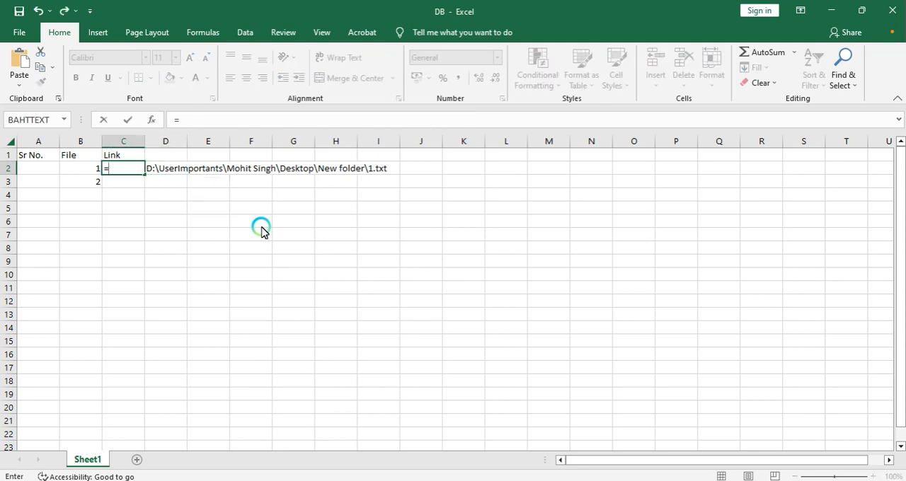
{"action": "type", "text": "hyp"}
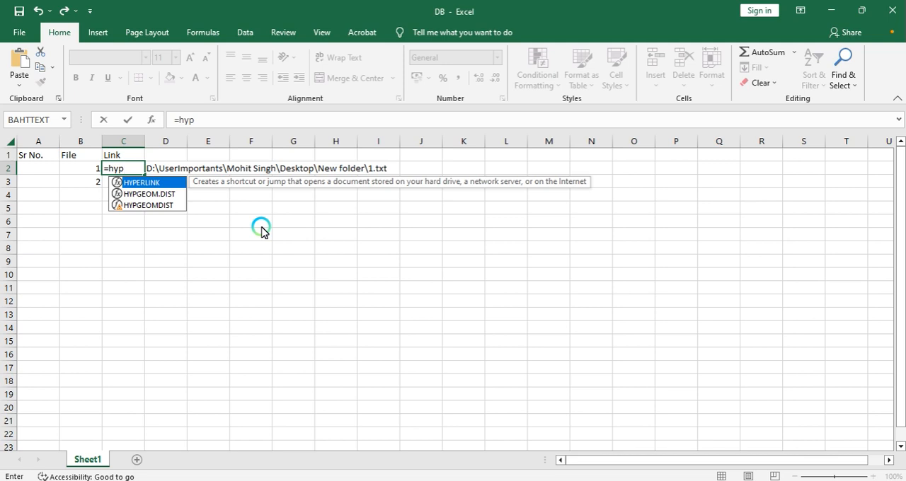
{"action": "key", "text": "Tab"}
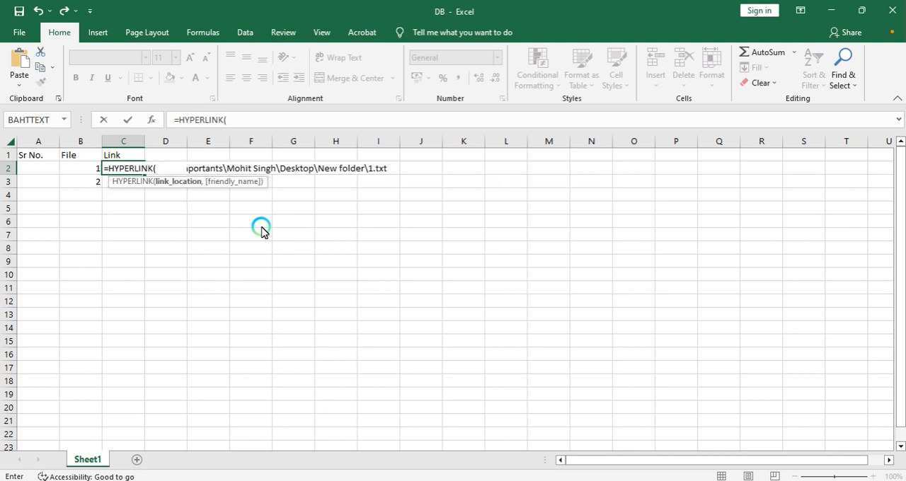
{"action": "key", "text": "Right"}
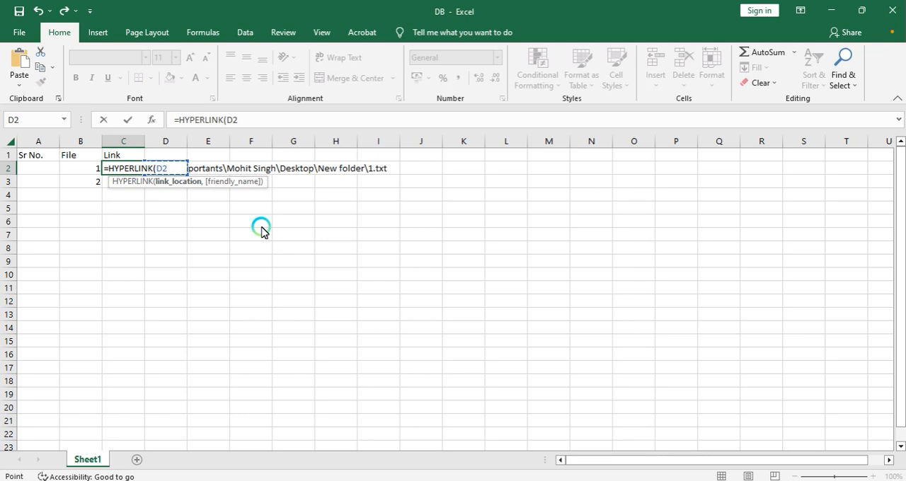
{"action": "type", "text": ","}
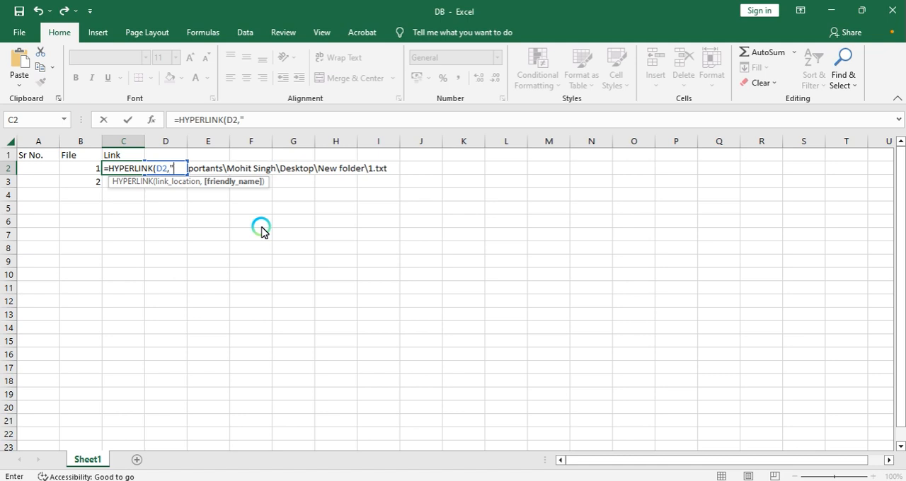
{"action": "type", "text": "open"}
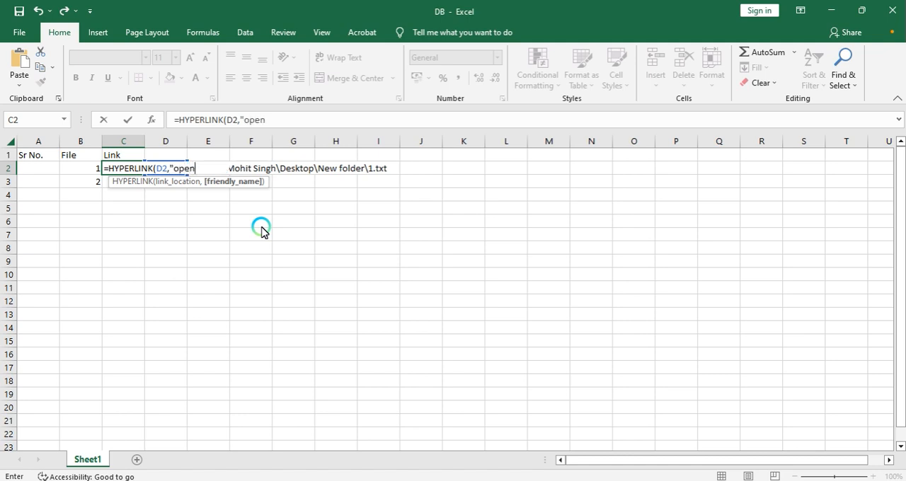
{"action": "key", "text": "BackSpace"}
{"action": "key", "text": "BackSpace"}
{"action": "key", "text": "BackSpace"}
{"action": "key", "text": "BackSpace"}
{"action": "type", "text": "click here "}
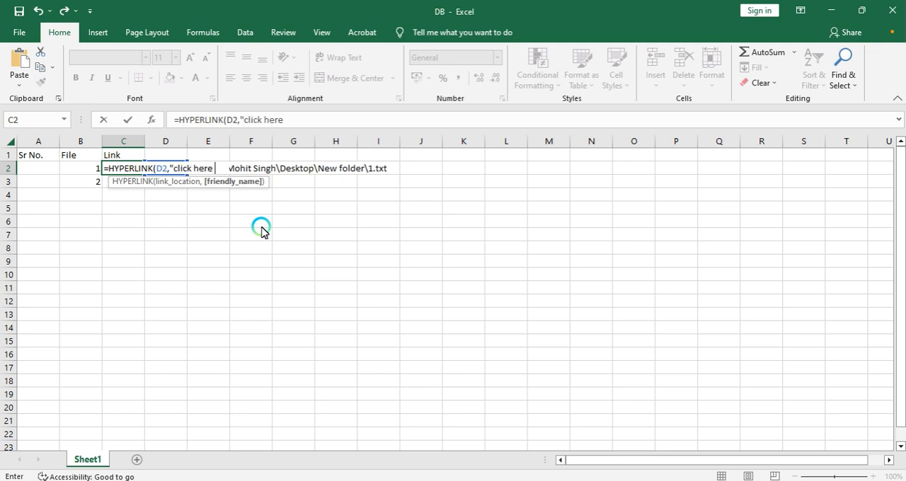
{"action": "type", "text": "to op"}
{"action": "key", "text": "BackSpace"}
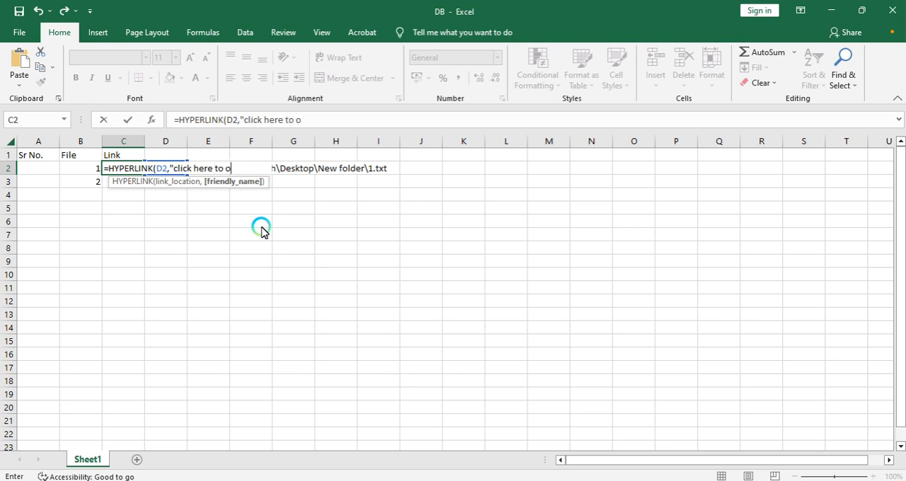
{"action": "type", "text": "pen file\")"}
{"action": "key", "text": "Return"}
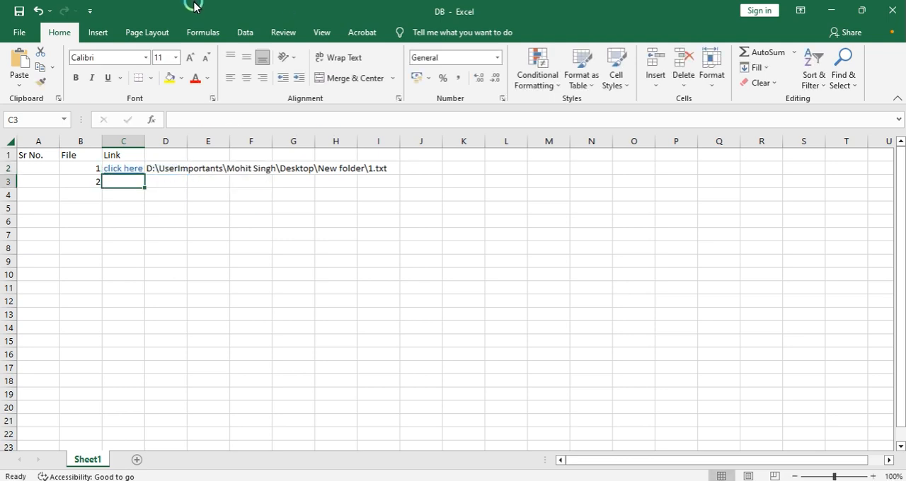
Step: Widen column C to fit, then follow the C2 link to test it and close the opened Notepad file
{"action": "double_click", "coordinate": [144, 141]}
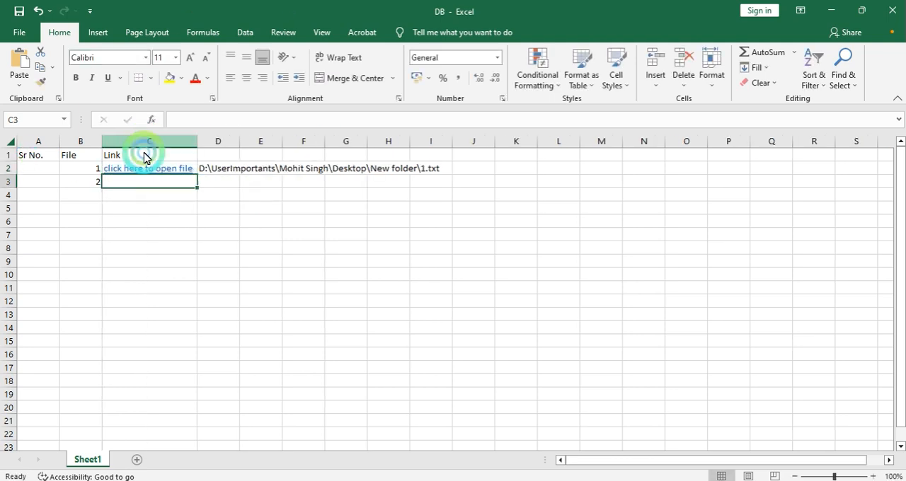
{"action": "left_click", "coordinate": [158, 171]}
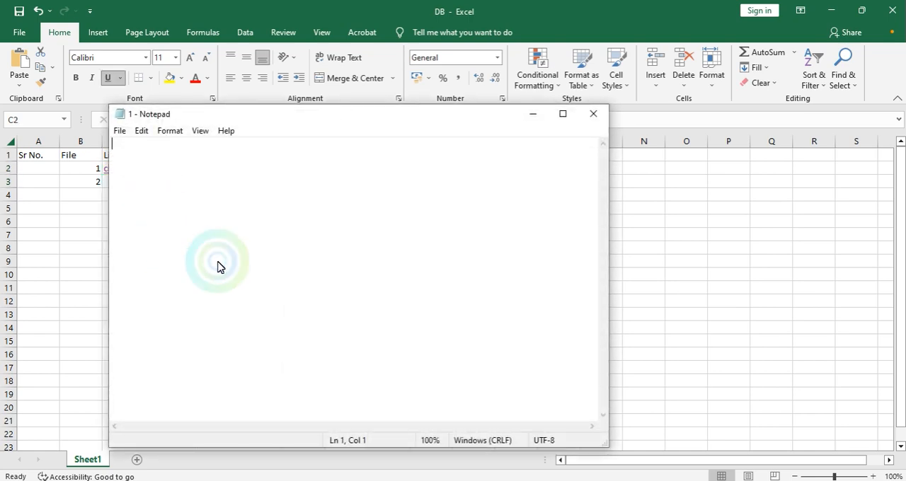
{"action": "left_click", "coordinate": [593, 113]}
Step: Copy C2's hyperlink formula into C3 and inspect its cell reference
{"action": "key", "text": "Up"}
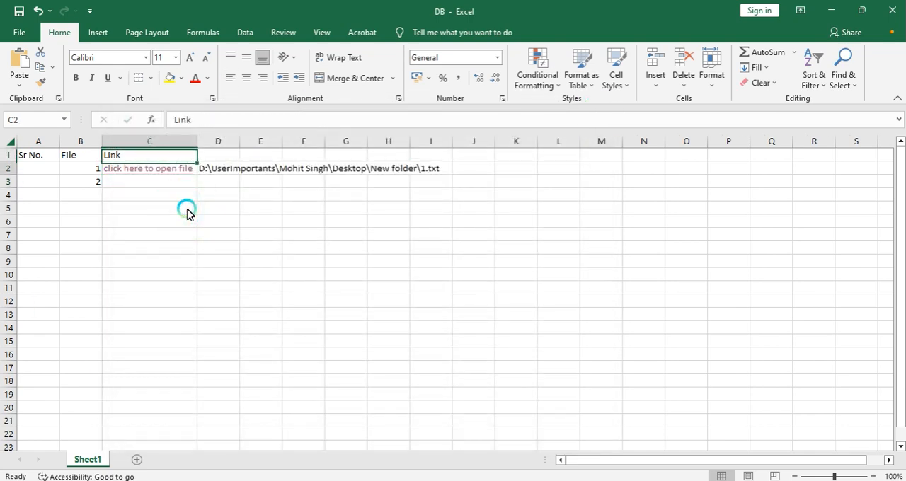
{"action": "key", "text": "Down"}
{"action": "key", "text": "ctrl+c"}
{"action": "key", "text": "Down"}
{"action": "key", "text": "ctrl+v"}
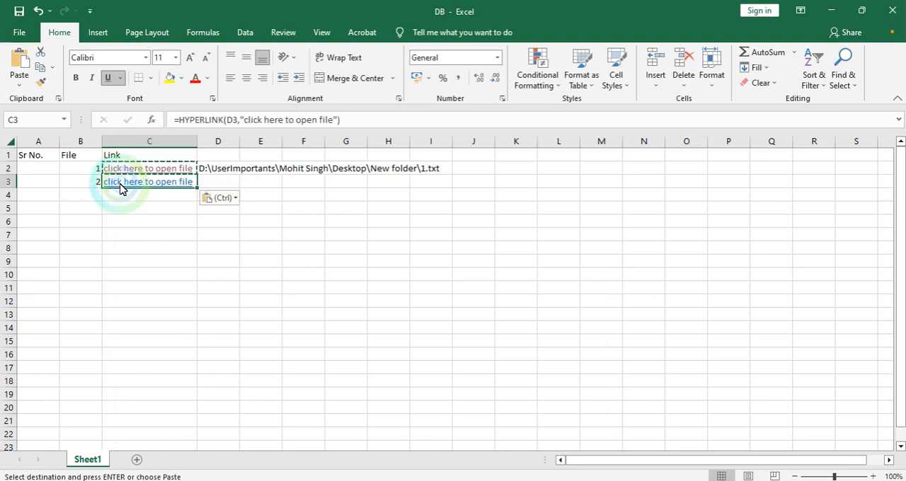
{"action": "double_click", "coordinate": [168, 183]}
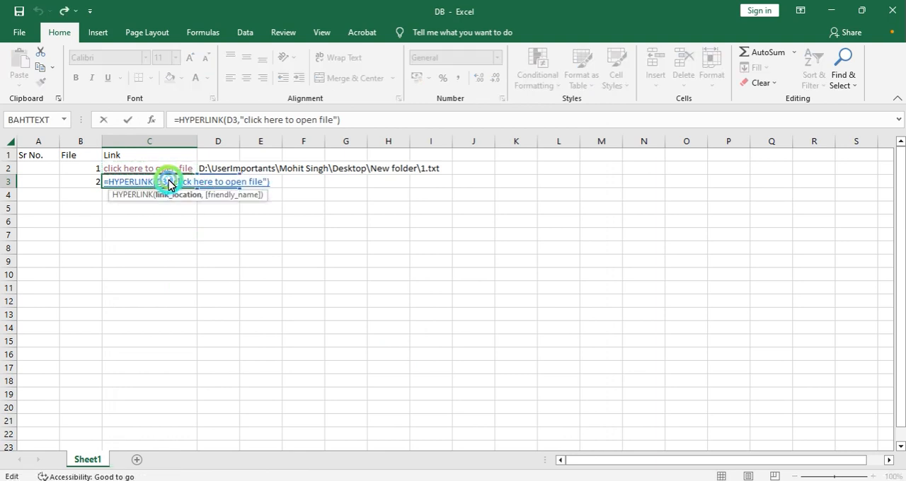
{"action": "left_click", "coordinate": [169, 262]}
{"action": "key", "text": "Escape"}
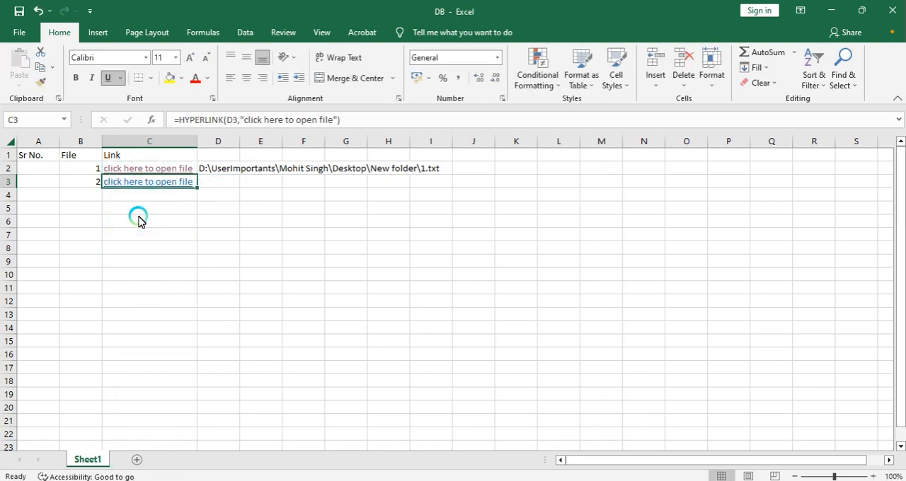
Step: Copy the full CONCAT formula text from D2
{"action": "left_click", "coordinate": [227, 172]}
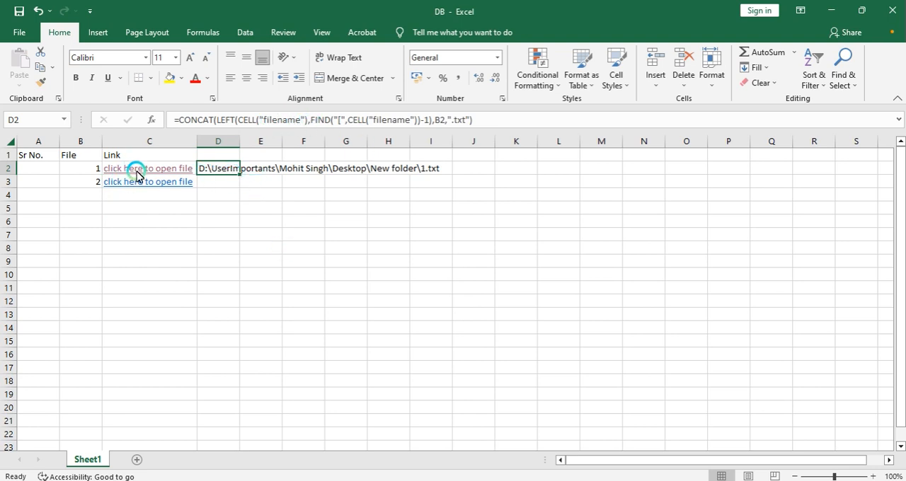
{"action": "left_click", "coordinate": [216, 172]}
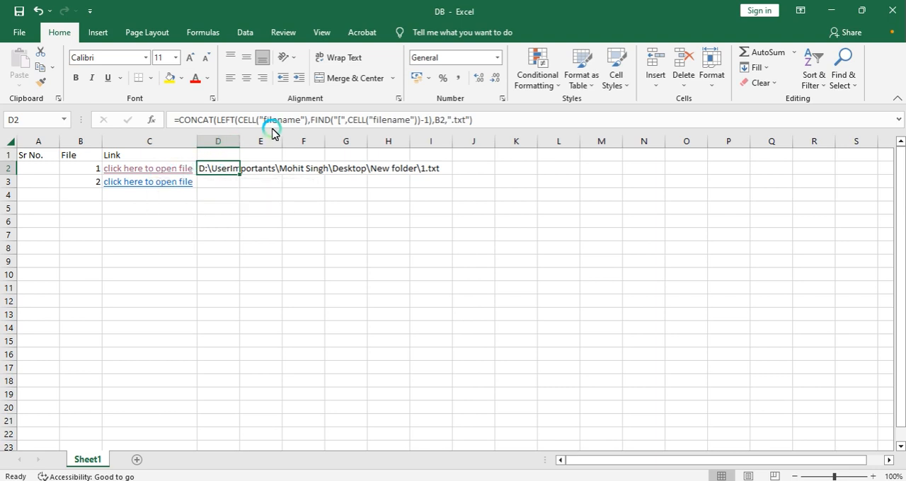
{"action": "left_click_drag", "start_coordinate": [179, 121], "coordinate": [491, 122]}
{"action": "key", "text": "ctrl+c"}
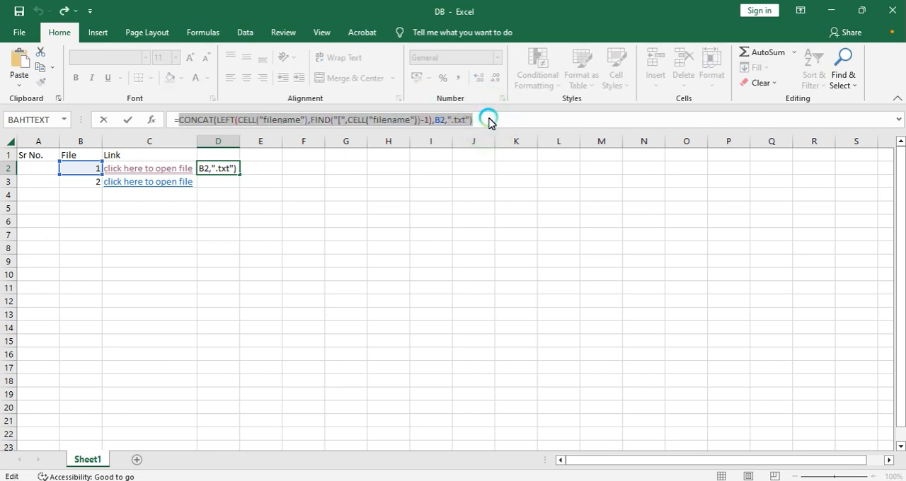
{"action": "key", "text": "Escape"}
{"action": "left_click", "coordinate": [106, 155]}
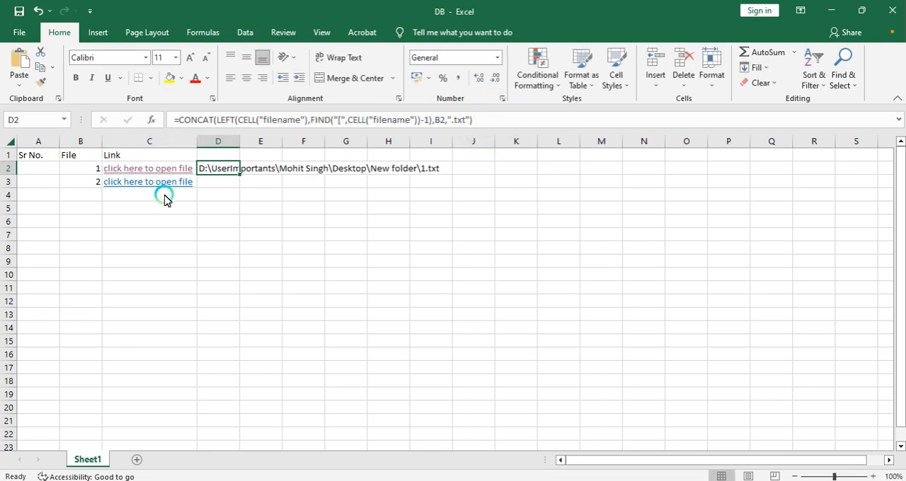
Step: Replace the D2 reference in C2's HYPERLINK formula with the copied CONCAT path formula
{"action": "key", "text": "Left"}
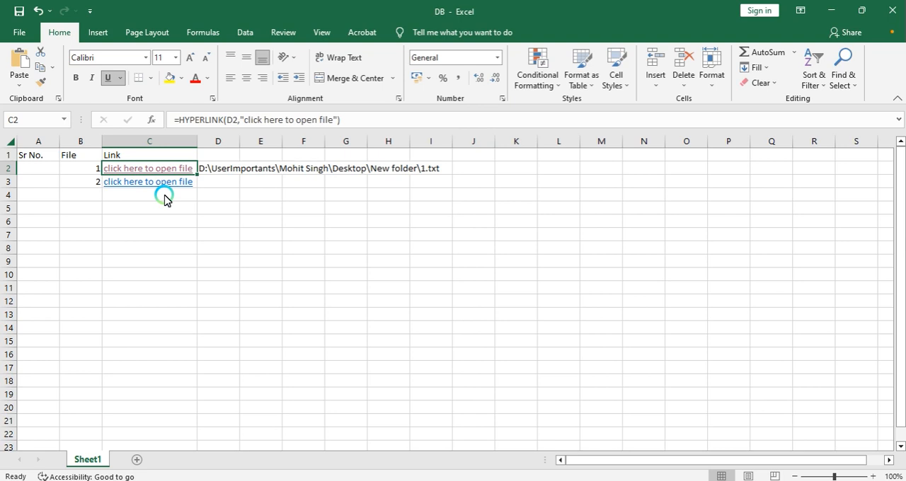
{"action": "left_click", "coordinate": [230, 120]}
{"action": "double_click", "coordinate": [230, 121]}
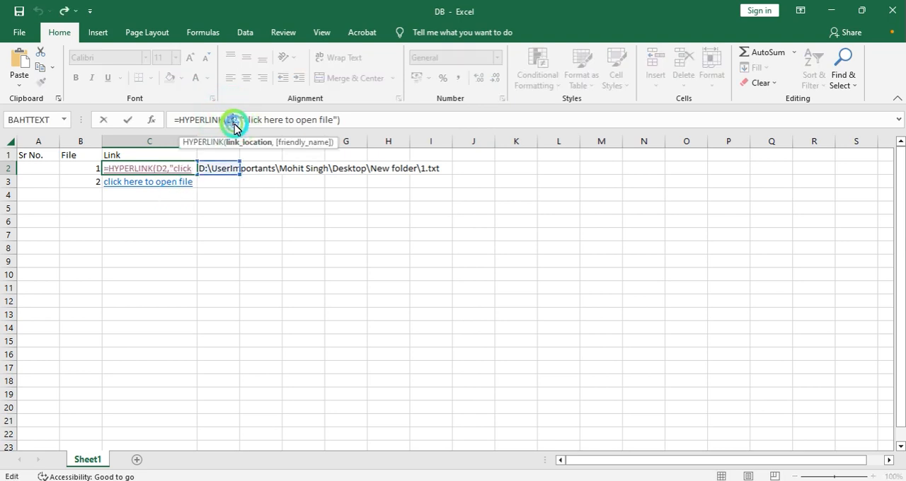
{"action": "key", "text": "ctrl+v"}
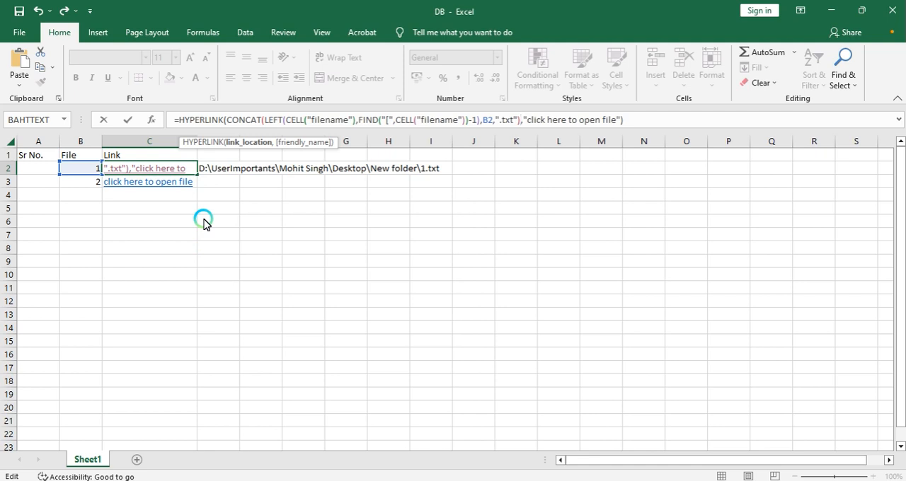
{"action": "key", "text": "Return"}
Step: Clear the helper path formula from D2
{"action": "key", "text": "Up"}
{"action": "key", "text": "Right"}
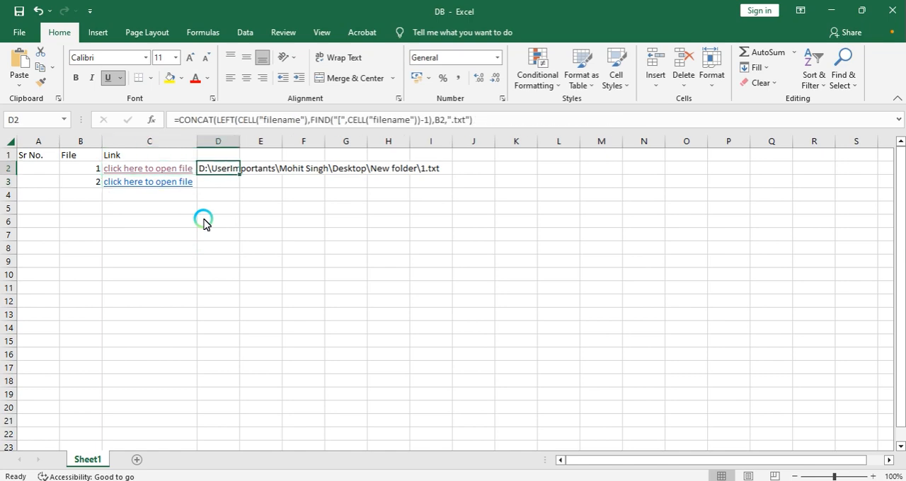
{"action": "key", "text": "Delete"}
Step: Copy C2's combined HYPERLINK formula into C3
{"action": "key", "text": "Left"}
{"action": "key", "text": "ctrl+c"}
{"action": "key", "text": "Down"}
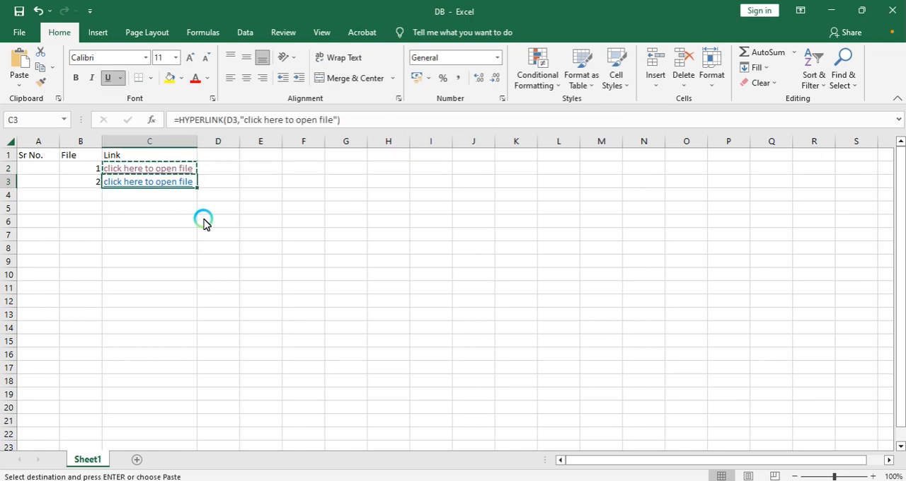
{"action": "key", "text": "ctrl+v"}
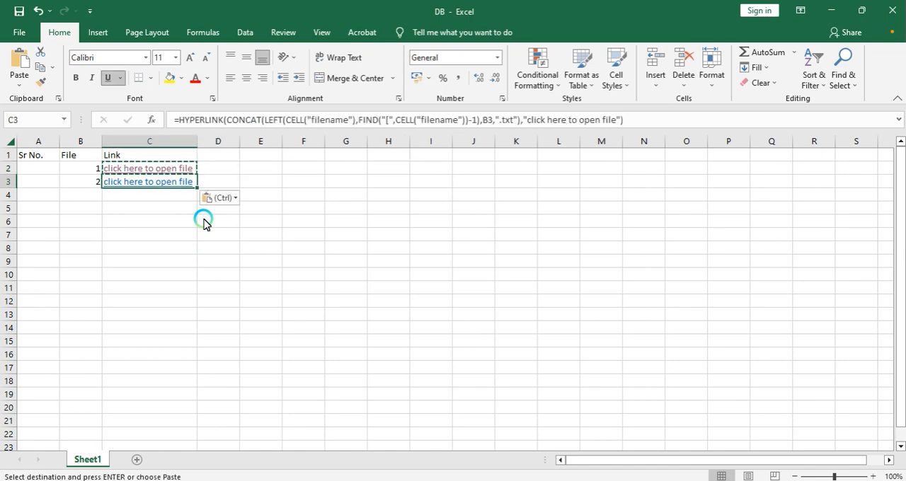
Step: Follow the C3 link to test that it opens text file 2, then close the Notepad window
{"action": "left_click", "coordinate": [140, 169]}
{"action": "left_click", "coordinate": [593, 113]}
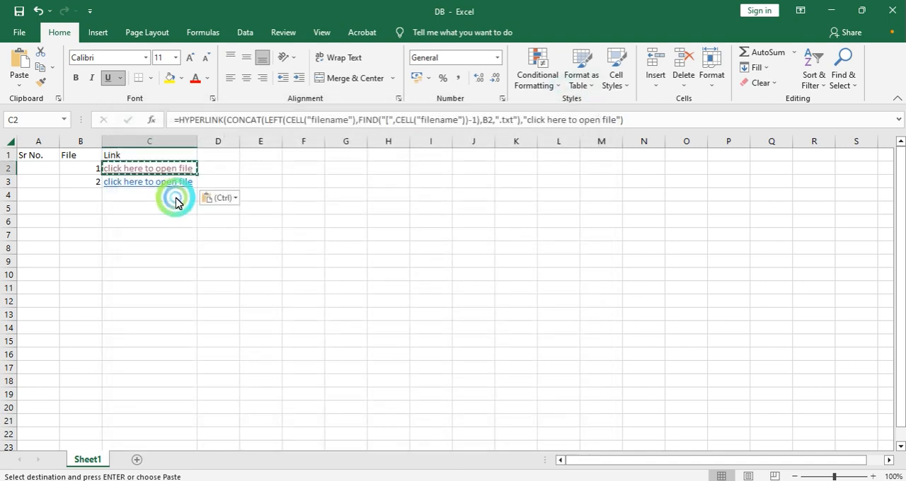
{"action": "left_click", "coordinate": [167, 183]}
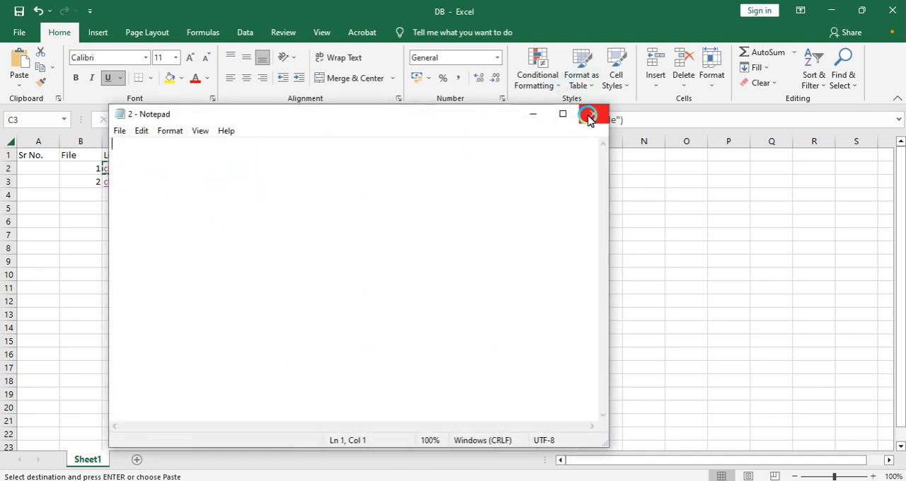
{"action": "left_click", "coordinate": [587, 114]}
{"action": "left_click", "coordinate": [588, 112]}
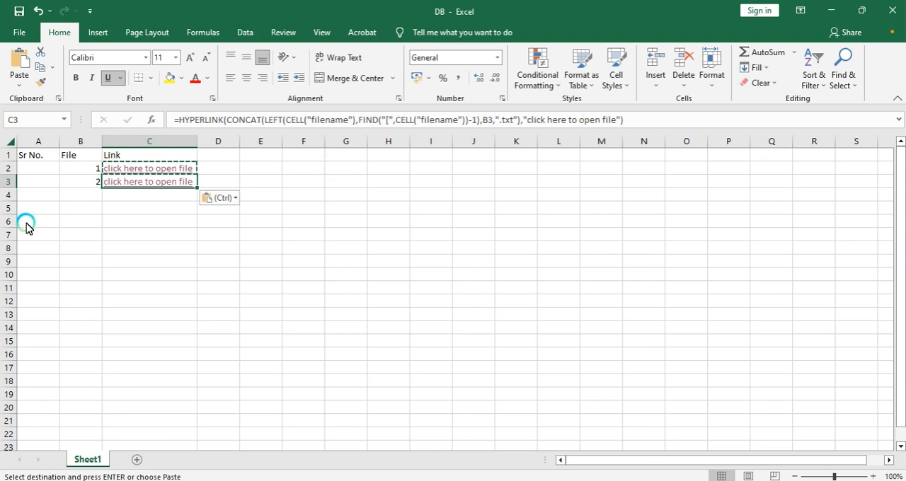
Step: Enter 3 as the file number in B4
{"action": "left_click", "coordinate": [83, 196]}
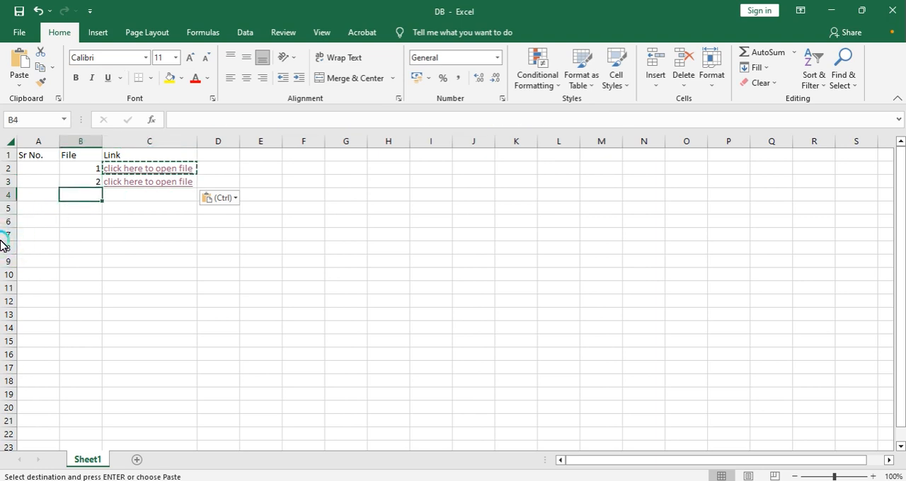
{"action": "type", "text": "3"}
{"action": "key", "text": "Return"}
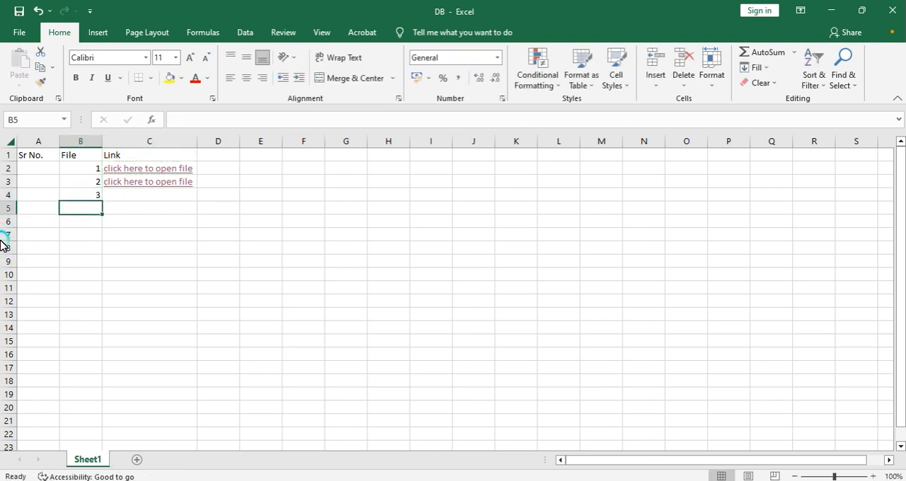
Step: Fill the hyperlink formula down into C4 and try following its link, dismissing the error
{"action": "key", "text": "Up"}
{"action": "key", "text": "Right"}
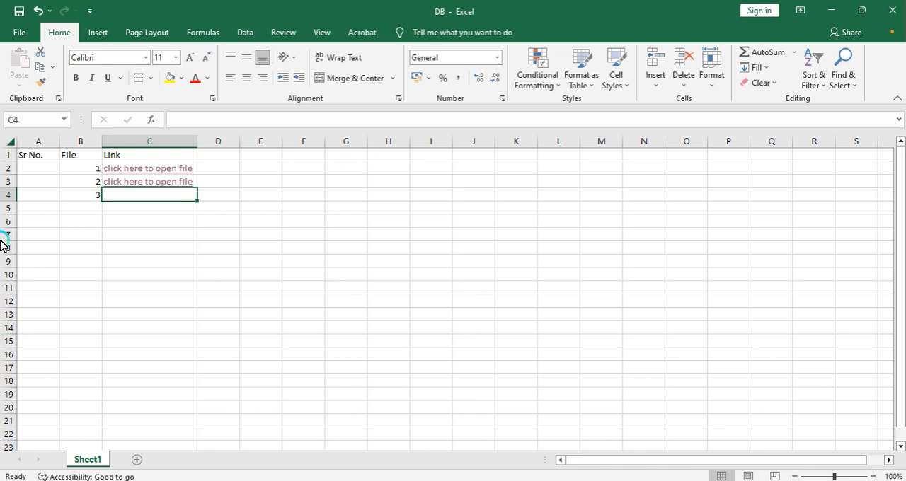
{"action": "key", "text": "ctrl+d"}
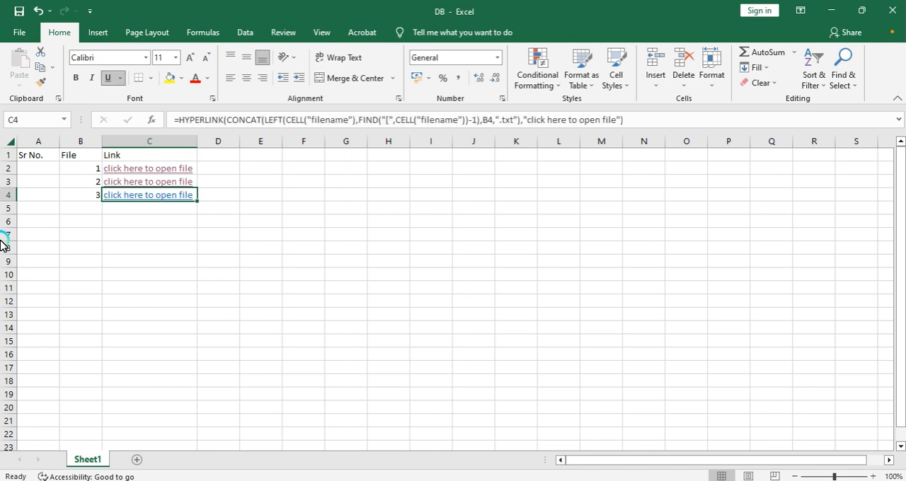
{"action": "left_click", "coordinate": [138, 193]}
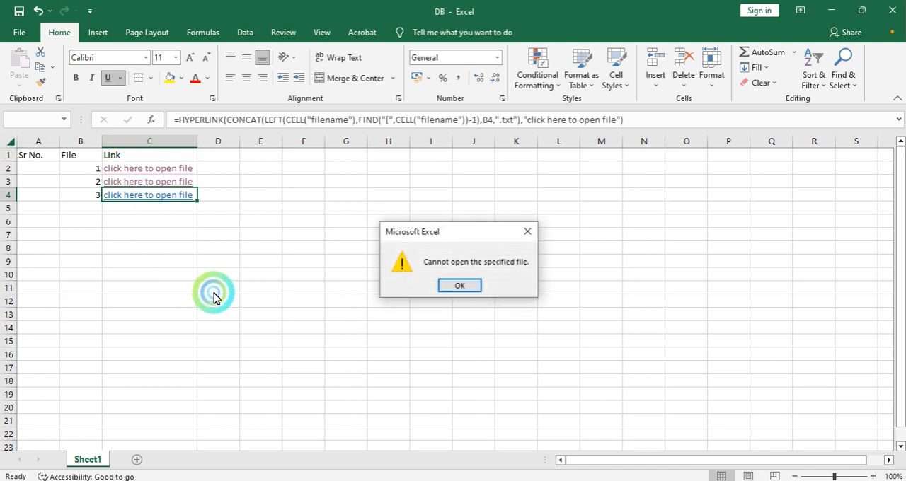
{"action": "left_click", "coordinate": [460, 283]}
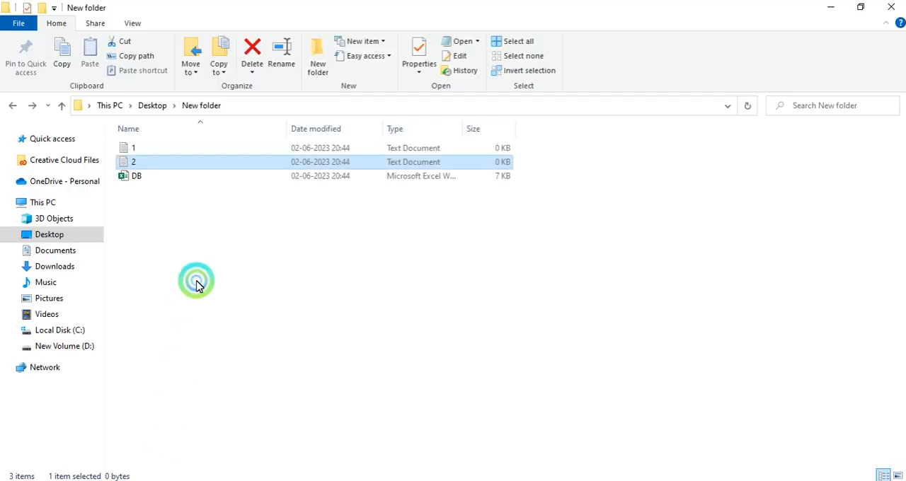
Step: Duplicate text file 2 in the New folder and rename the copy to 3
{"action": "key", "text": "ctrl+c"}
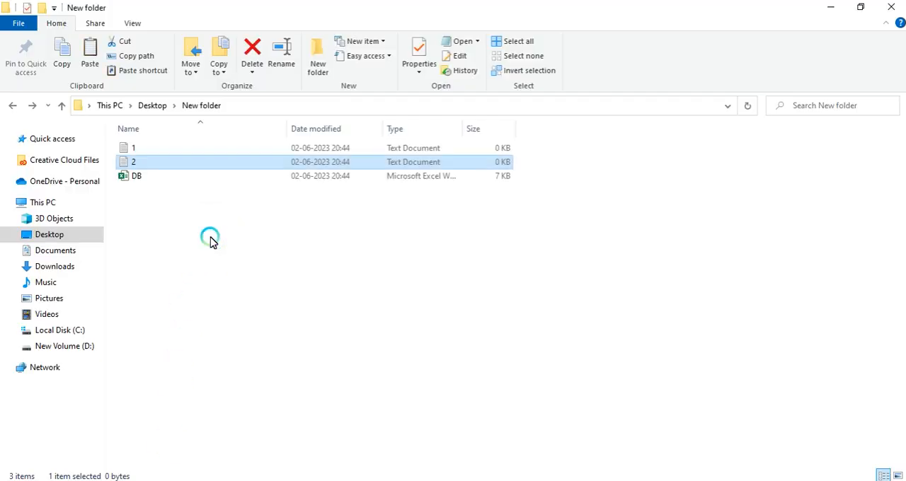
{"action": "key", "text": "ctrl+v"}
{"action": "key", "text": "F2"}
{"action": "type", "text": "3"}
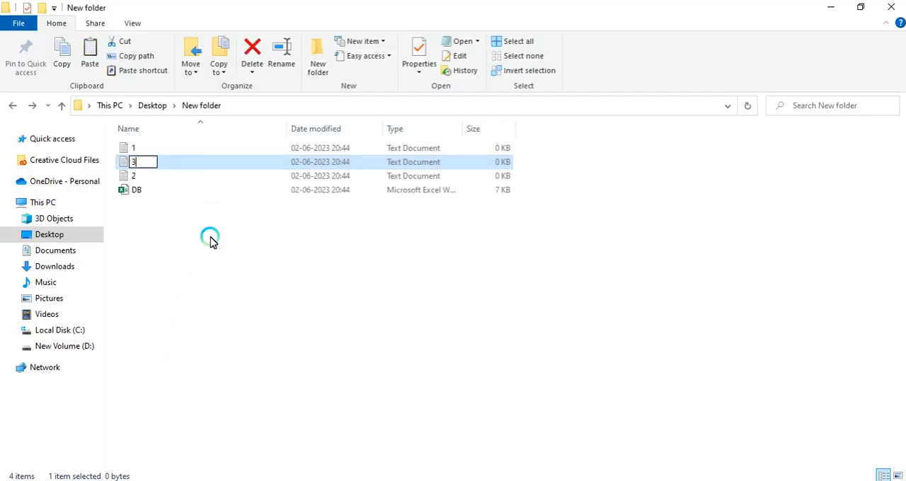
{"action": "key", "text": "Return"}
Step: Follow the C4 link to open file 3 and close the Notepad window
{"action": "key", "text": "alt+Tab"}
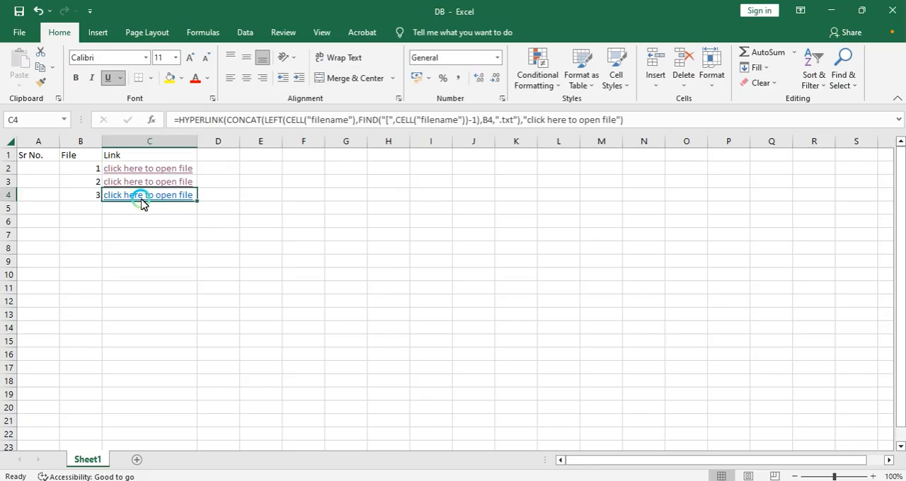
{"action": "left_click", "coordinate": [138, 200]}
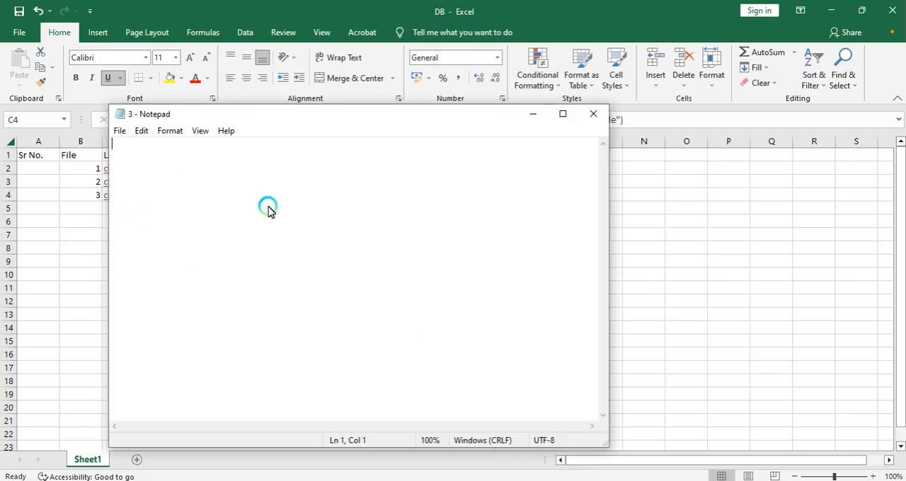
{"action": "left_click", "coordinate": [591, 114]}
Step: Open file 3 in Notepad, write an "i am" line followed by a person's name, and save it on closing
{"action": "key", "text": "alt+Tab"}
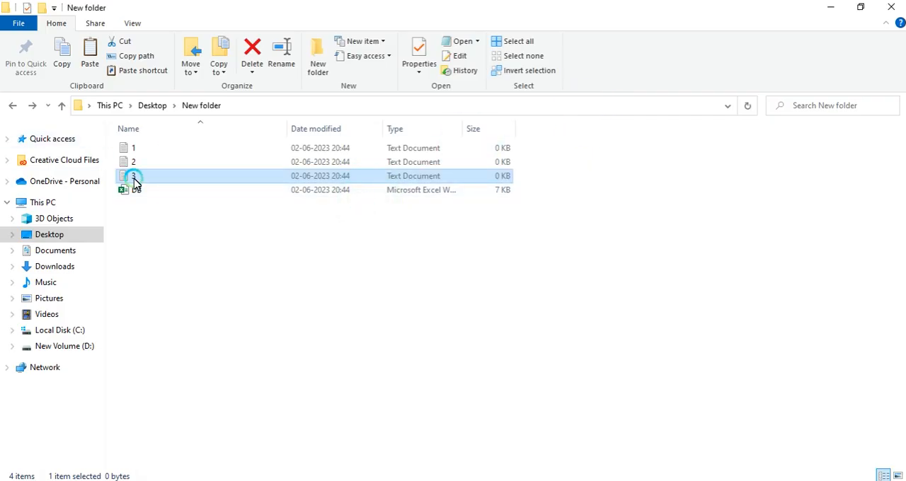
{"action": "double_click", "coordinate": [134, 176]}
{"action": "type", "text": "i "}
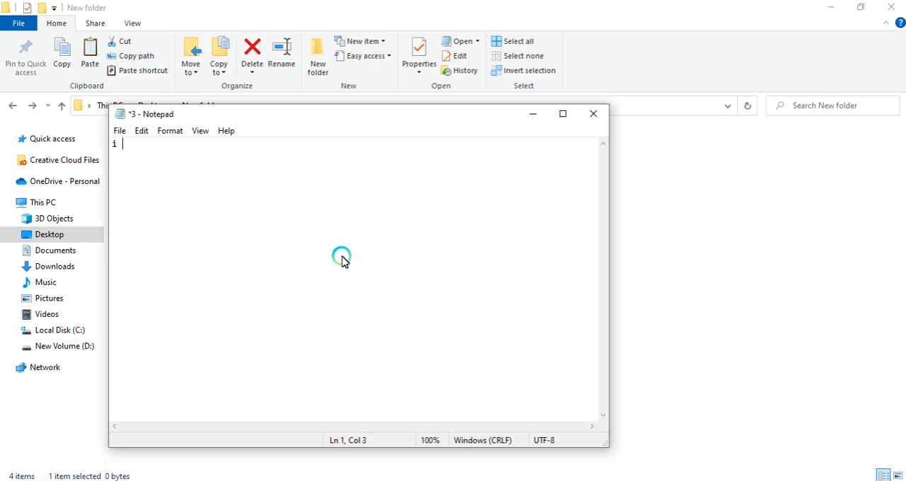
{"action": "type", "text": "am ranjeet"}
{"action": "key", "text": "alt+F4"}
{"action": "left_click", "coordinate": [416, 263]}
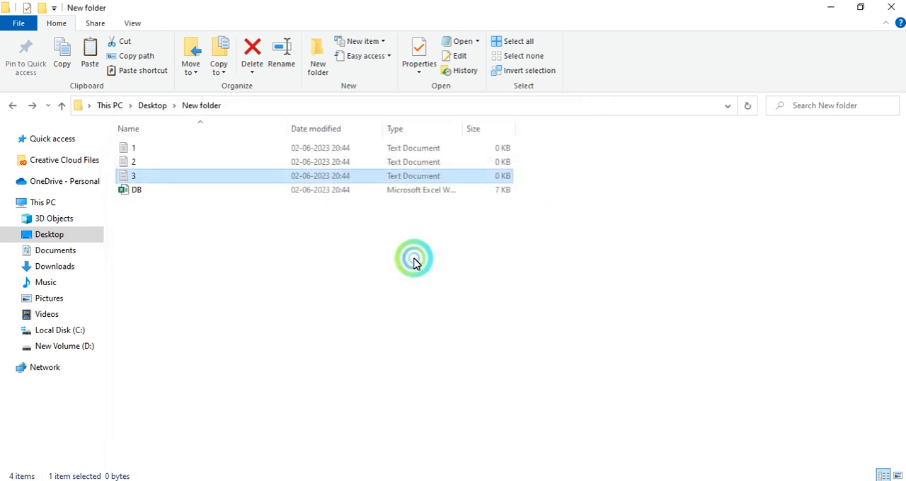
Step: Follow the C4 link to reopen file 3 from the sheet
{"action": "key", "text": "alt+Tab"}
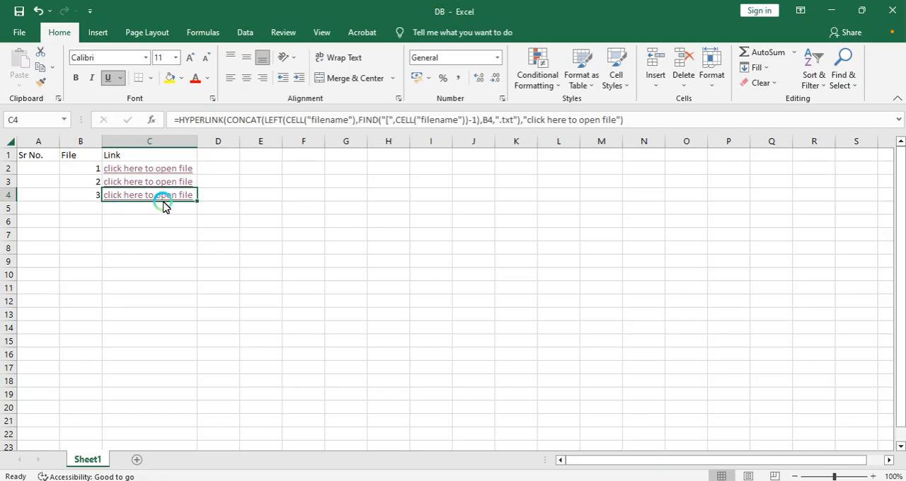
{"action": "key", "text": "alt+Tab"}
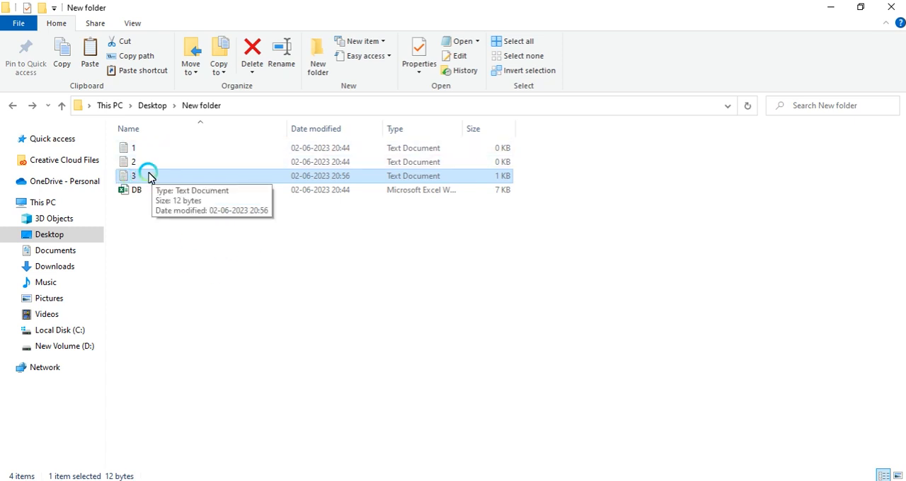
{"action": "key", "text": "alt+Tab"}
{"action": "left_click", "coordinate": [134, 195]}
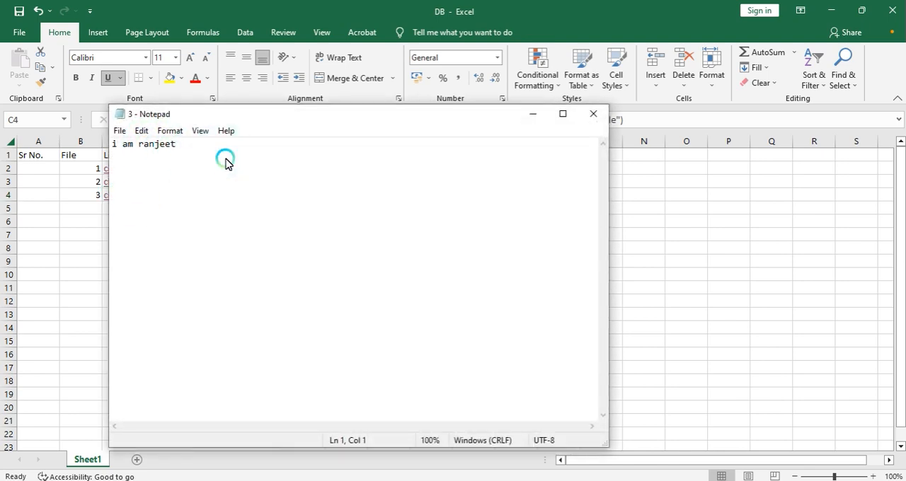
Step: Add a period and a second line "this is correct file." to file 3, then save it on closing
{"action": "left_click", "coordinate": [225, 163]}
{"action": "type", "text": "."}
{"action": "key", "text": "Return"}
{"action": "key", "text": "Return"}
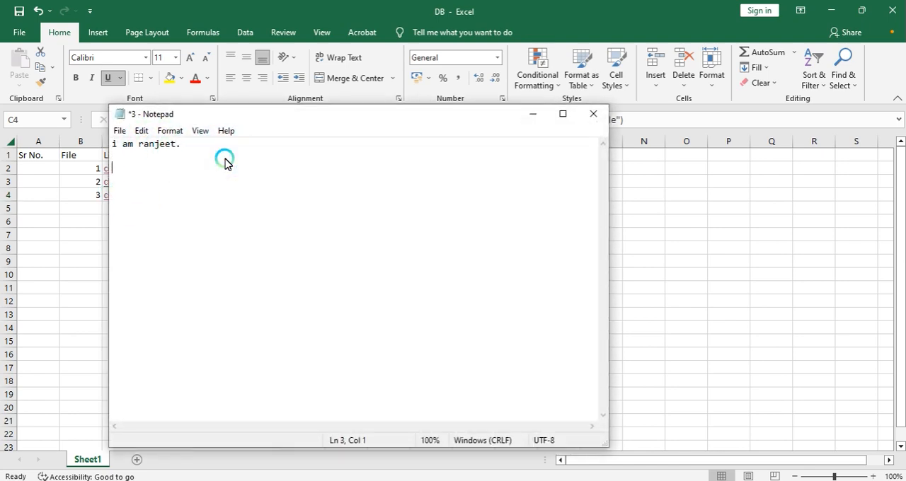
{"action": "type", "text": "this is correct file."}
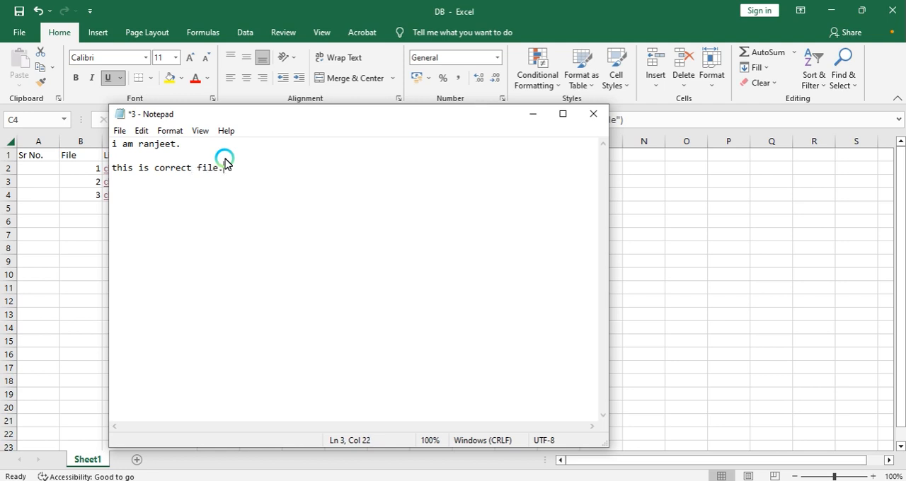
{"action": "left_click", "coordinate": [593, 114]}
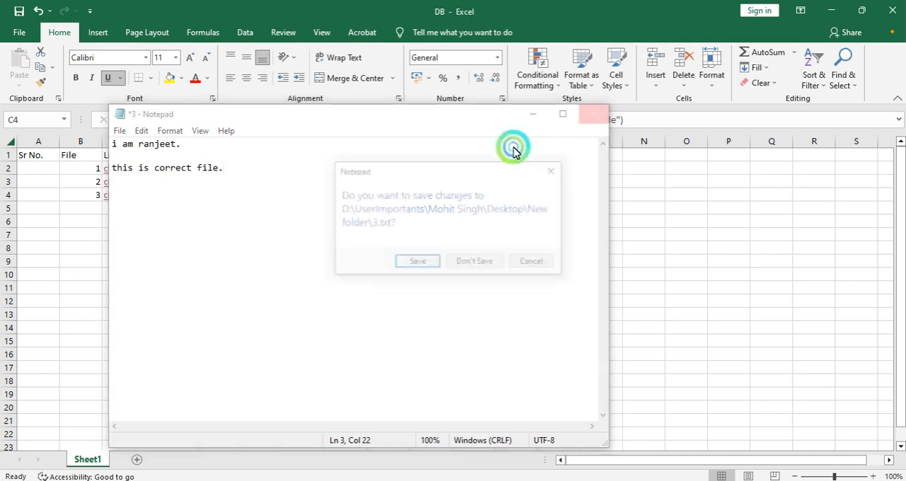
{"action": "left_click", "coordinate": [415, 263]}
{"action": "left_click", "coordinate": [417, 268]}
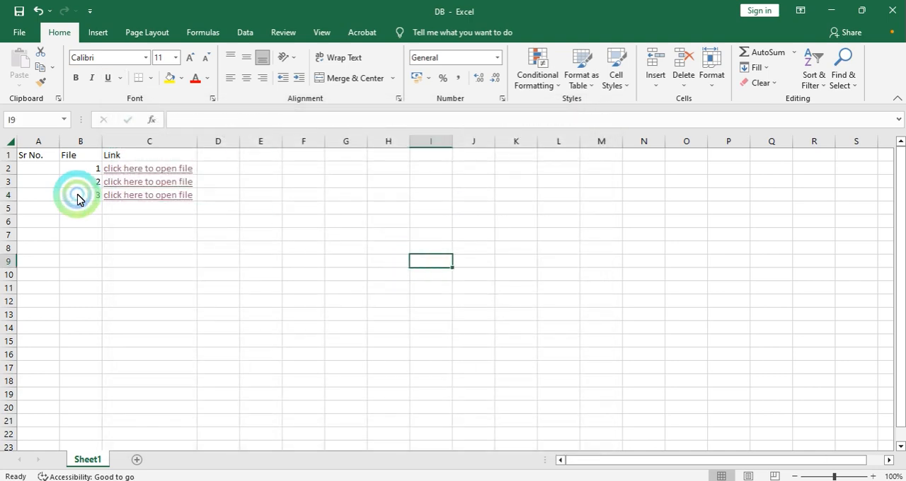
Step: Reopen file 3 through the C4 link to check its contents, then close Notepad
{"action": "left_click", "coordinate": [118, 196]}
{"action": "left_click", "coordinate": [218, 202]}
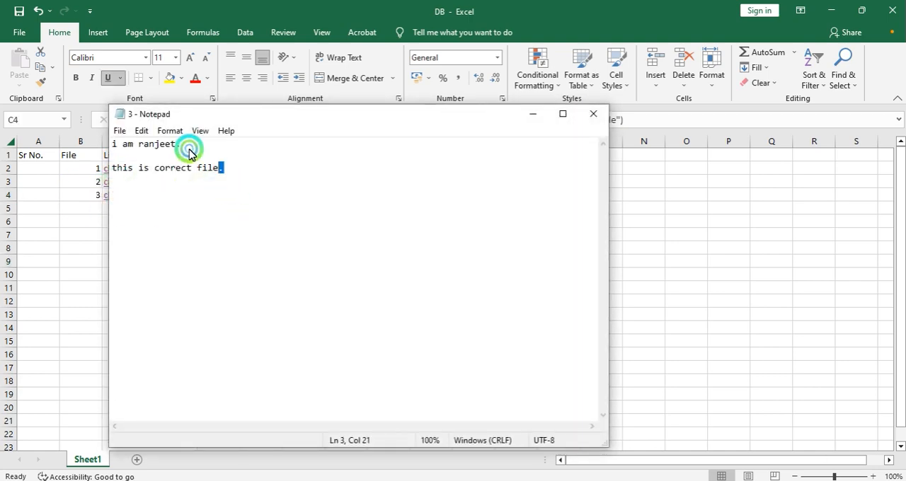
{"action": "key", "text": "ctrl+a"}
{"action": "left_click", "coordinate": [145, 397]}
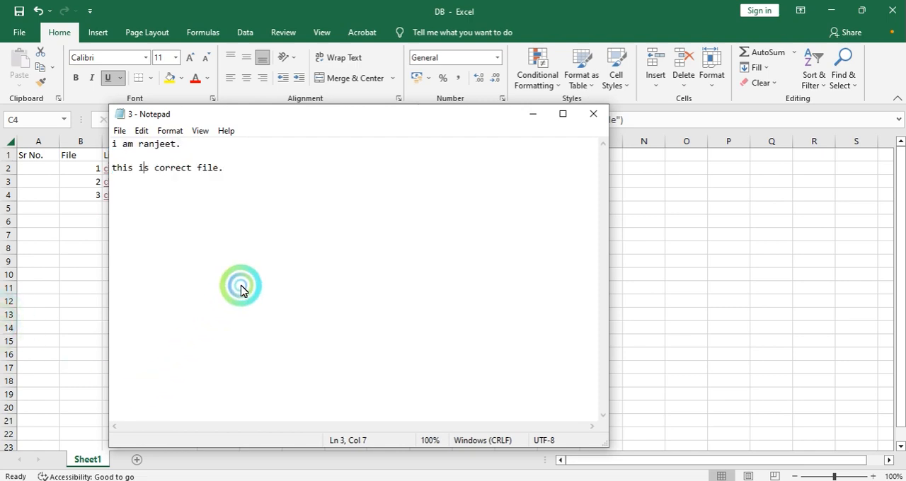
{"action": "left_click", "coordinate": [593, 114]}
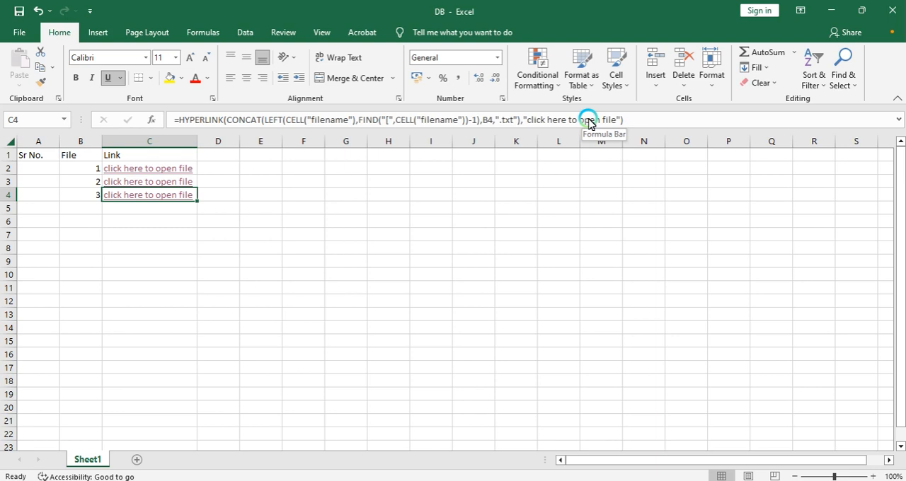
Step: Insert a new column before the Link column and give it the header "File Type"
{"action": "left_click", "coordinate": [169, 143]}
{"action": "key", "text": "ctrl+shift+equal"}
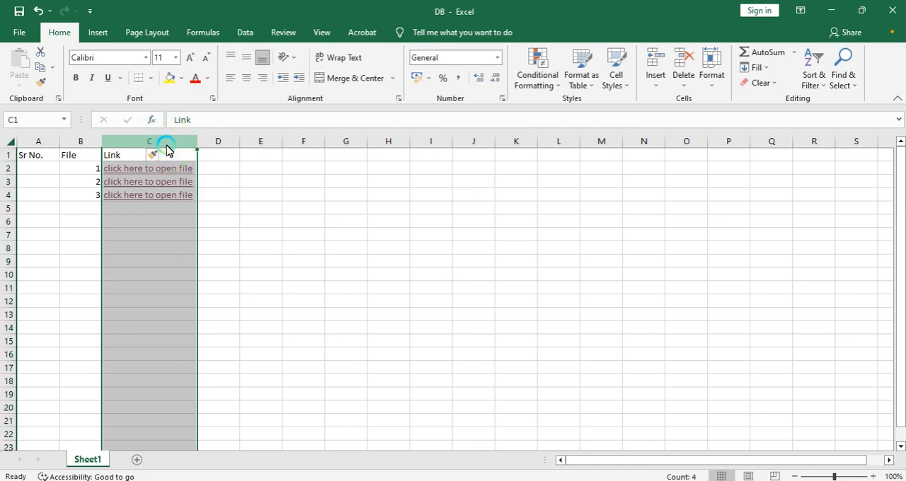
{"action": "key", "text": "Up"}
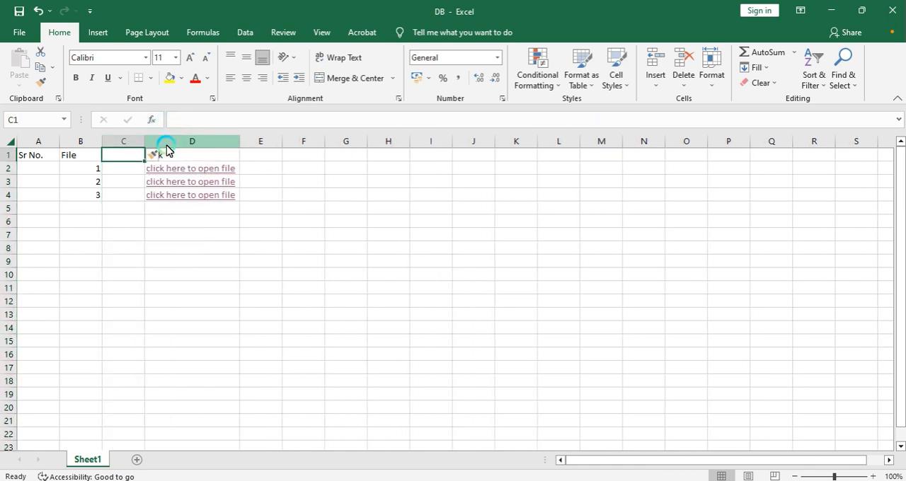
{"action": "type", "text": "File"}
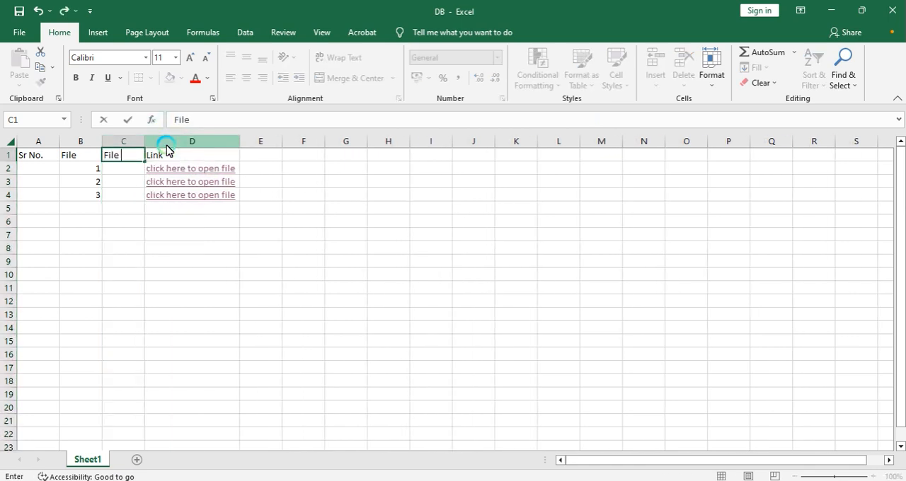
{"action": "type", "text": " Type"}
{"action": "key", "text": "Return"}
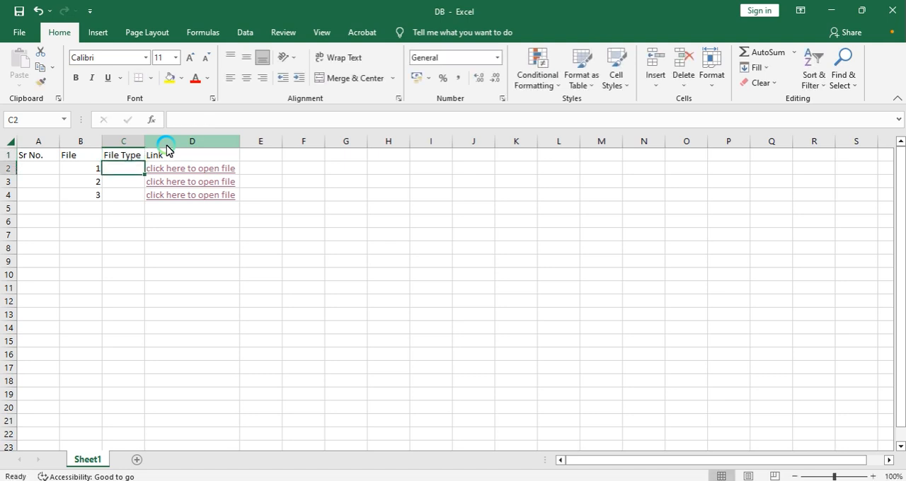
Step: Fill the File Type cells for files 1 to 3 with txt, xlsx and docx
{"action": "type", "text": "txt"}
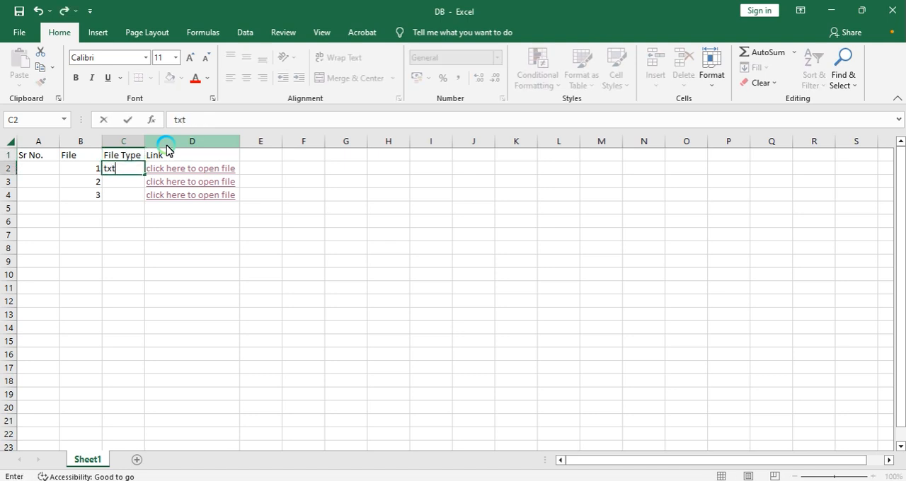
{"action": "key", "text": "Return"}
{"action": "type", "text": "xlsx"}
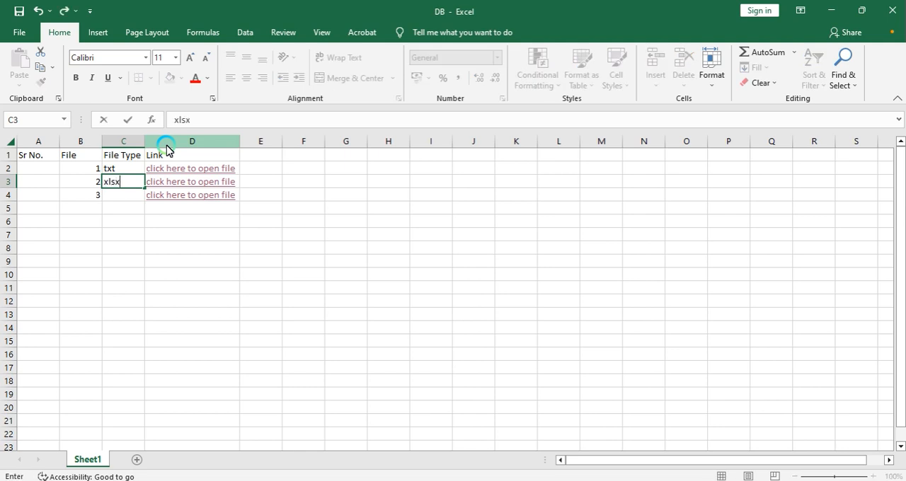
{"action": "key", "text": "Return"}
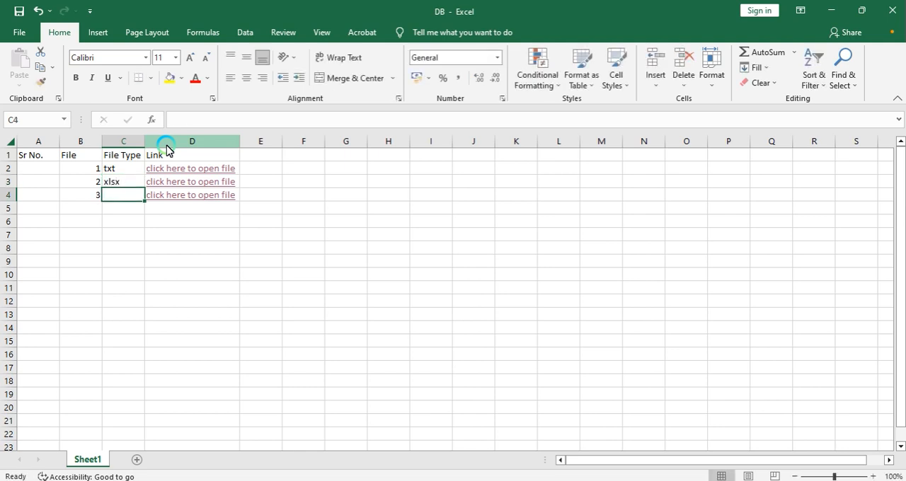
{"action": "type", "text": "docx"}
{"action": "key", "text": "Return"}
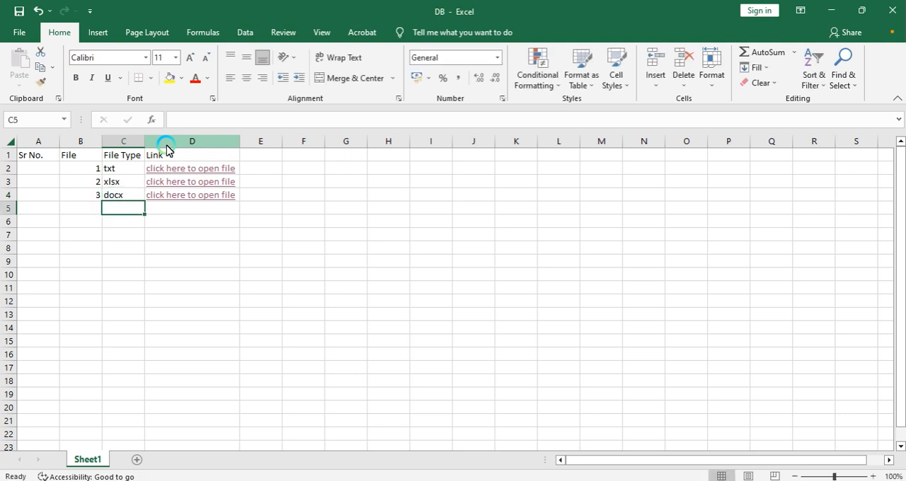
{"action": "key", "text": "Up"}
{"action": "key", "text": "Up"}
{"action": "key", "text": "Up"}
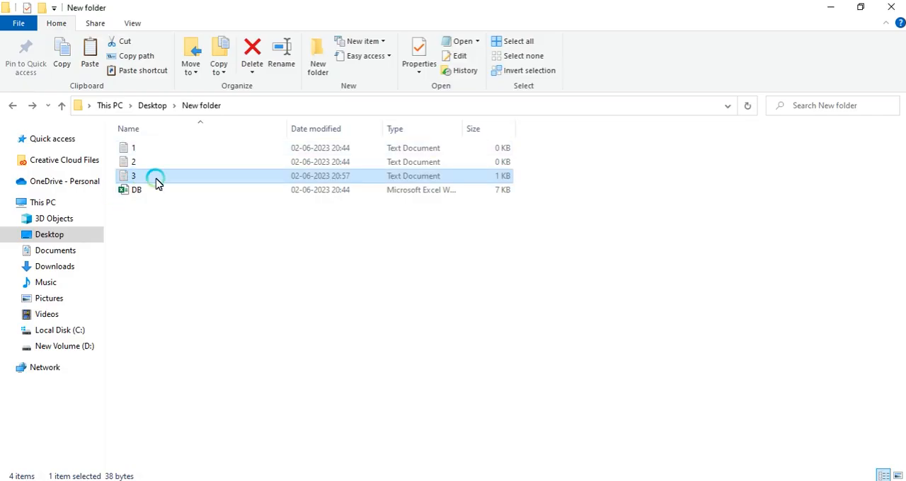
Step: Turn on file name extensions in the folder and rename file 2 to 2.xlsx
{"action": "left_click", "coordinate": [125, 25]}
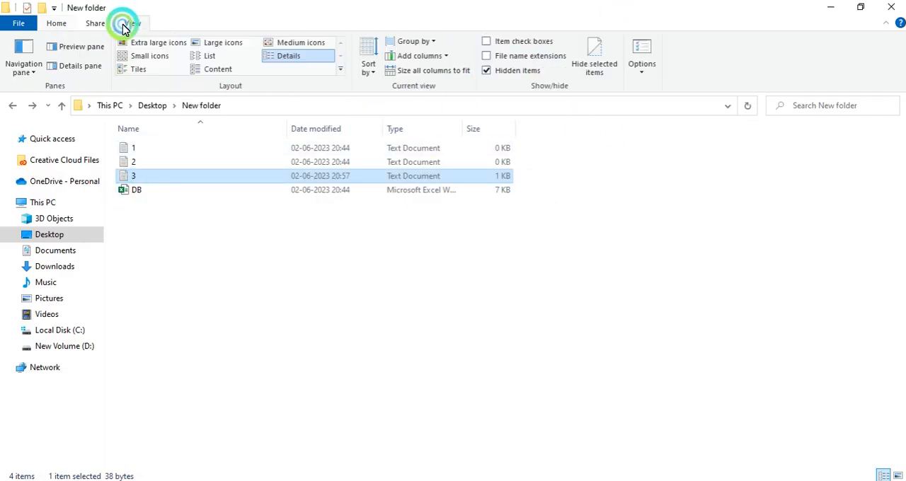
{"action": "left_click", "coordinate": [516, 58]}
{"action": "left_click", "coordinate": [145, 162]}
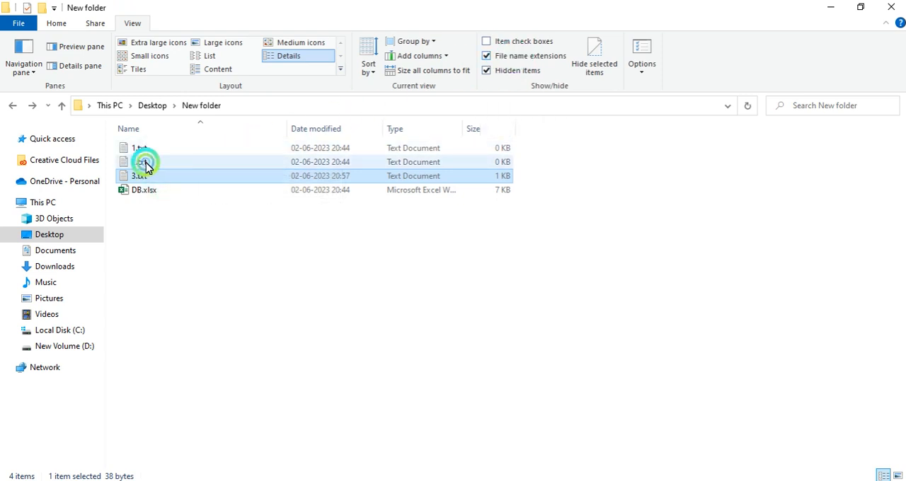
{"action": "key", "text": "F2"}
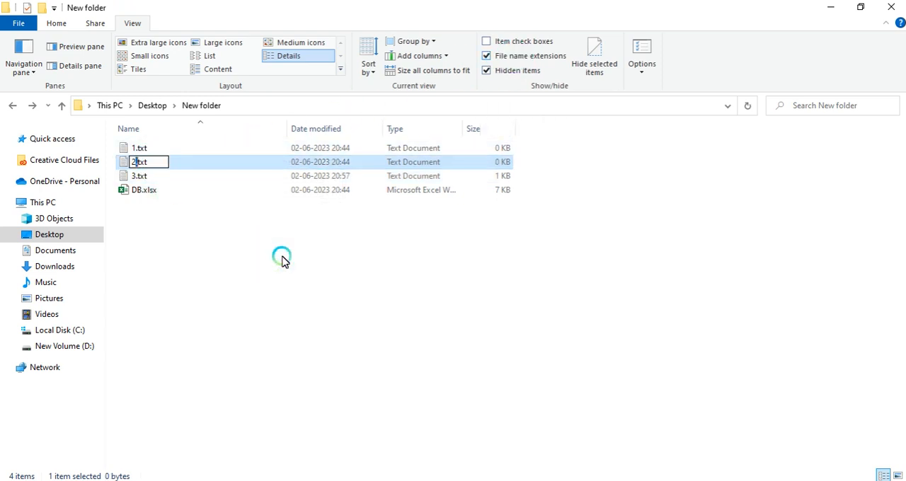
{"action": "type", "text": "a"}
{"action": "type", "text": "xlsx"}
{"action": "key", "text": "Return"}
{"action": "key", "text": "Return"}
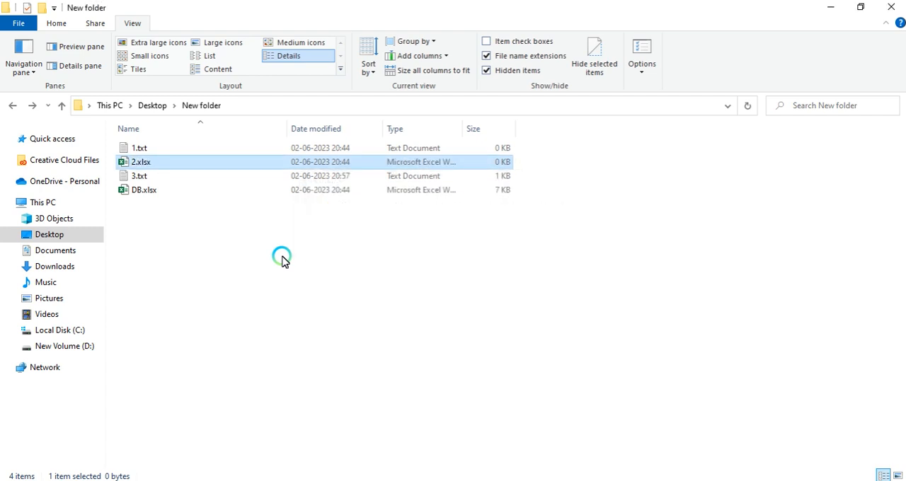
Step: Rename file 3.txt to 3.docx
{"action": "key", "text": "Down"}
{"action": "key", "text": "F2"}
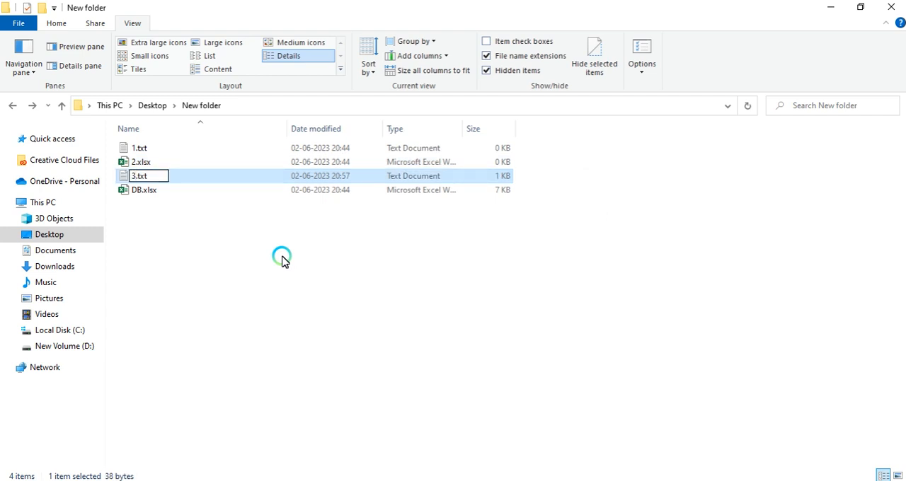
{"action": "type", "text": "docx"}
{"action": "key", "text": "Return"}
{"action": "key", "text": "Return"}
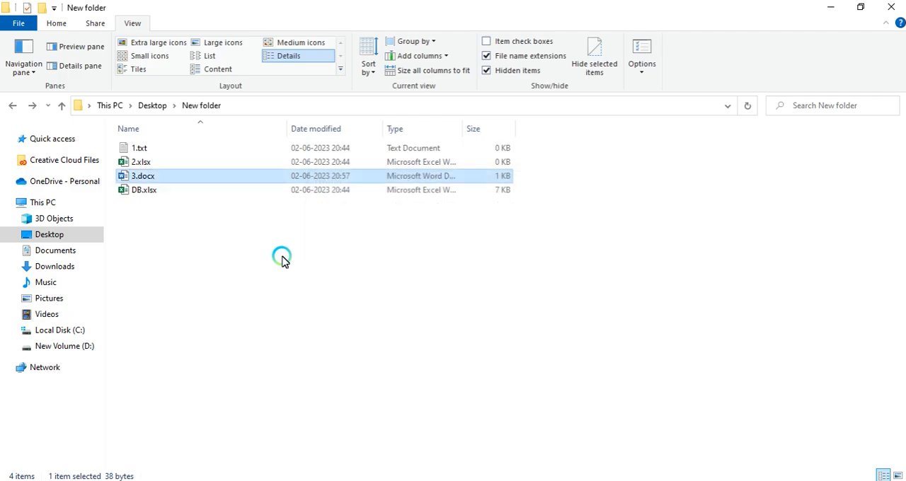
Step: Edit D2's HYPERLINK formula so CONCAT joins B2, "." and C2 instead of ".txt"
{"action": "key", "text": "alt+Tab"}
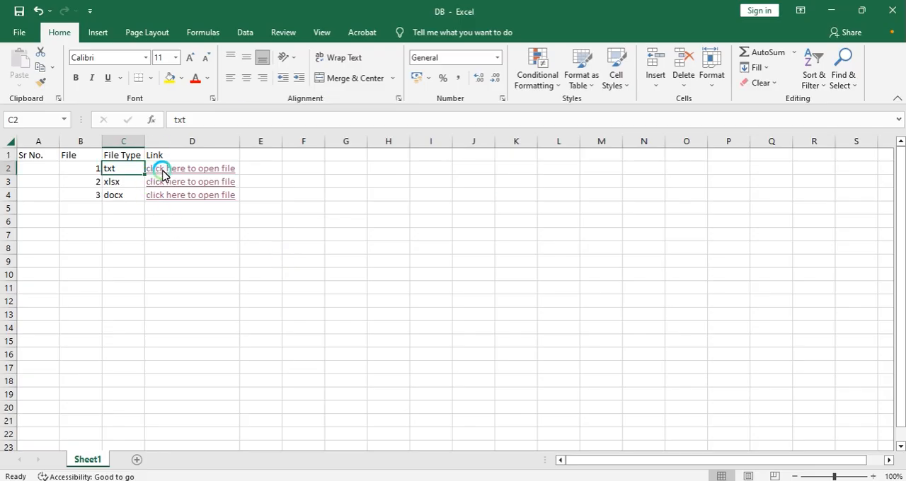
{"action": "key", "text": "Right"}
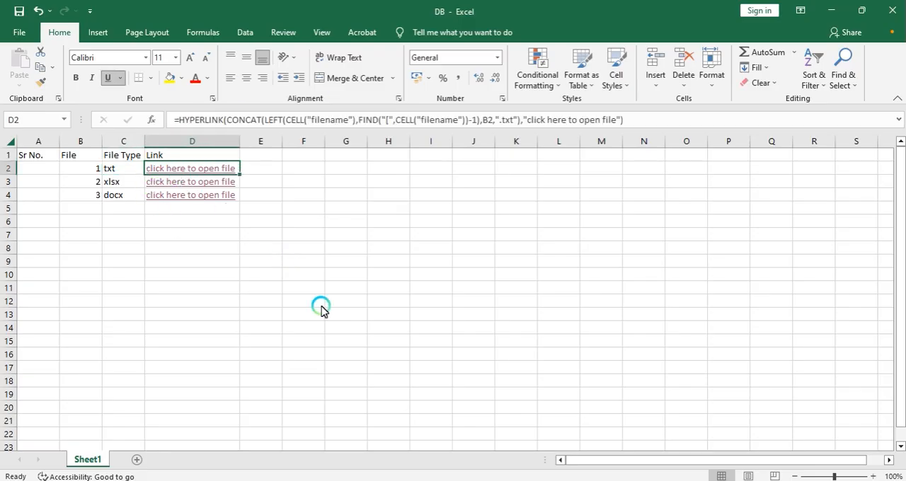
{"action": "key", "text": "F2"}
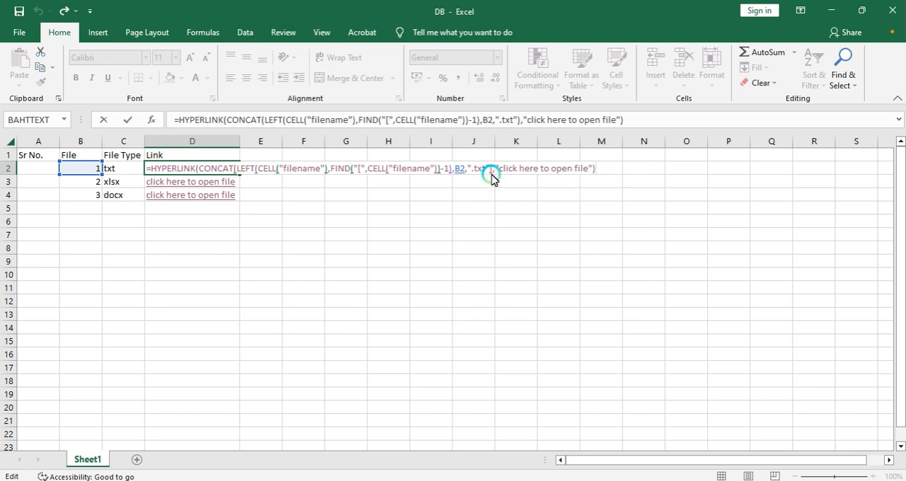
{"action": "left_click", "coordinate": [472, 170]}
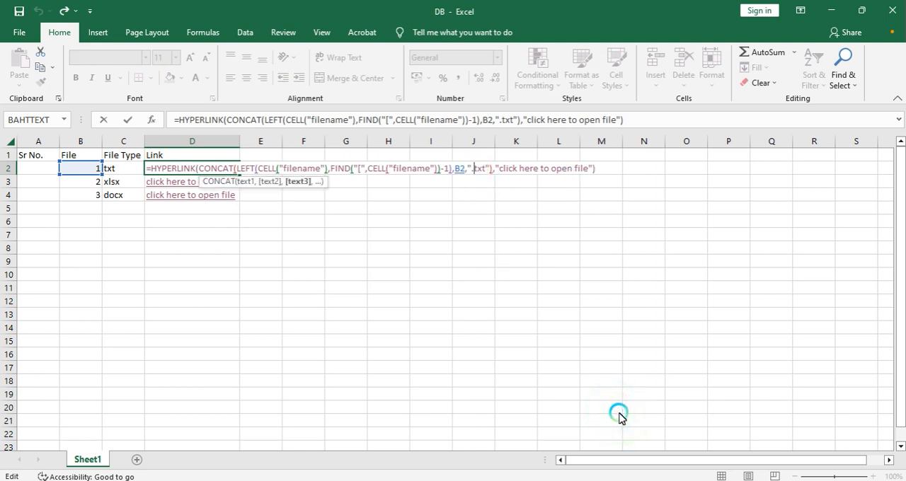
{"action": "key", "text": "Delete"}
{"action": "key", "text": "Delete"}
{"action": "key", "text": "Delete"}
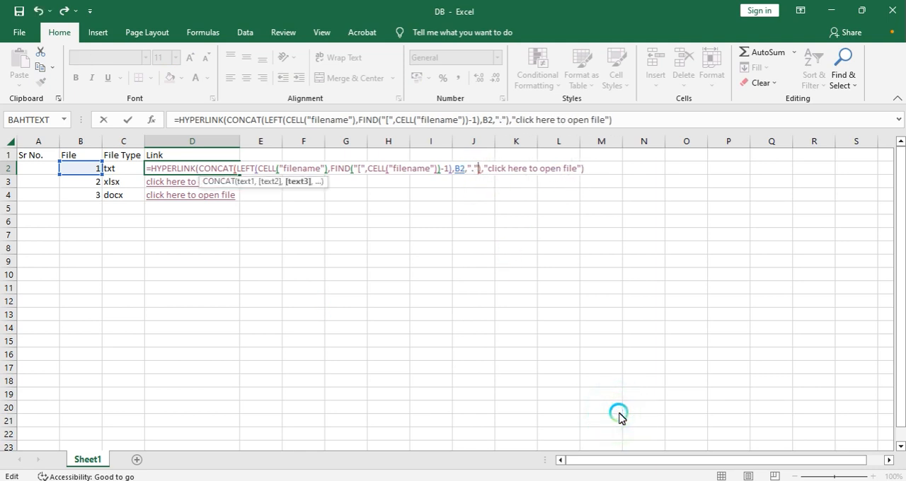
{"action": "type", "text": ","}
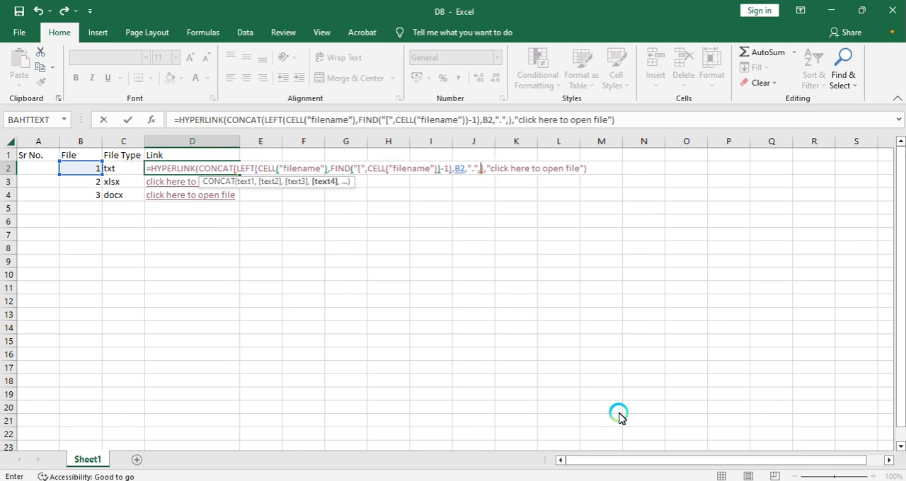
{"action": "key", "text": "Left"}
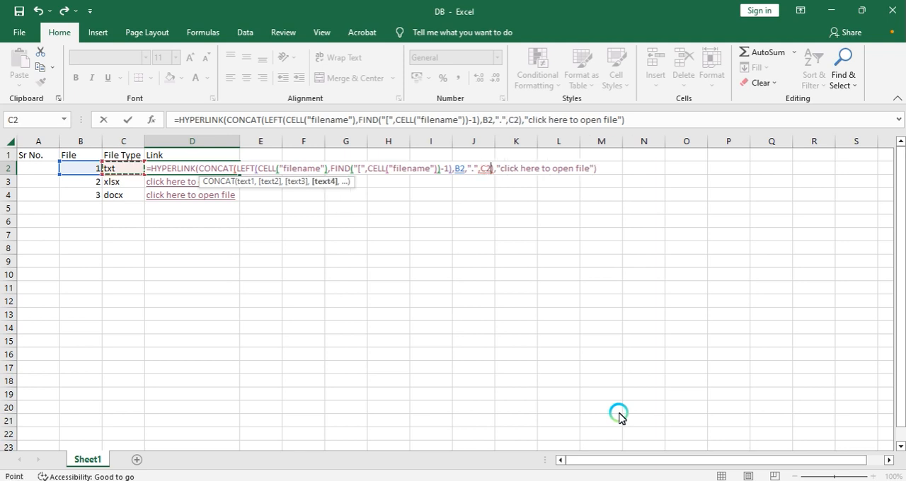
{"action": "key", "text": "Return"}
Step: Copy D2's formula down to D3 and D4
{"action": "key", "text": "Up"}
{"action": "key", "text": "ctrl+c"}
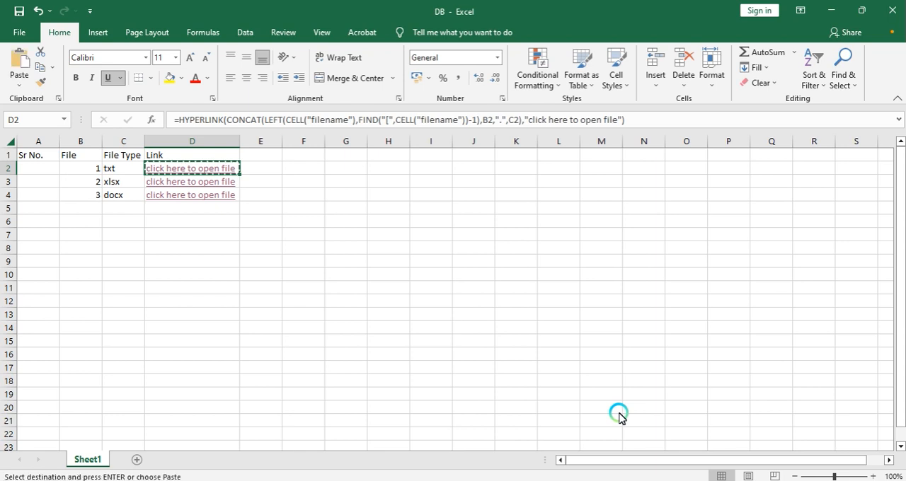
{"action": "key", "text": "shift+Down"}
{"action": "key", "text": "shift+Down"}
{"action": "key", "text": "ctrl+v"}
{"action": "key", "text": "Escape"}
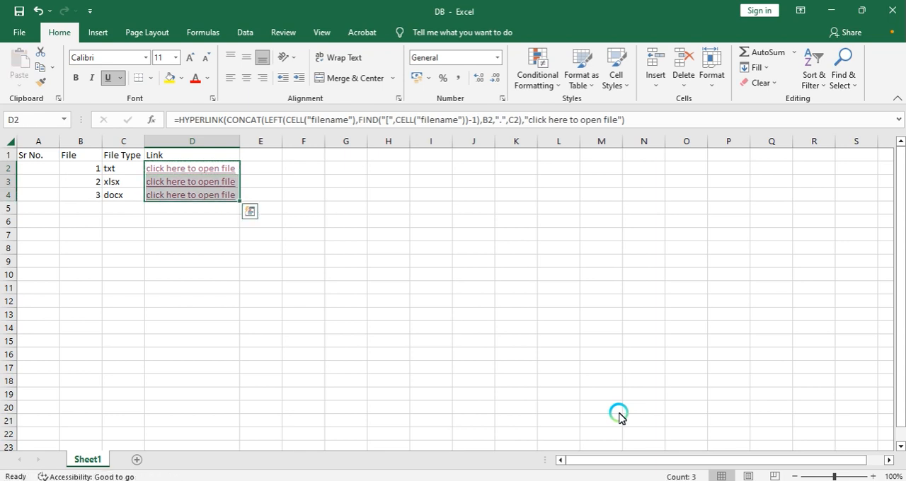
{"action": "key", "text": "shift+Up"}
{"action": "key", "text": "shift+Up"}
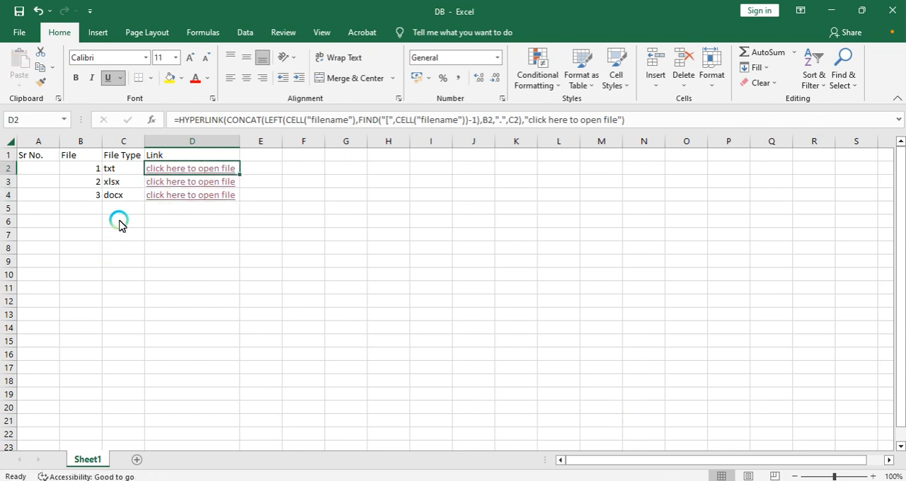
Step: Test the D2 link to open file 1, then close Notepad
{"action": "left_click", "coordinate": [188, 170]}
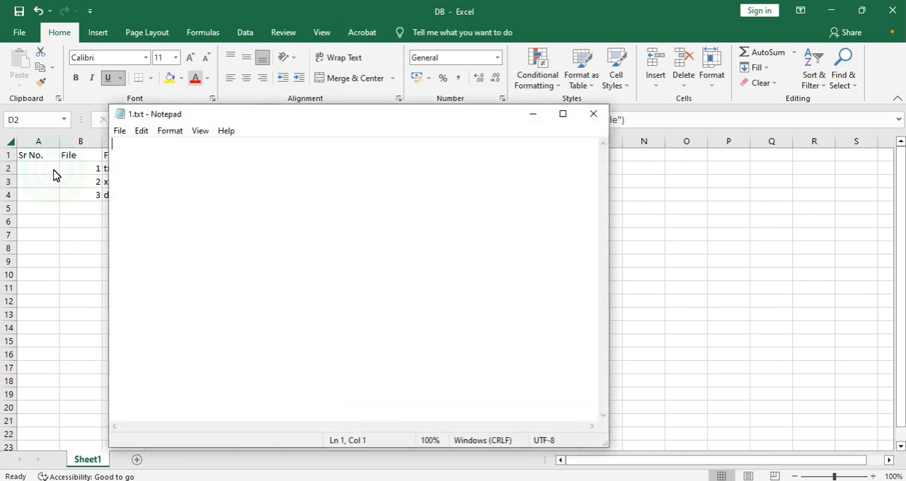
{"action": "left_click", "coordinate": [593, 113]}
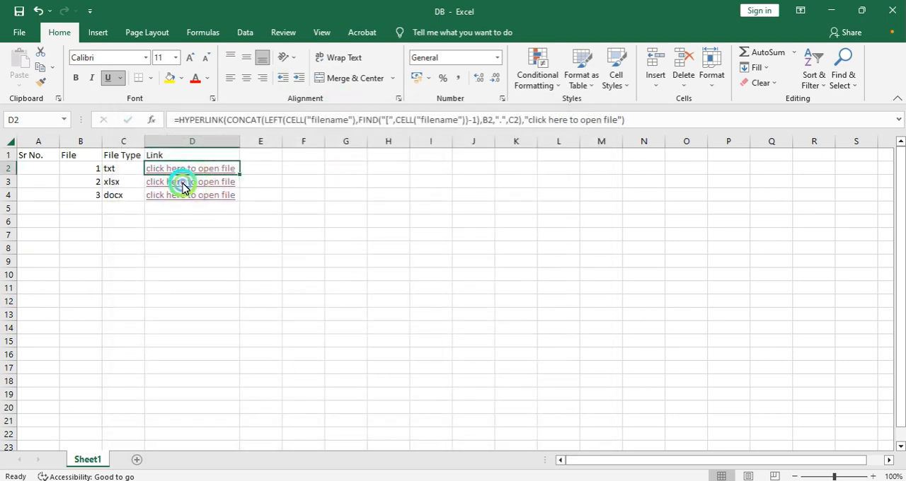
Step: Test the D3 link to open 2.xlsx and dismiss the dialogs that follow
{"action": "left_click", "coordinate": [183, 185]}
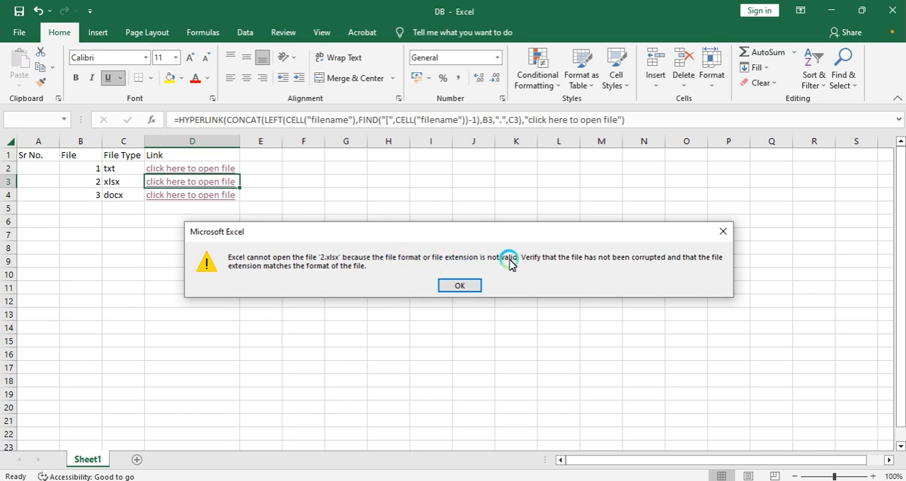
{"action": "left_click", "coordinate": [462, 286]}
{"action": "key", "text": "alt+Tab"}
{"action": "key", "text": "alt+Tab"}
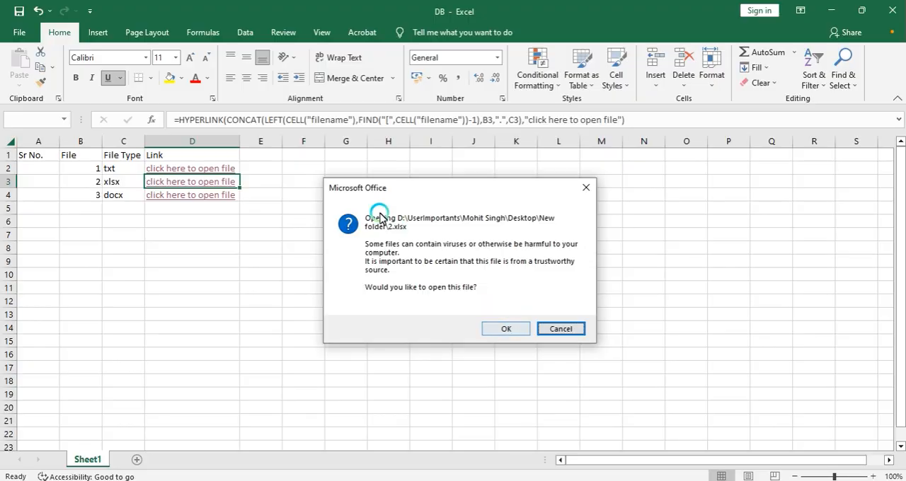
{"action": "left_click", "coordinate": [496, 329]}
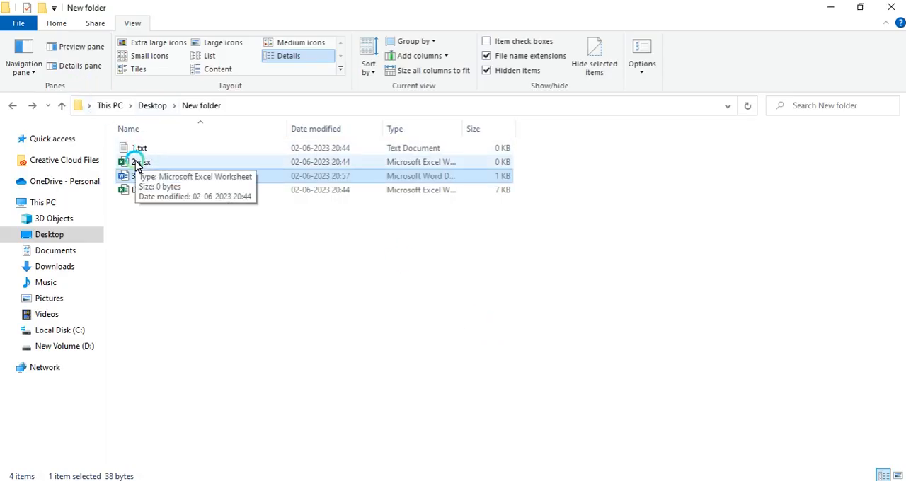
{"action": "left_click", "coordinate": [133, 163]}
{"action": "left_click", "coordinate": [300, 333]}
{"action": "left_click", "coordinate": [206, 478]}
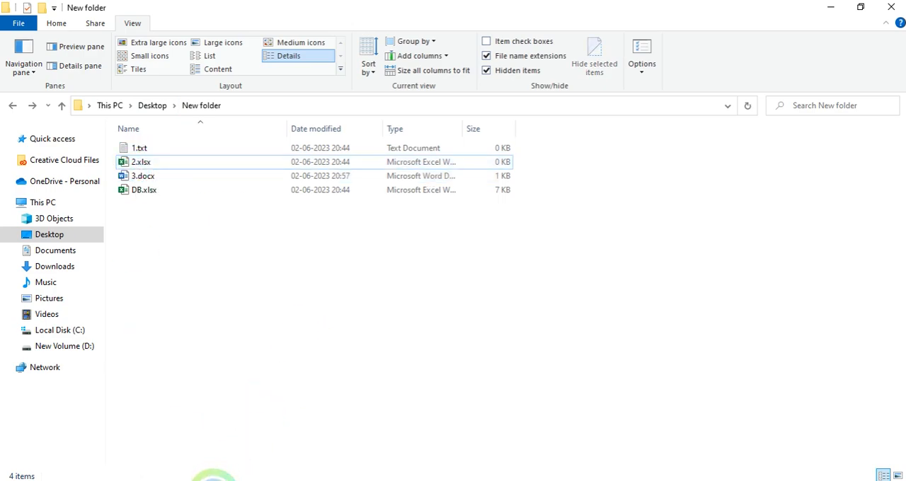
{"action": "left_click", "coordinate": [448, 287]}
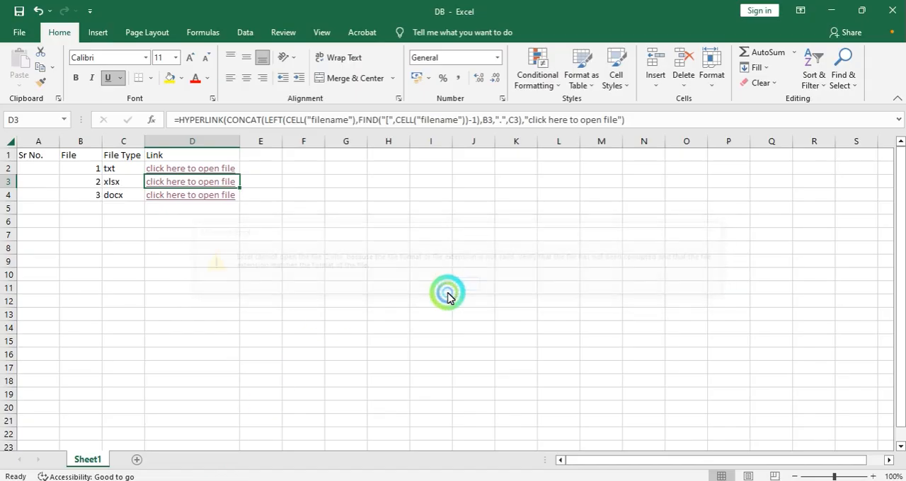
Step: Create a new Microsoft Excel Worksheet in the folder and delete the empty 2.xlsx file
{"action": "left_click", "coordinate": [196, 213]}
{"action": "left_click", "coordinate": [145, 165]}
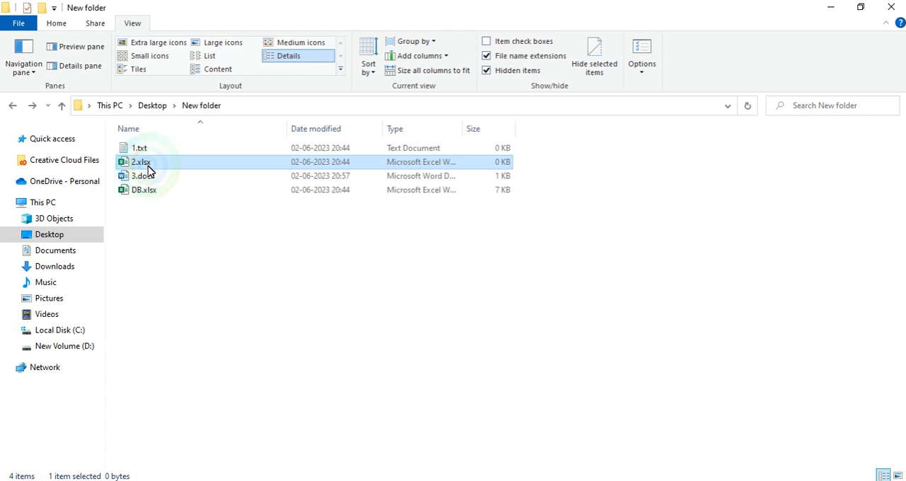
{"action": "right_click", "coordinate": [173, 229]}
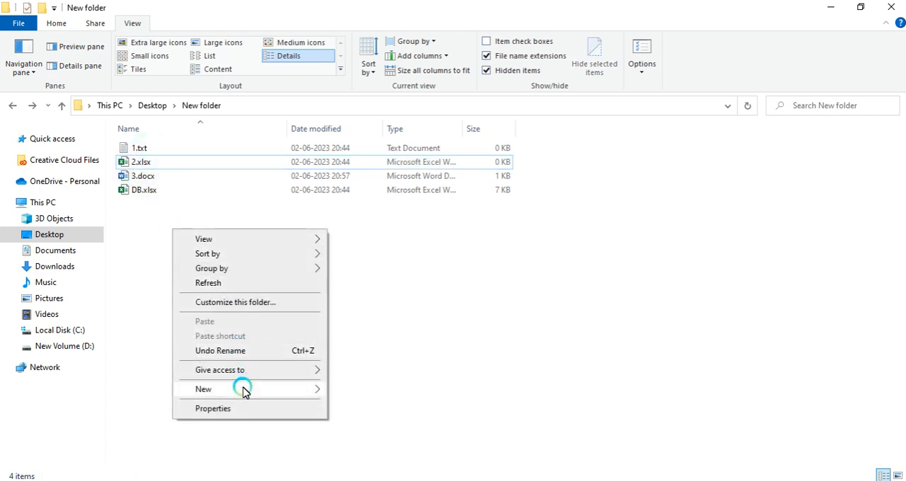
{"action": "mouse_move", "coordinate": [324, 389]}
{"action": "left_click", "coordinate": [347, 369]}
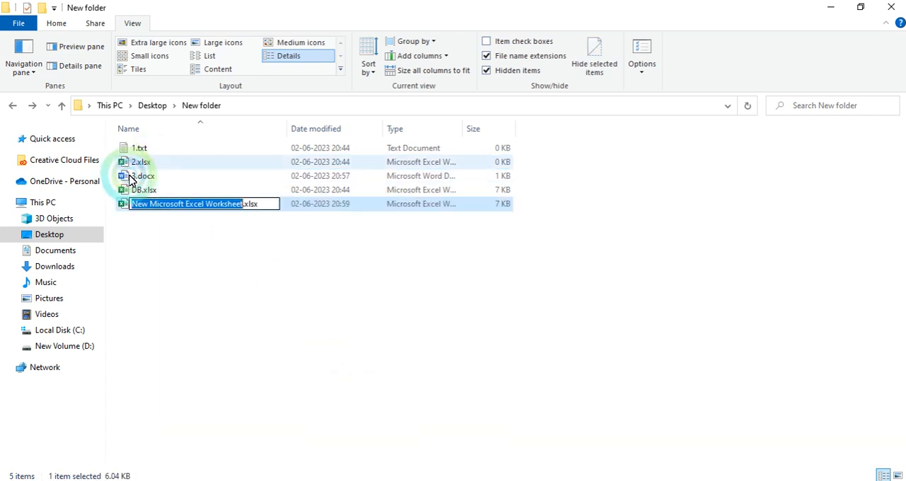
{"action": "left_click", "coordinate": [184, 247]}
{"action": "left_click", "coordinate": [143, 165]}
{"action": "key", "text": "Delete"}
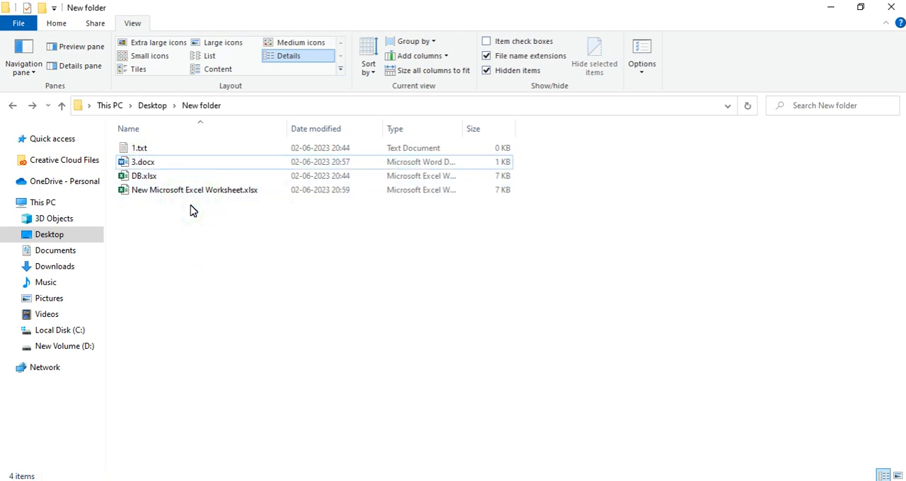
Step: Rename the new Excel worksheet as 2
{"action": "left_click", "coordinate": [146, 190]}
{"action": "left_click", "coordinate": [147, 189]}
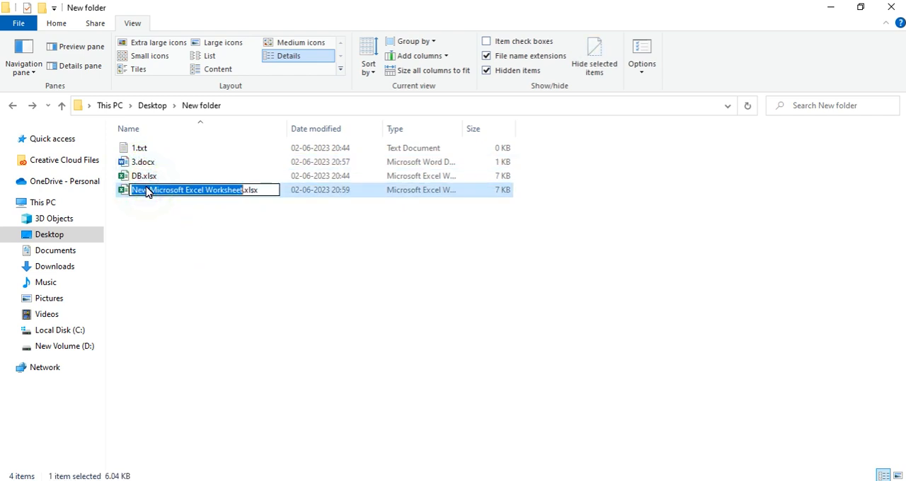
{"action": "type", "text": "2"}
{"action": "key", "text": "Return"}
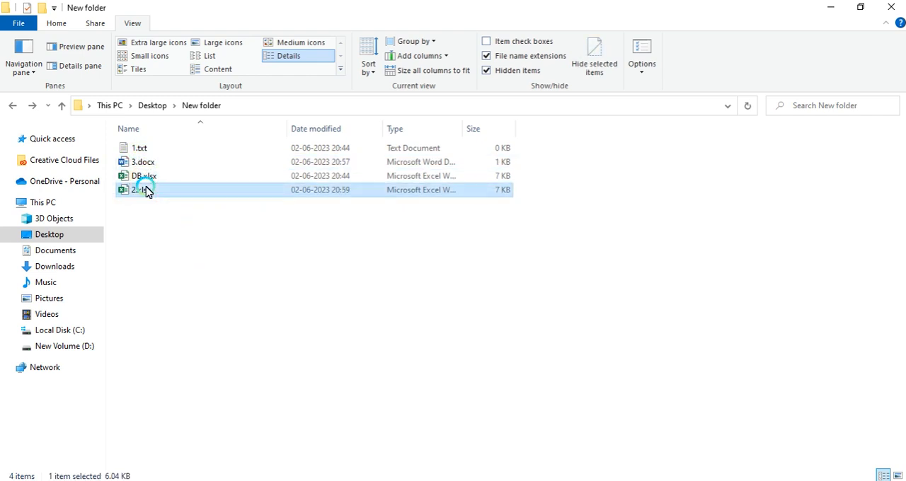
Step: Return to DB and test the D3 link to open 2.xlsx, then close that workbook
{"action": "key", "text": "alt+Tab"}
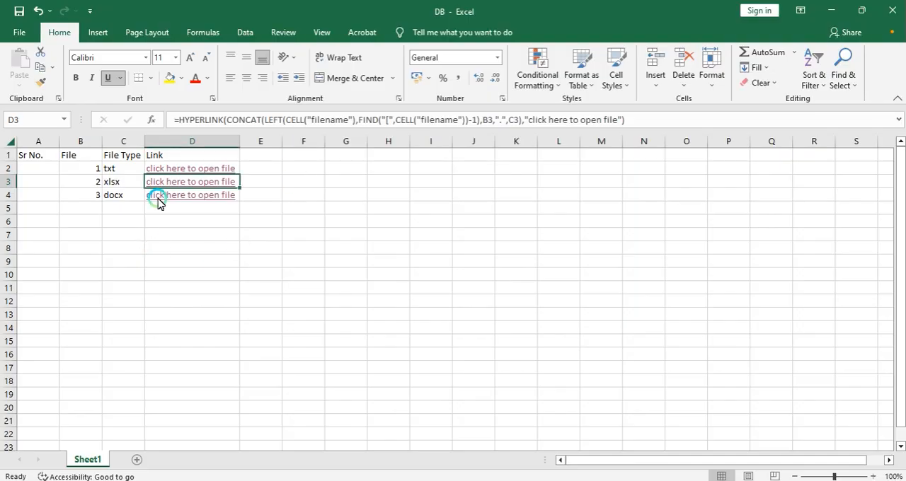
{"action": "left_click", "coordinate": [177, 179]}
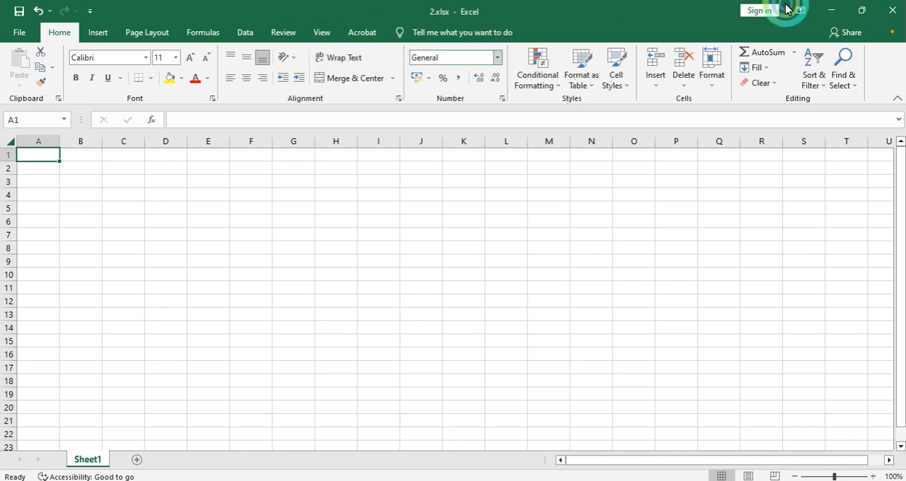
{"action": "left_click", "coordinate": [892, 10]}
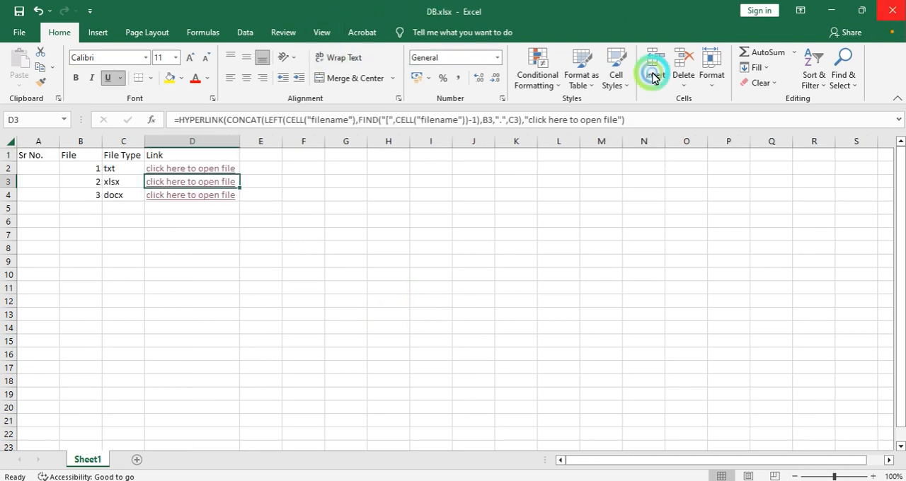
Step: Test the D4 link and confirm opening 3.docx
{"action": "left_click", "coordinate": [198, 200]}
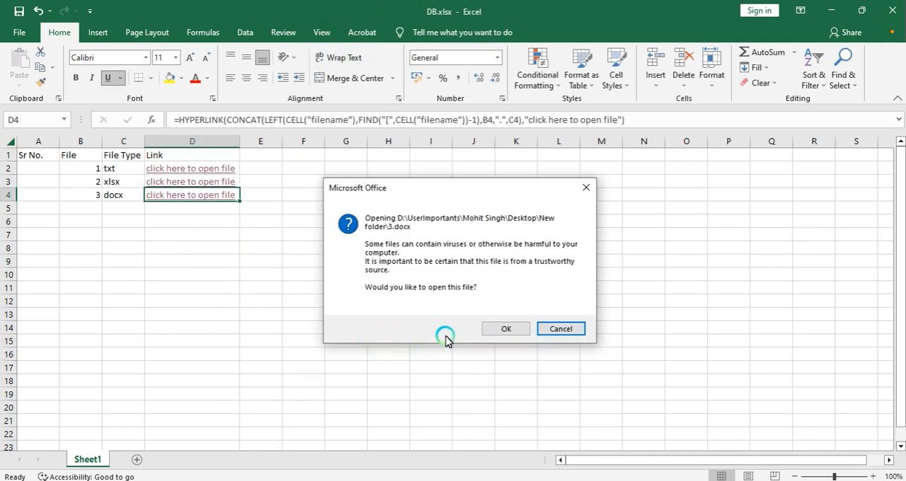
{"action": "left_click", "coordinate": [500, 329]}
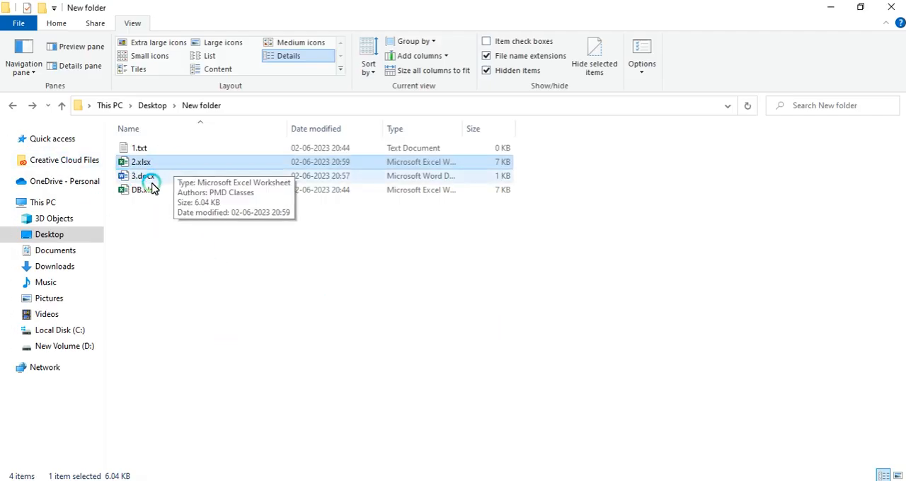
Step: Hide file name extensions in the folder view
{"action": "left_click", "coordinate": [150, 177]}
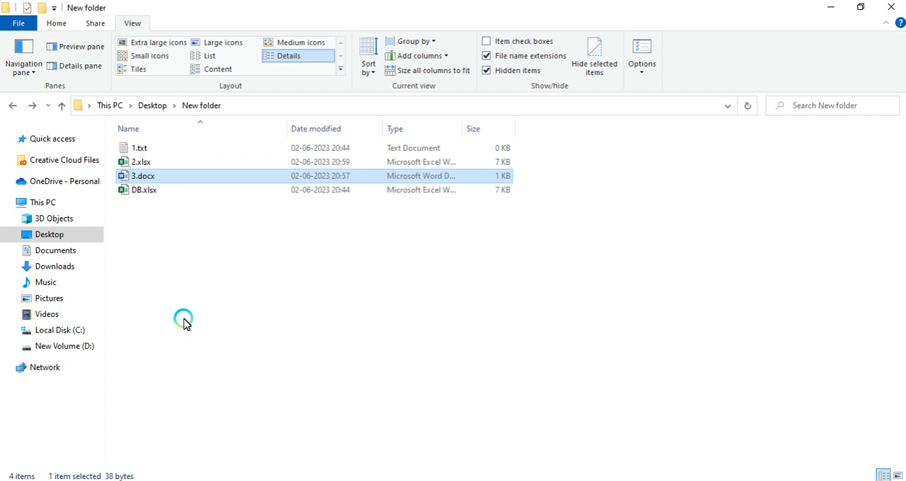
{"action": "left_click", "coordinate": [486, 58]}
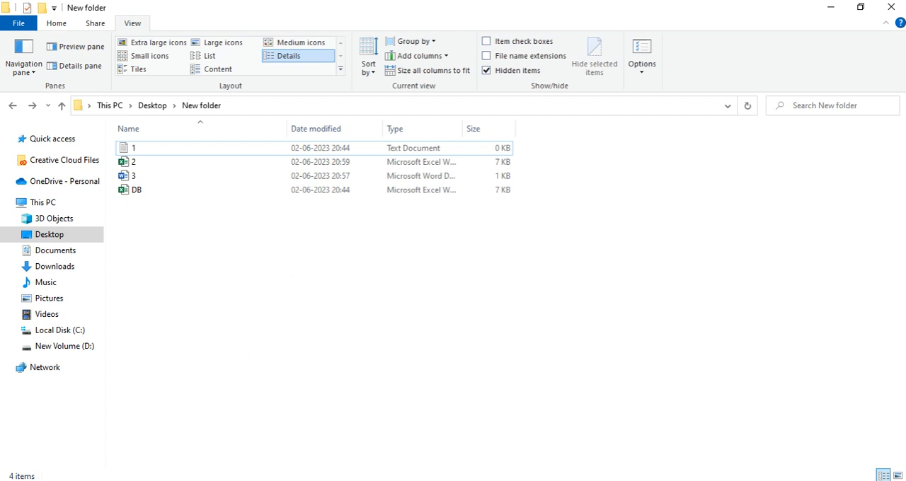
{"action": "left_click", "coordinate": [746, 480]}
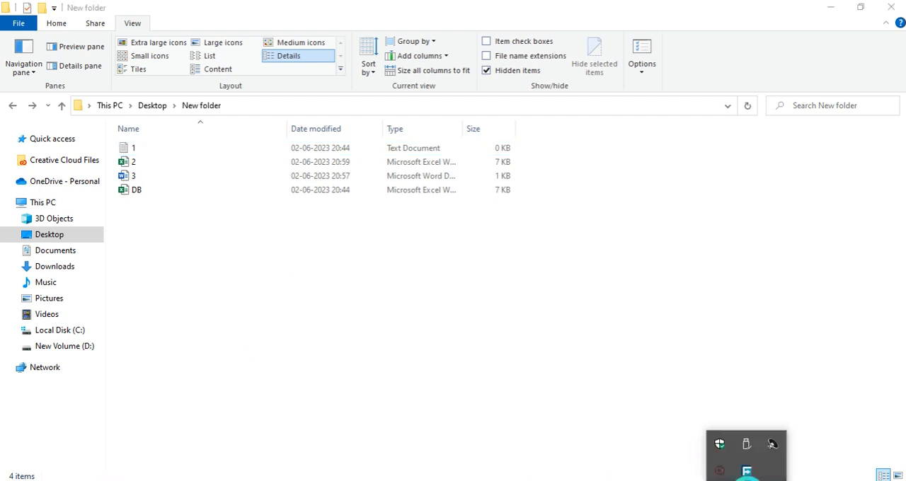
{"action": "left_click", "coordinate": [720, 471]}
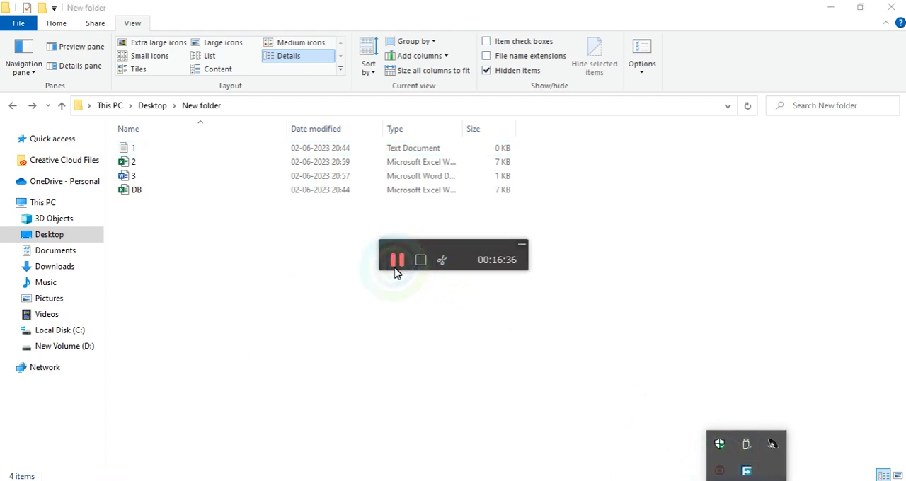